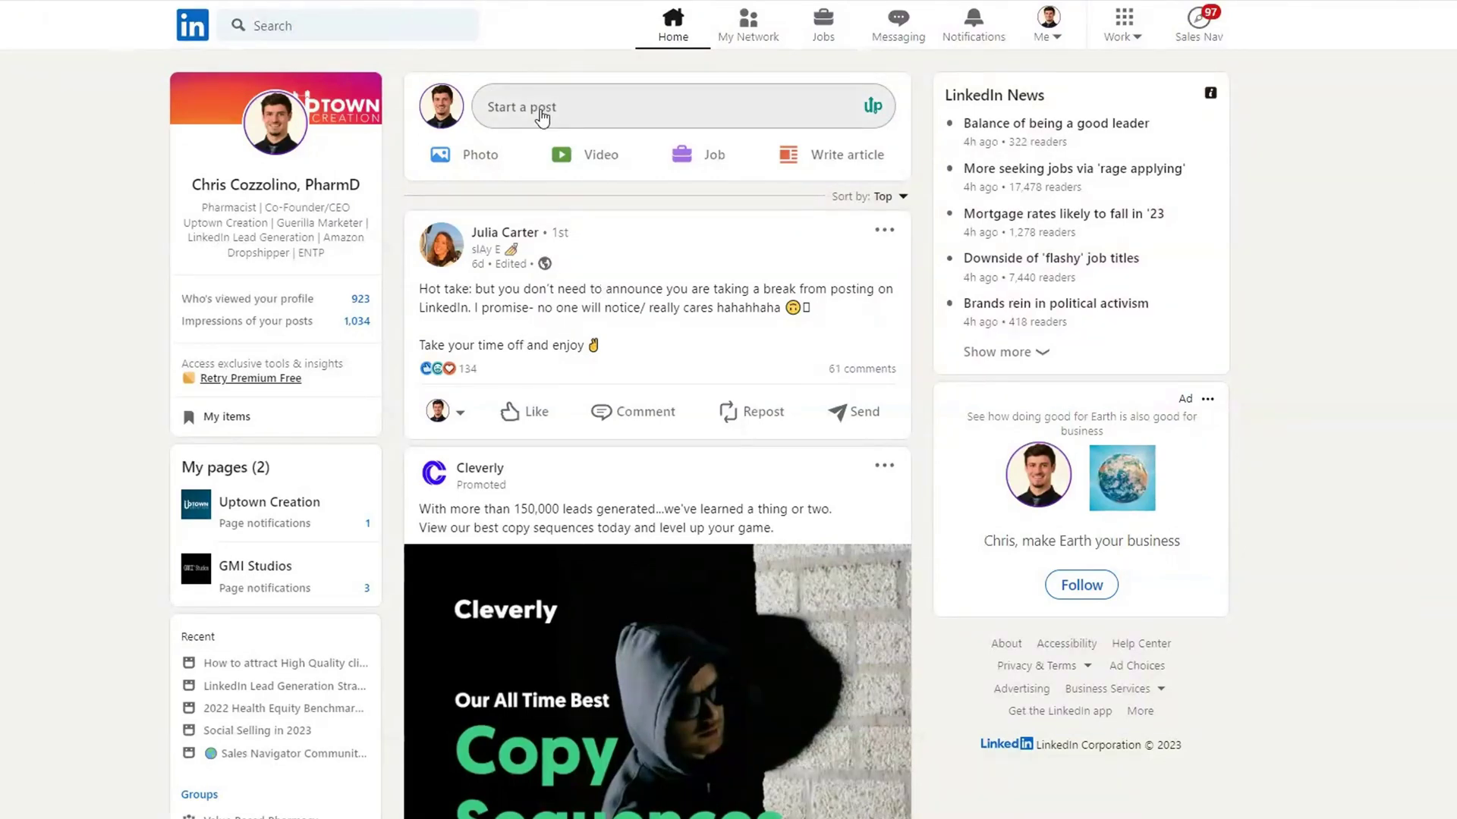
- Schedule a new post for January 26, 2023 at 02:00 PM Central Time
{"action": "left_click", "coordinate": [543, 112]}
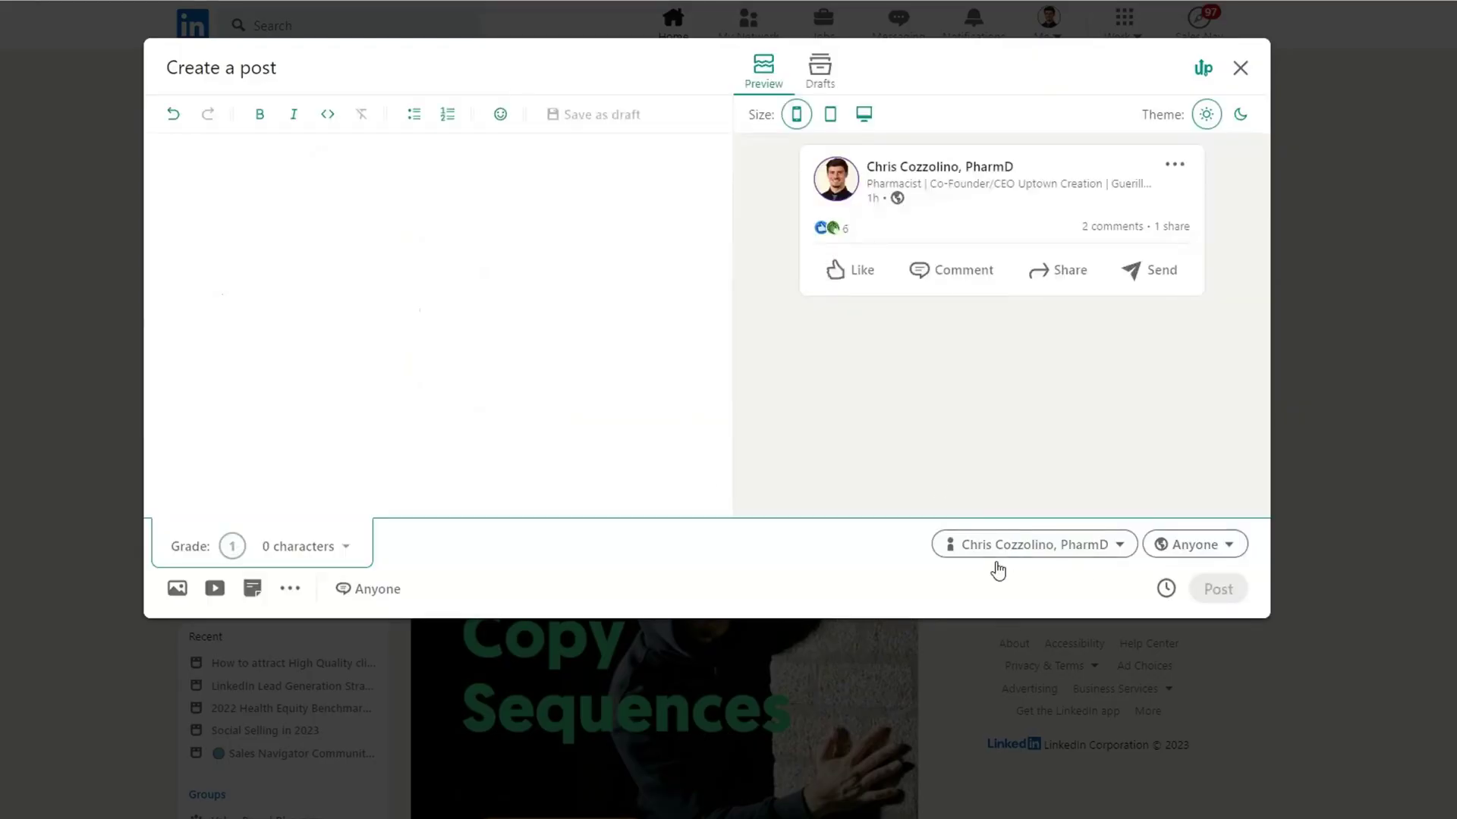
{"action": "left_click", "coordinate": [1172, 598]}
{"action": "left_click", "coordinate": [715, 167]}
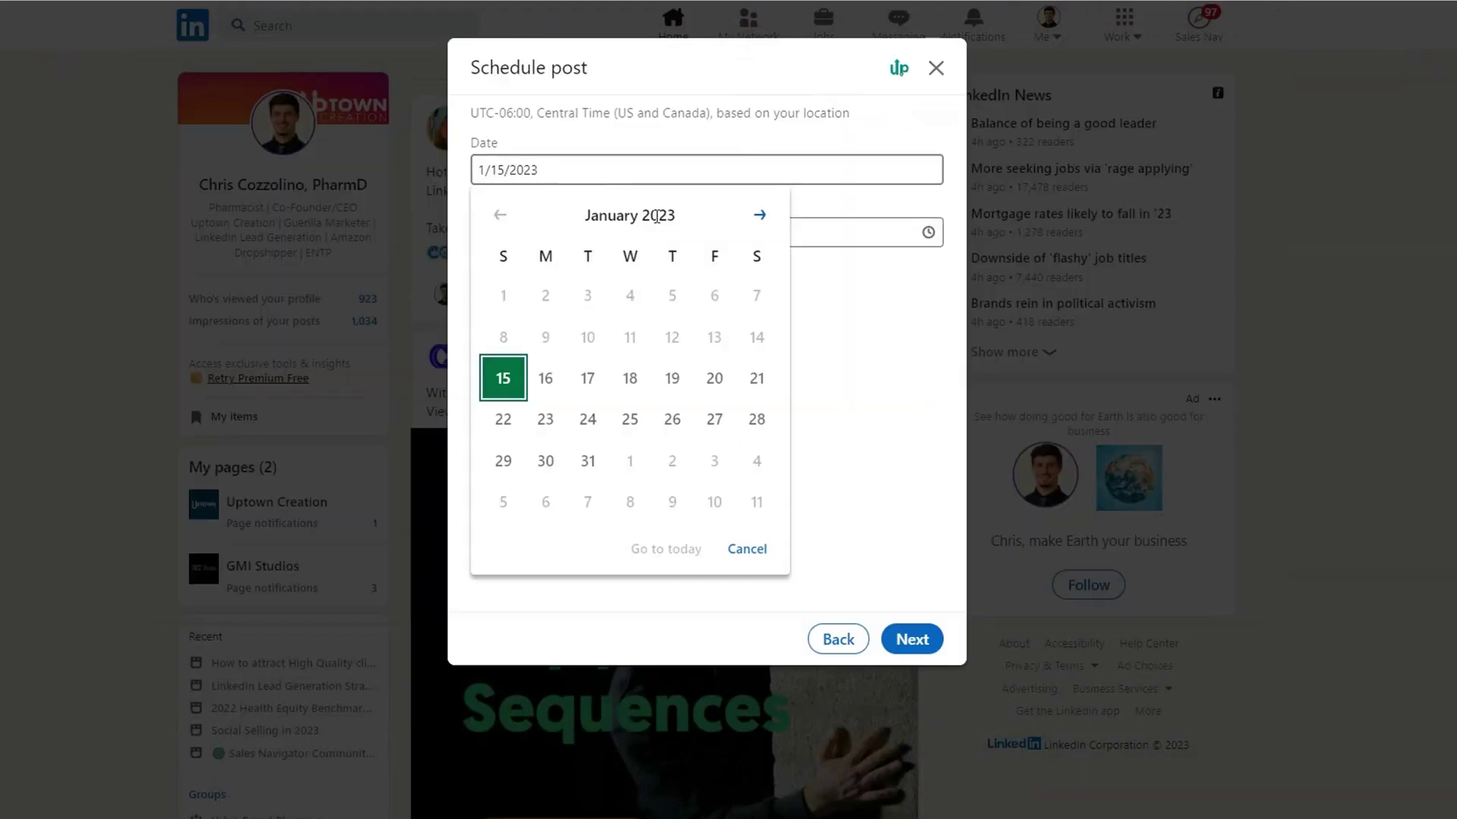
{"action": "left_click", "coordinate": [663, 427]}
{"action": "left_click", "coordinate": [609, 234]}
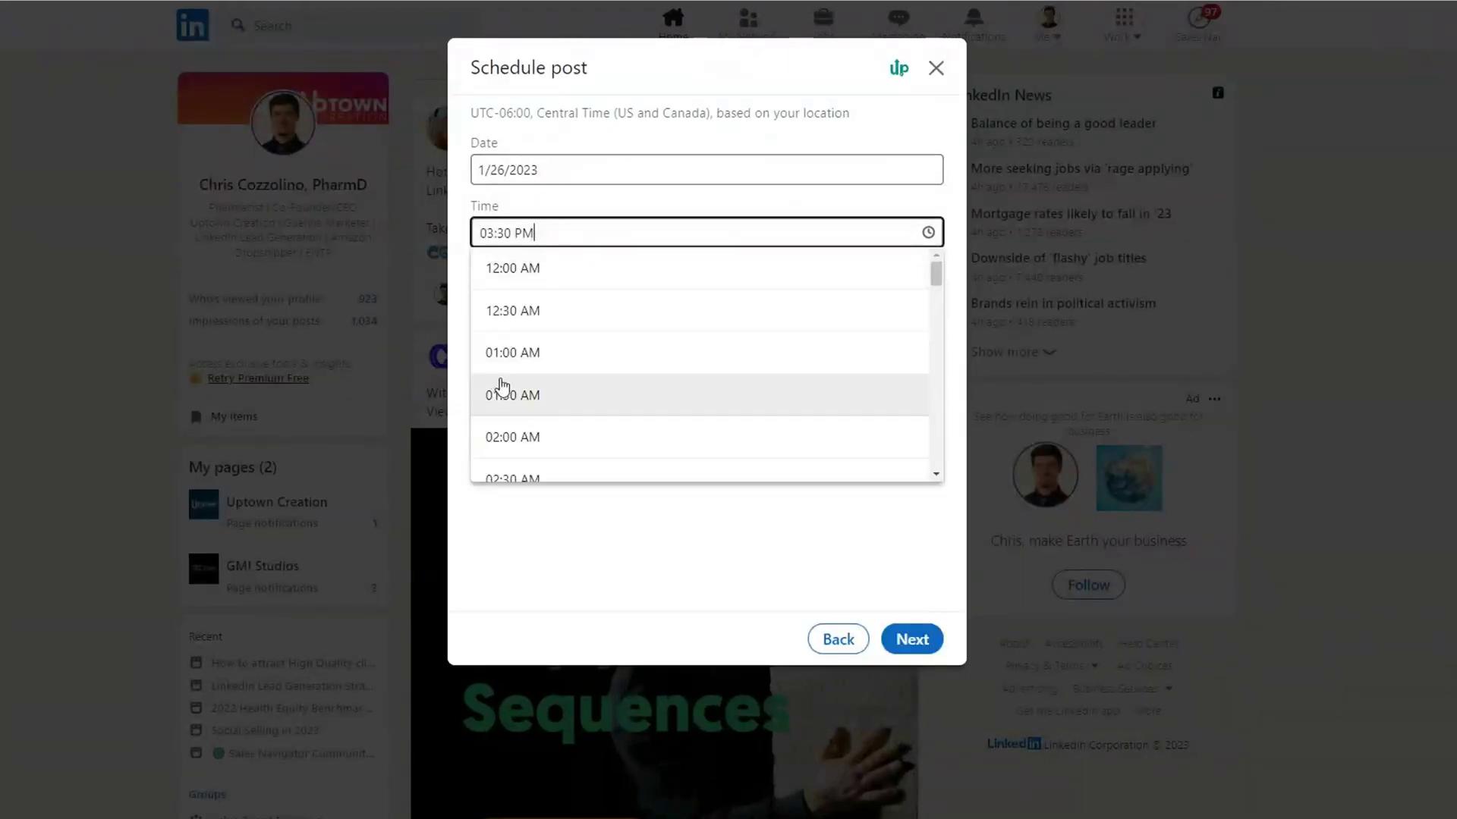
{"action": "scroll", "coordinate": [585, 408], "scroll_direction": "down", "scroll_amount": 10}
{"action": "left_click", "coordinate": [581, 422]}
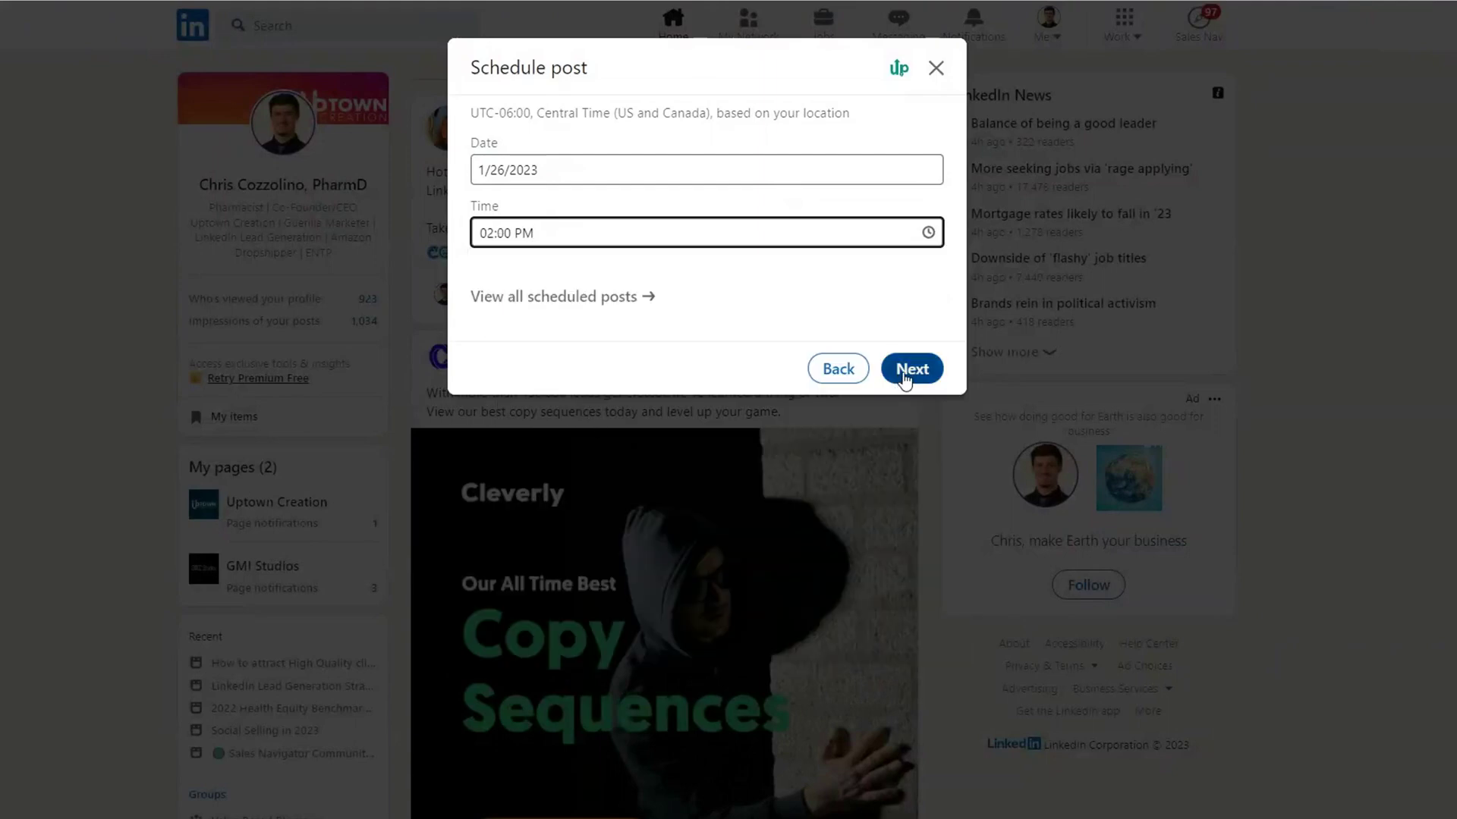
{"action": "left_click", "coordinate": [909, 368]}
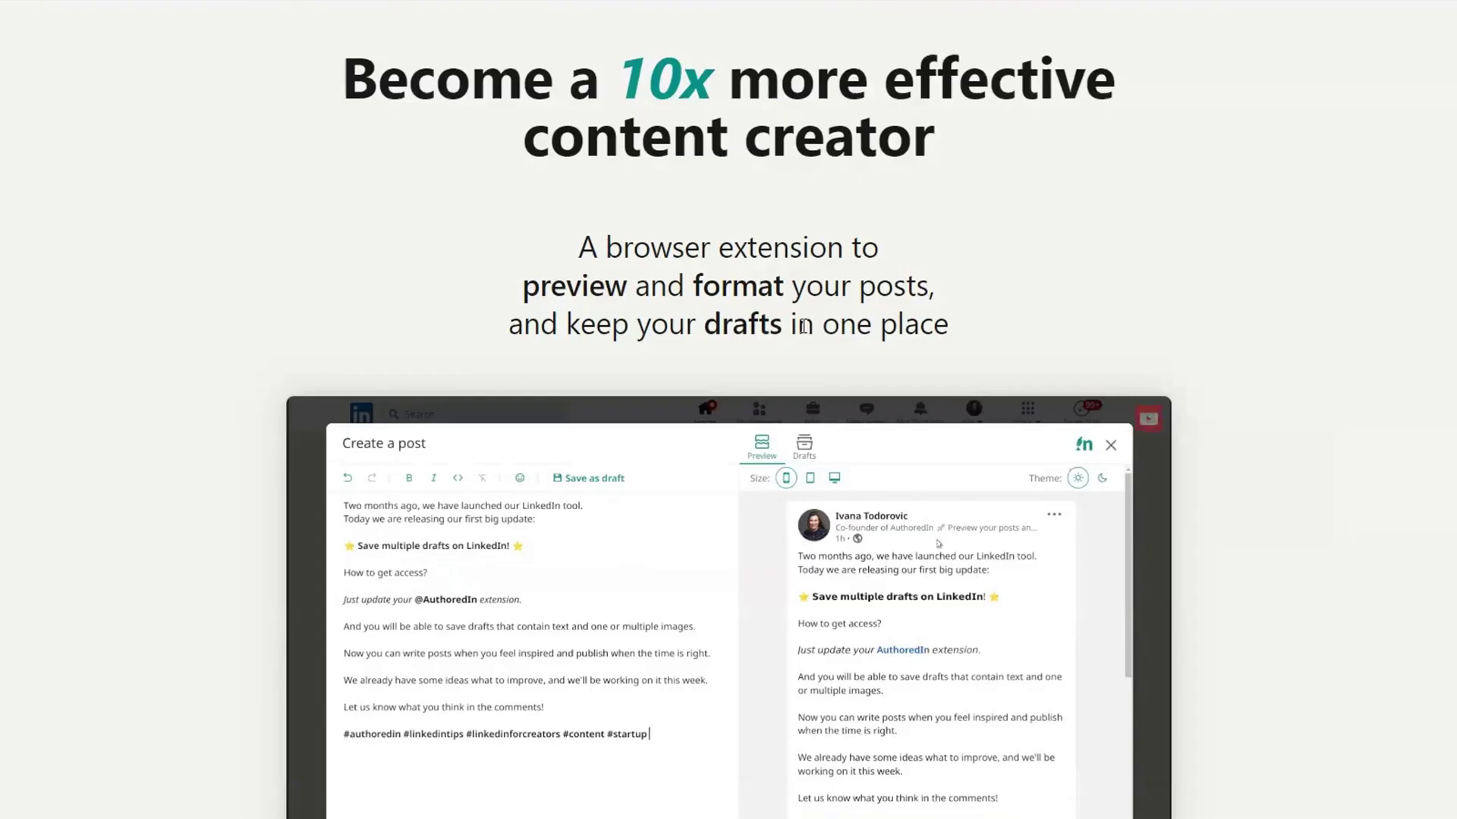
{"action": "scroll", "coordinate": [925, 358], "scroll_direction": "up", "scroll_amount": 1}
{"action": "scroll", "coordinate": [741, 235], "scroll_direction": "down", "scroll_amount": 2}
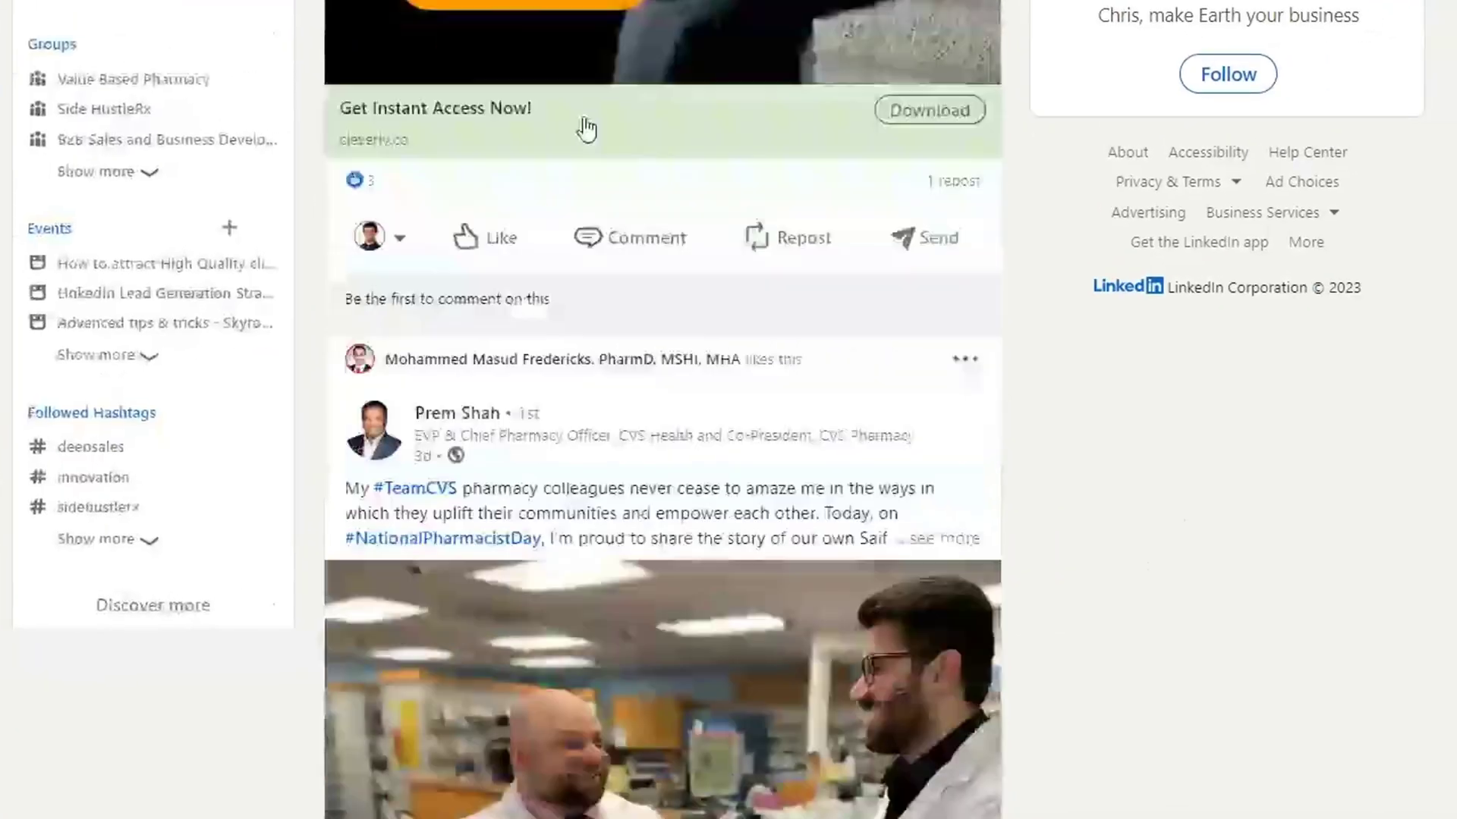
- Scroll the feed and expand the full text of the cold-calling storytime post
{"action": "scroll", "coordinate": [599, 304], "scroll_direction": "down", "scroll_amount": 7}
{"action": "scroll", "coordinate": [607, 364], "scroll_direction": "up", "scroll_amount": 3}
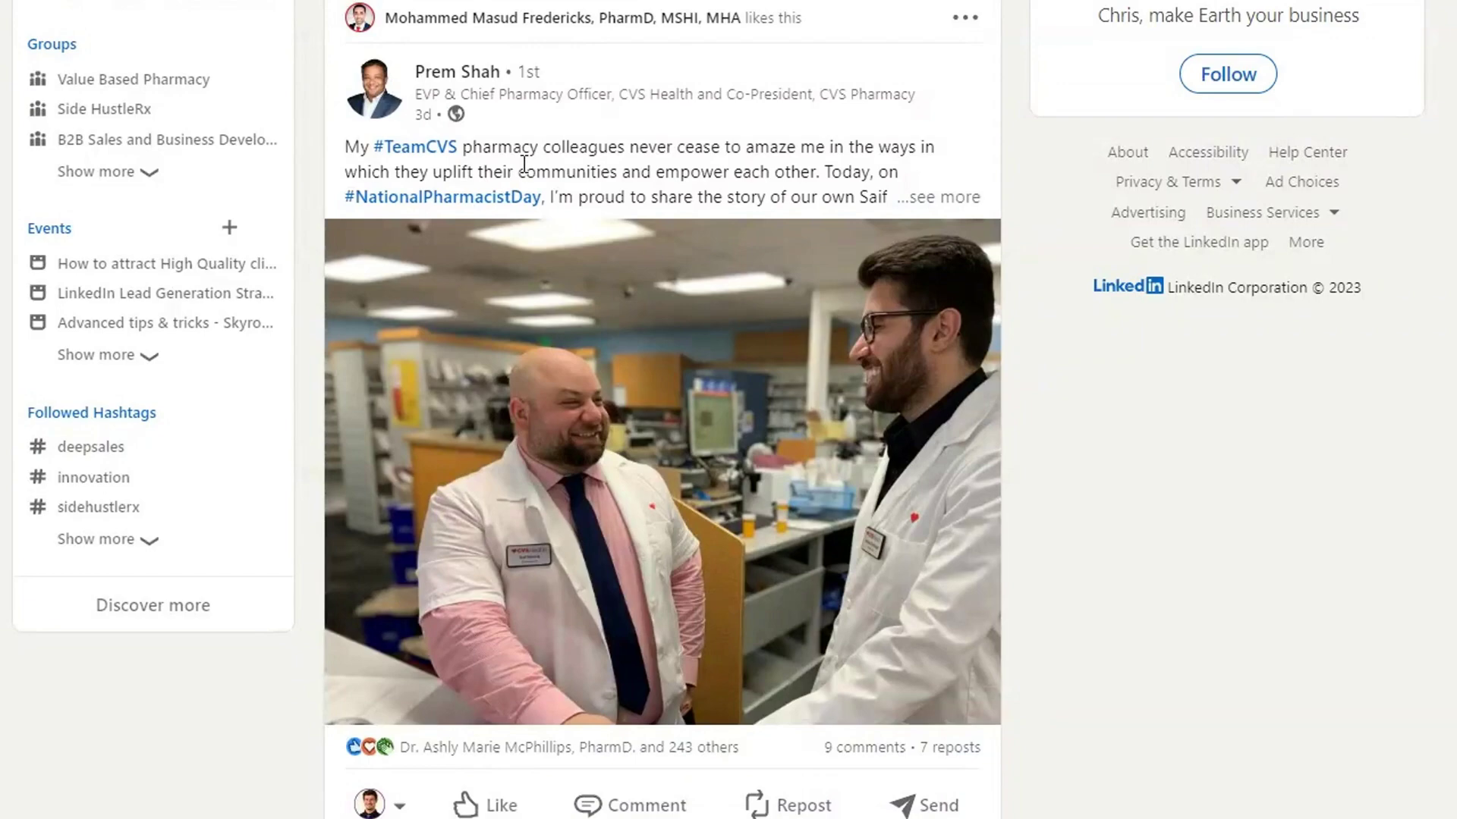
{"action": "scroll", "coordinate": [716, 309], "scroll_direction": "down", "scroll_amount": 10}
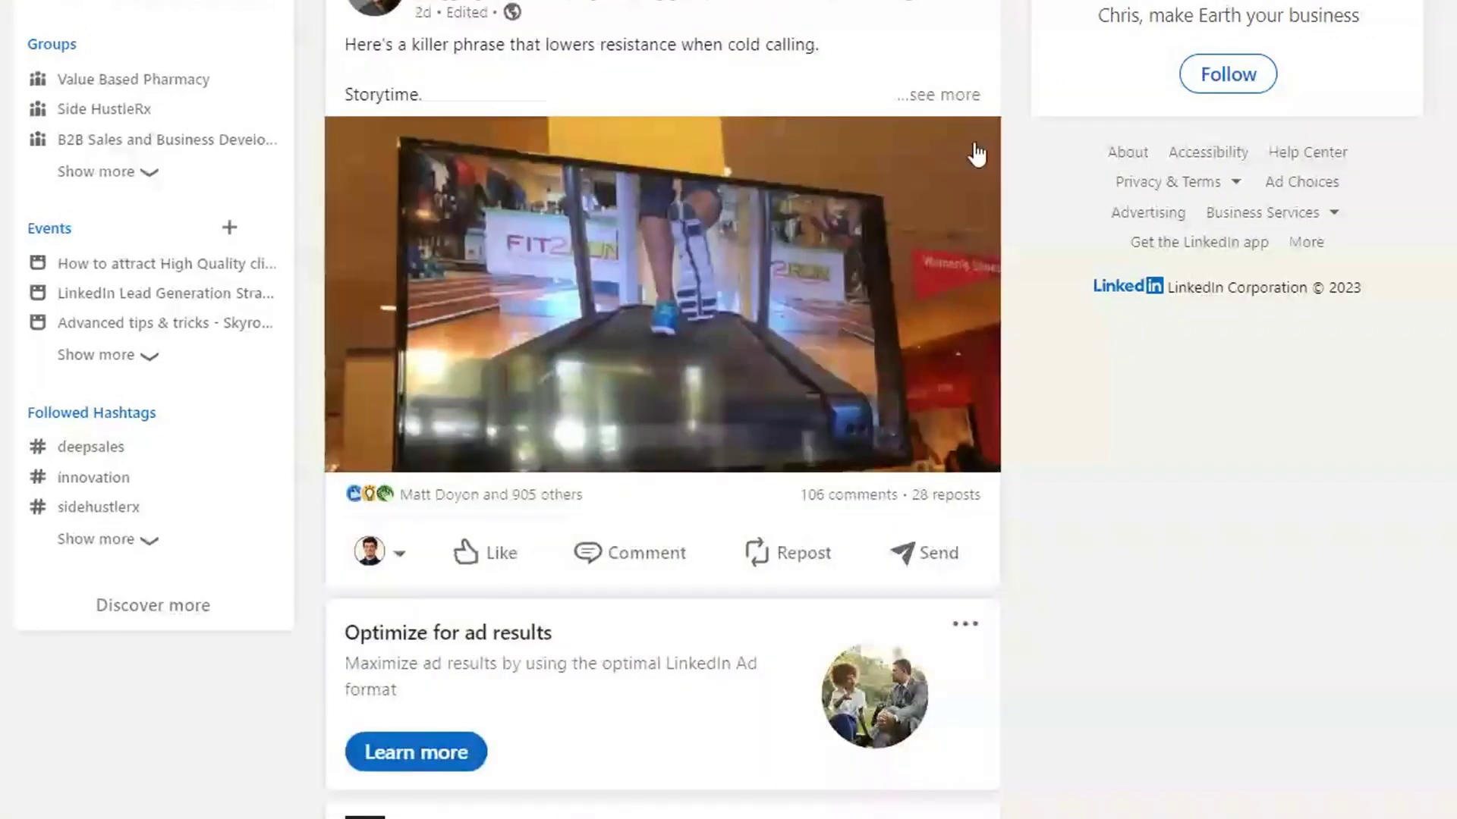
{"action": "left_click", "coordinate": [924, 110]}
- Scroll further and expand the full text of the ChatGPT prompts post
{"action": "scroll", "coordinate": [796, 336], "scroll_direction": "down", "scroll_amount": 4}
{"action": "scroll", "coordinate": [797, 335], "scroll_direction": "up", "scroll_amount": 8}
{"action": "scroll", "coordinate": [569, 413], "scroll_direction": "down", "scroll_amount": 18}
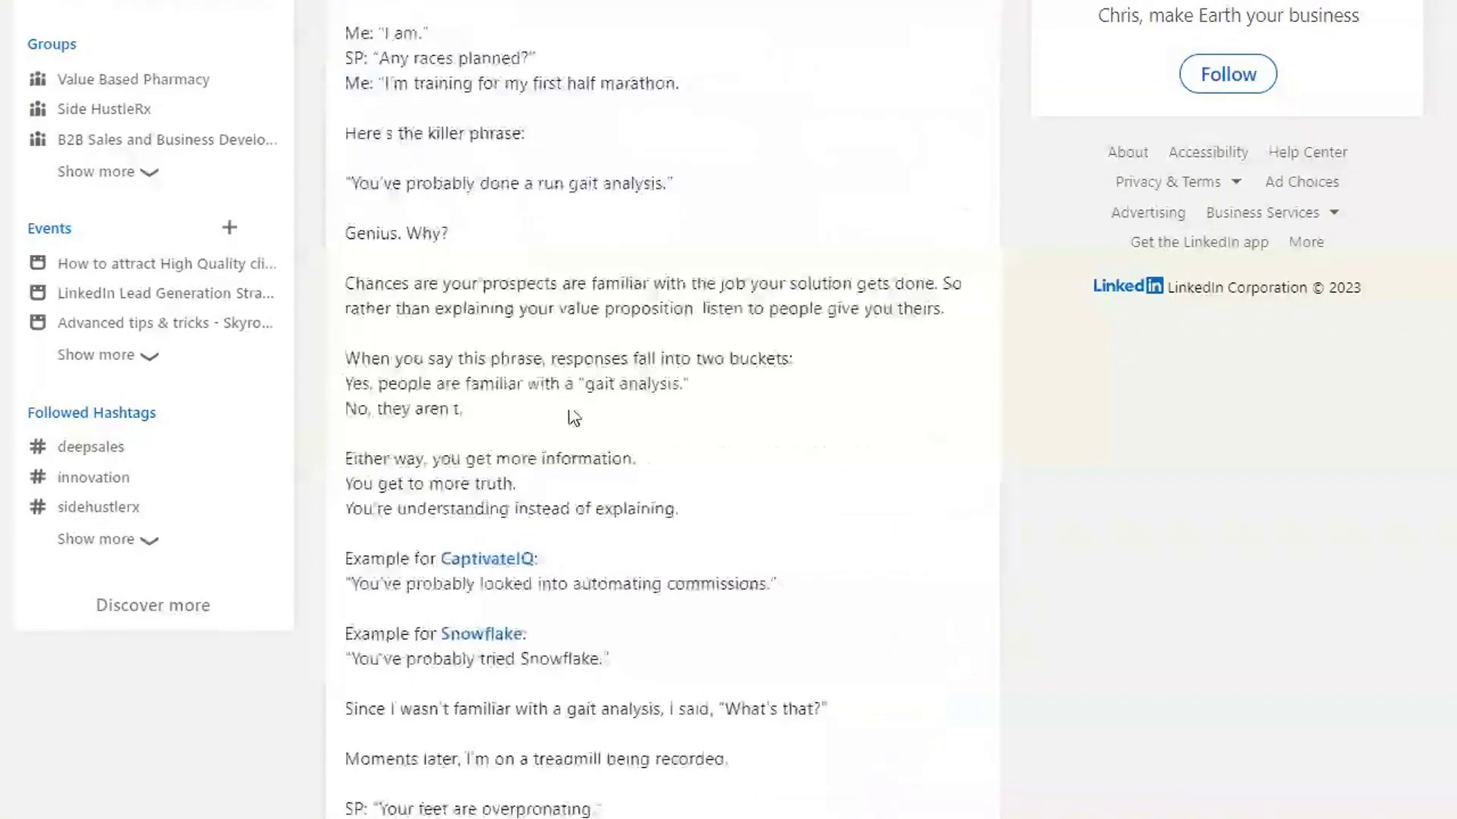
{"action": "scroll", "coordinate": [515, 343], "scroll_direction": "down", "scroll_amount": 20}
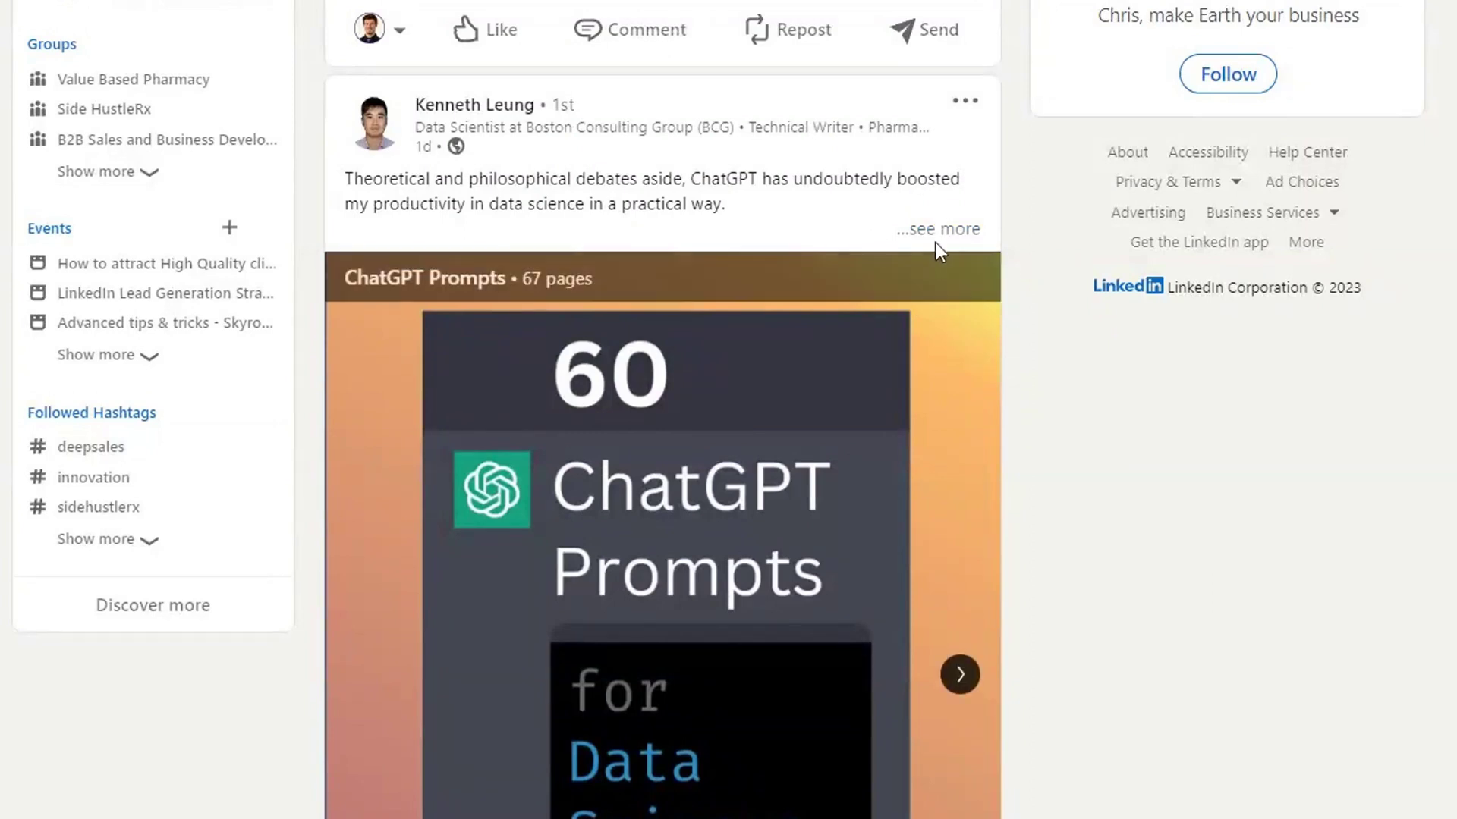
{"action": "left_click", "coordinate": [964, 231]}
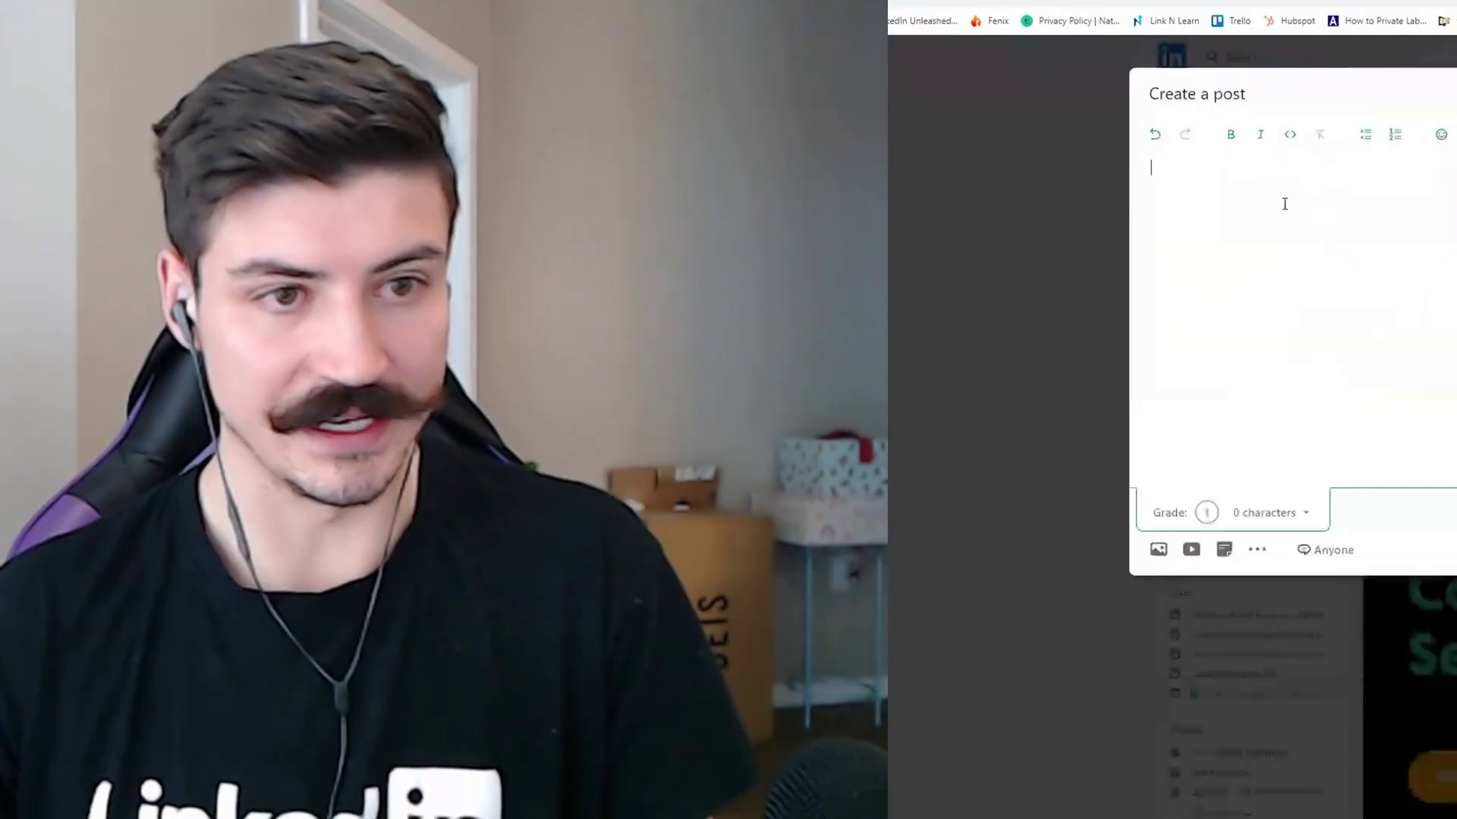
- Type the outline lines Hook, Story and Offer or Call To Action in the draft
{"action": "type", "text": "Hook"}
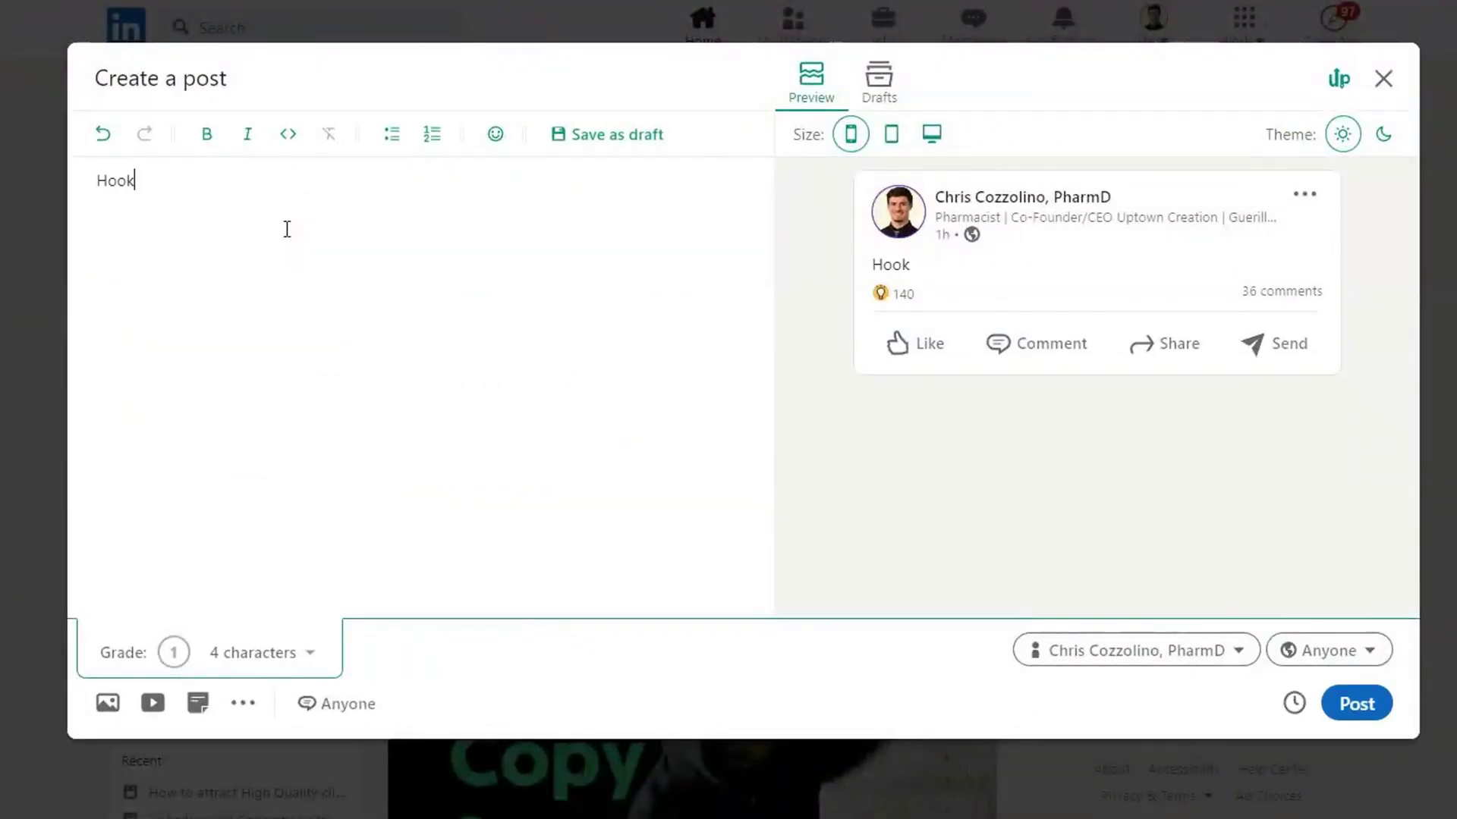
{"action": "key", "text": "Return"}
{"action": "key", "text": "Return"}
{"action": "type", "text": "Story"}
{"action": "key", "text": "Return"}
{"action": "key", "text": "Return"}
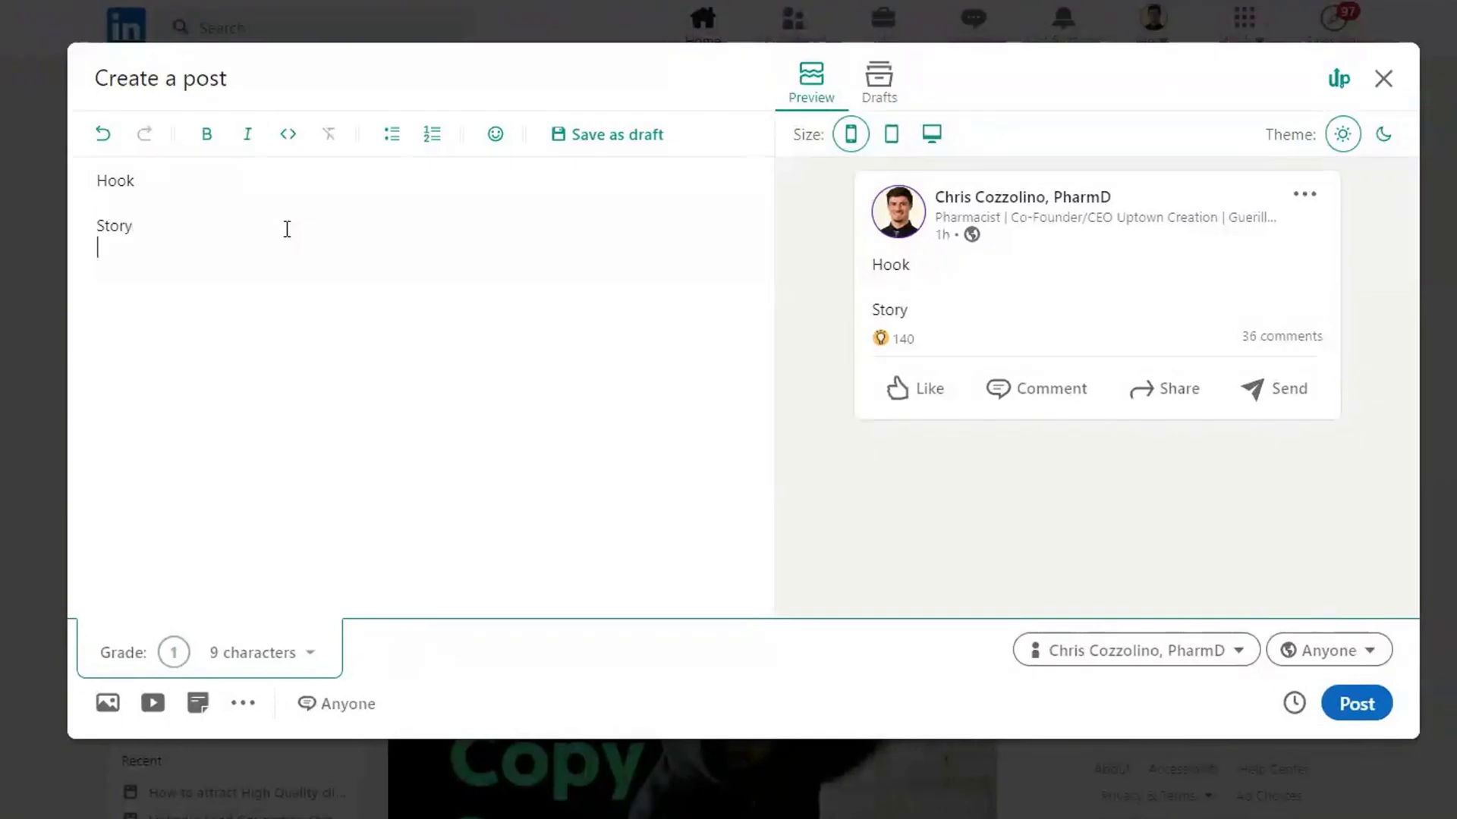
{"action": "type", "text": "Offe"}
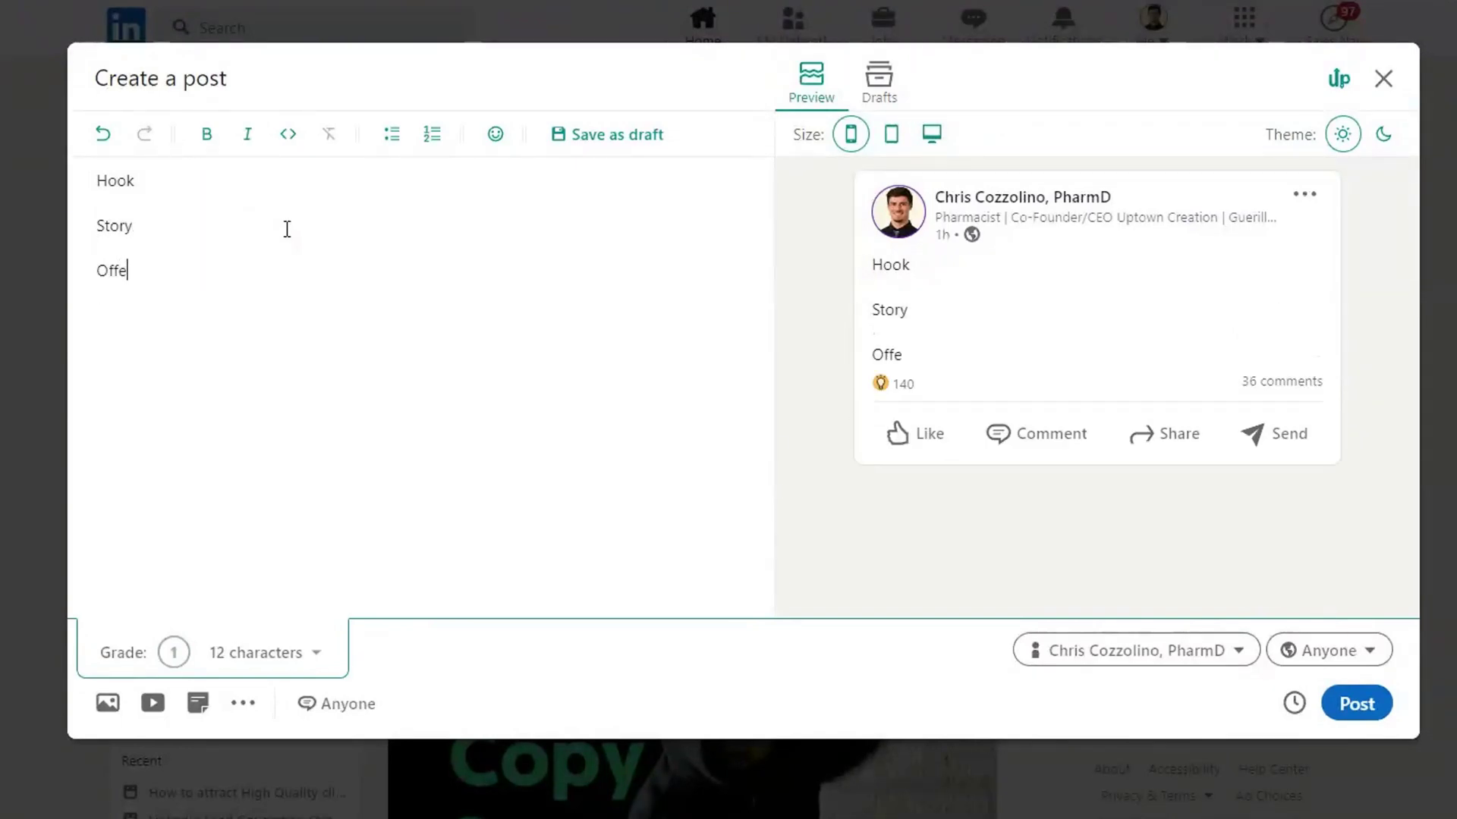
{"action": "type", "text": "r or Call "}
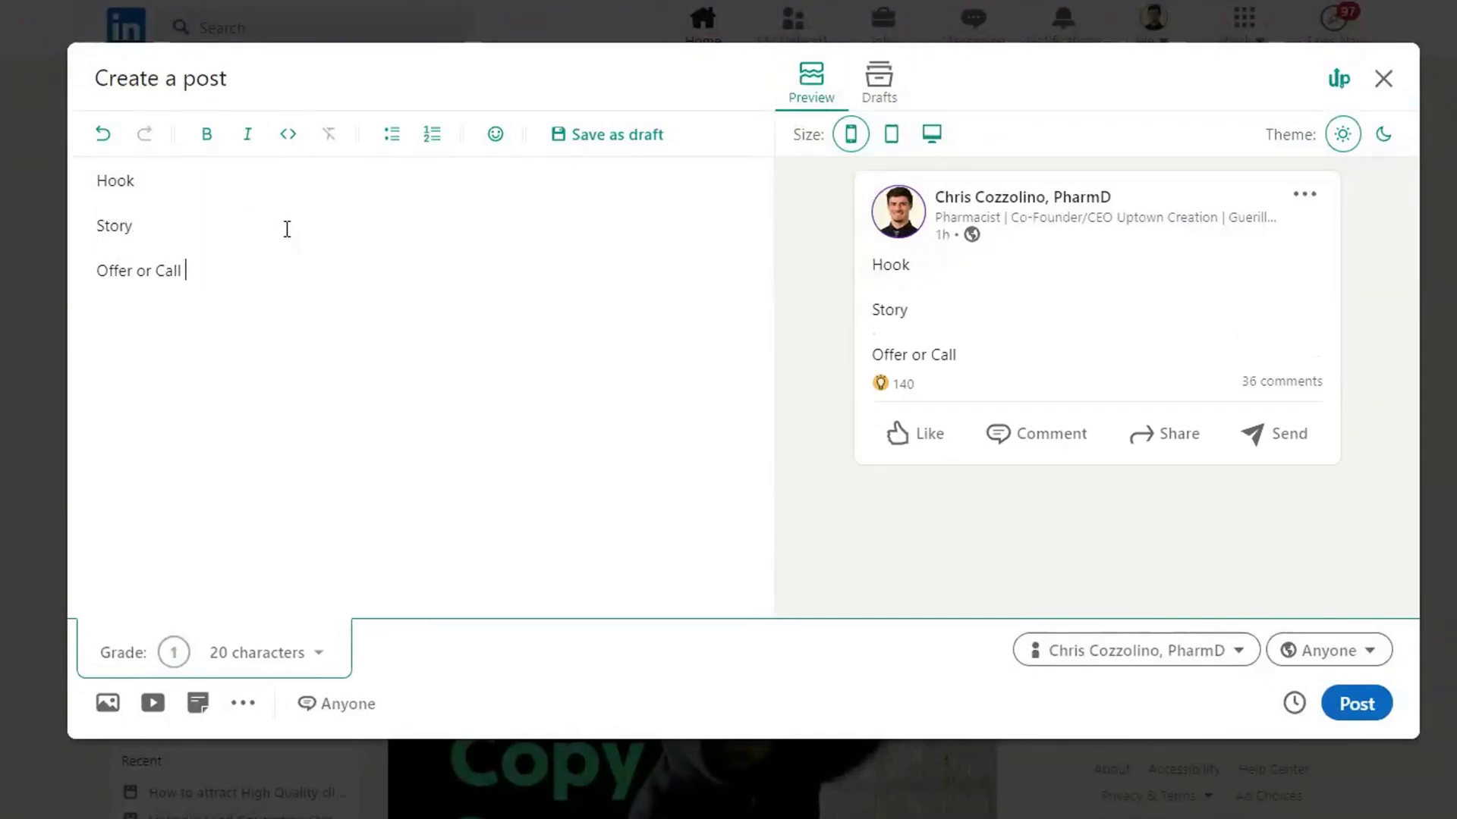
{"action": "type", "text": "To Action"}
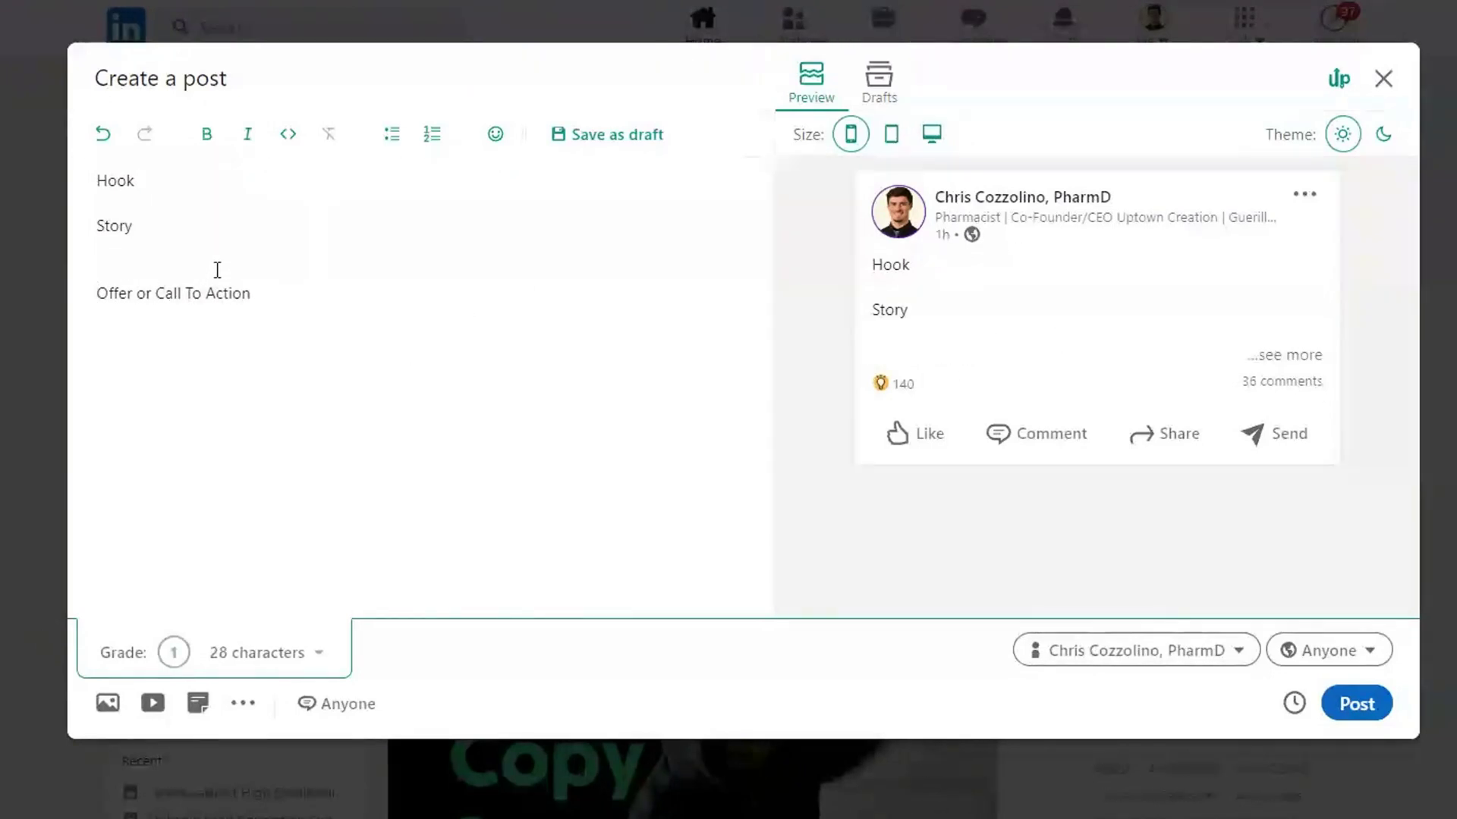
- Add blank lines above Story and Offer or Call To Action, then close the composer
{"action": "left_click_drag", "start_coordinate": [871, 343], "coordinate": [1057, 366]}
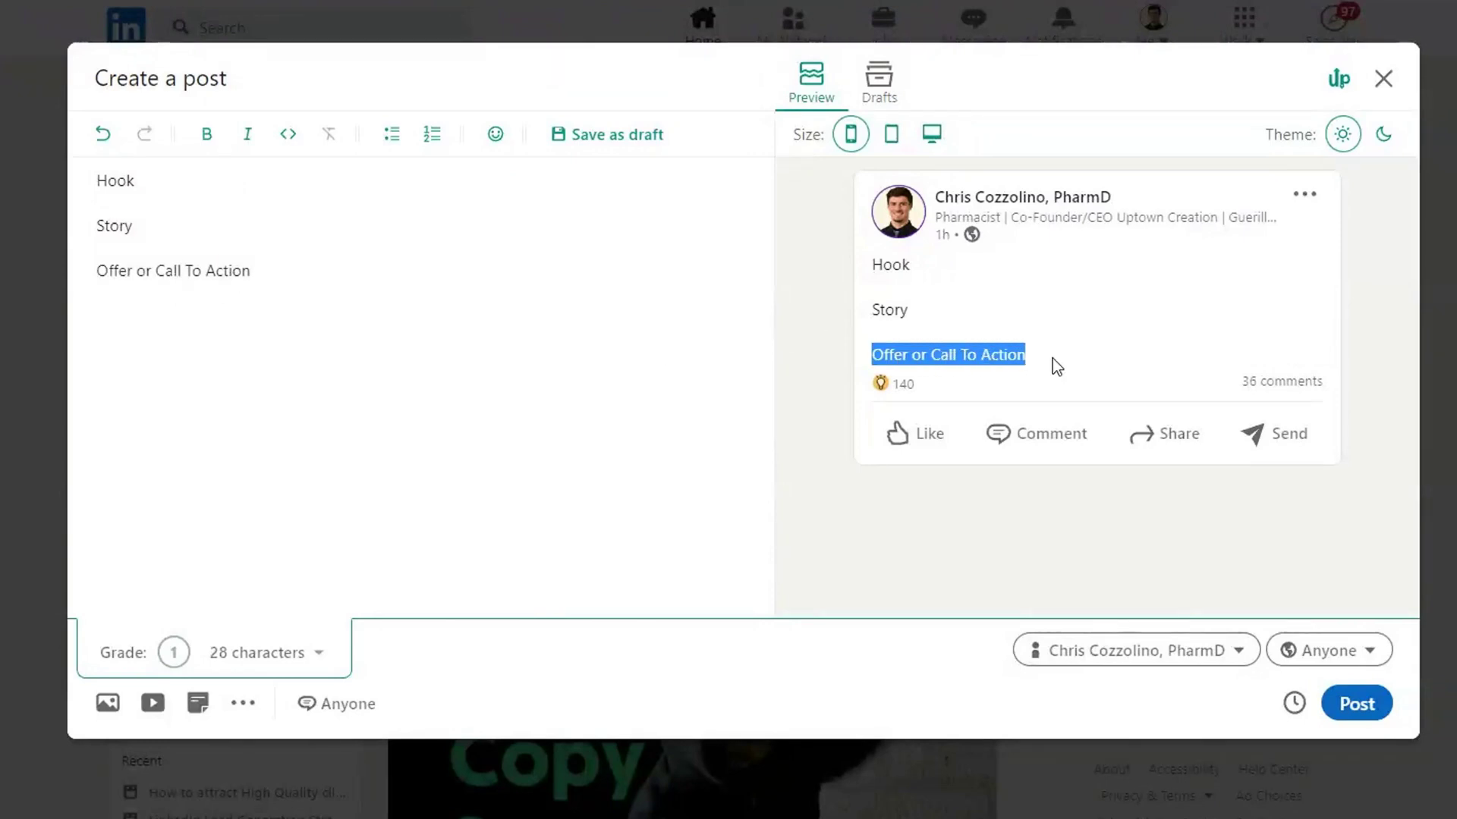
{"action": "left_click", "coordinate": [97, 277]}
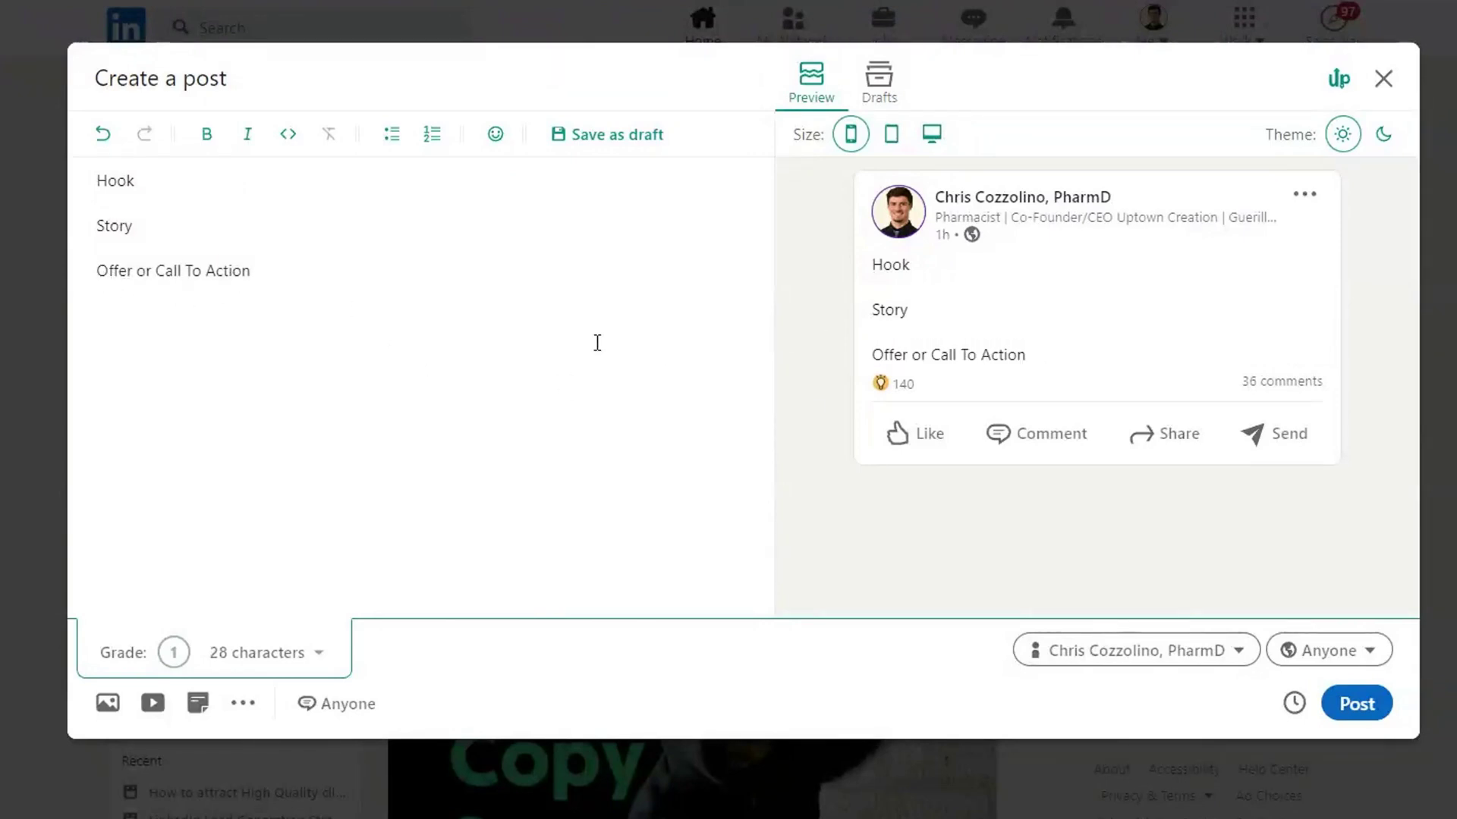
{"action": "key", "text": "Return"}
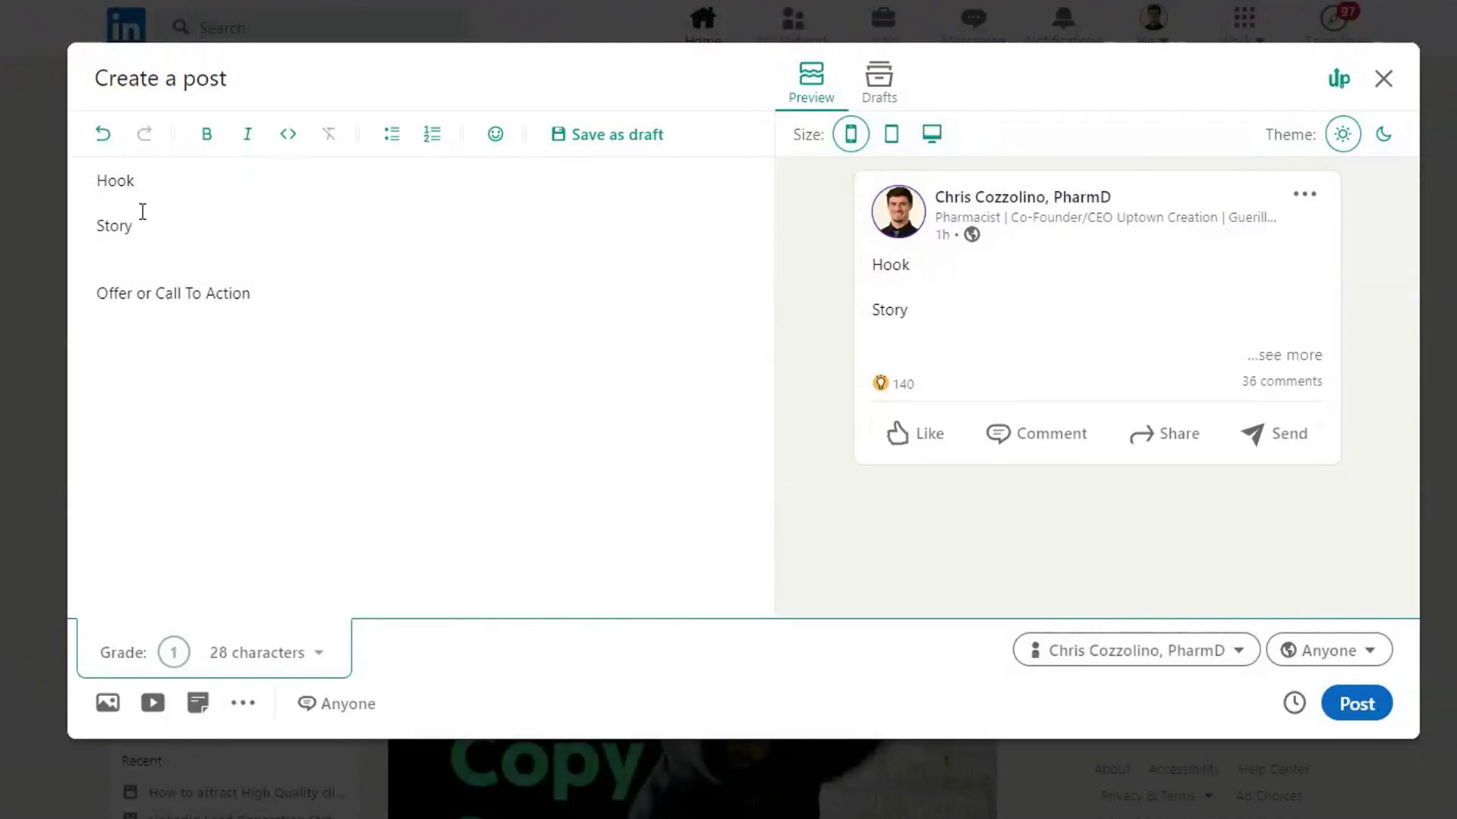
{"action": "left_click_drag", "start_coordinate": [99, 182], "coordinate": [251, 196]}
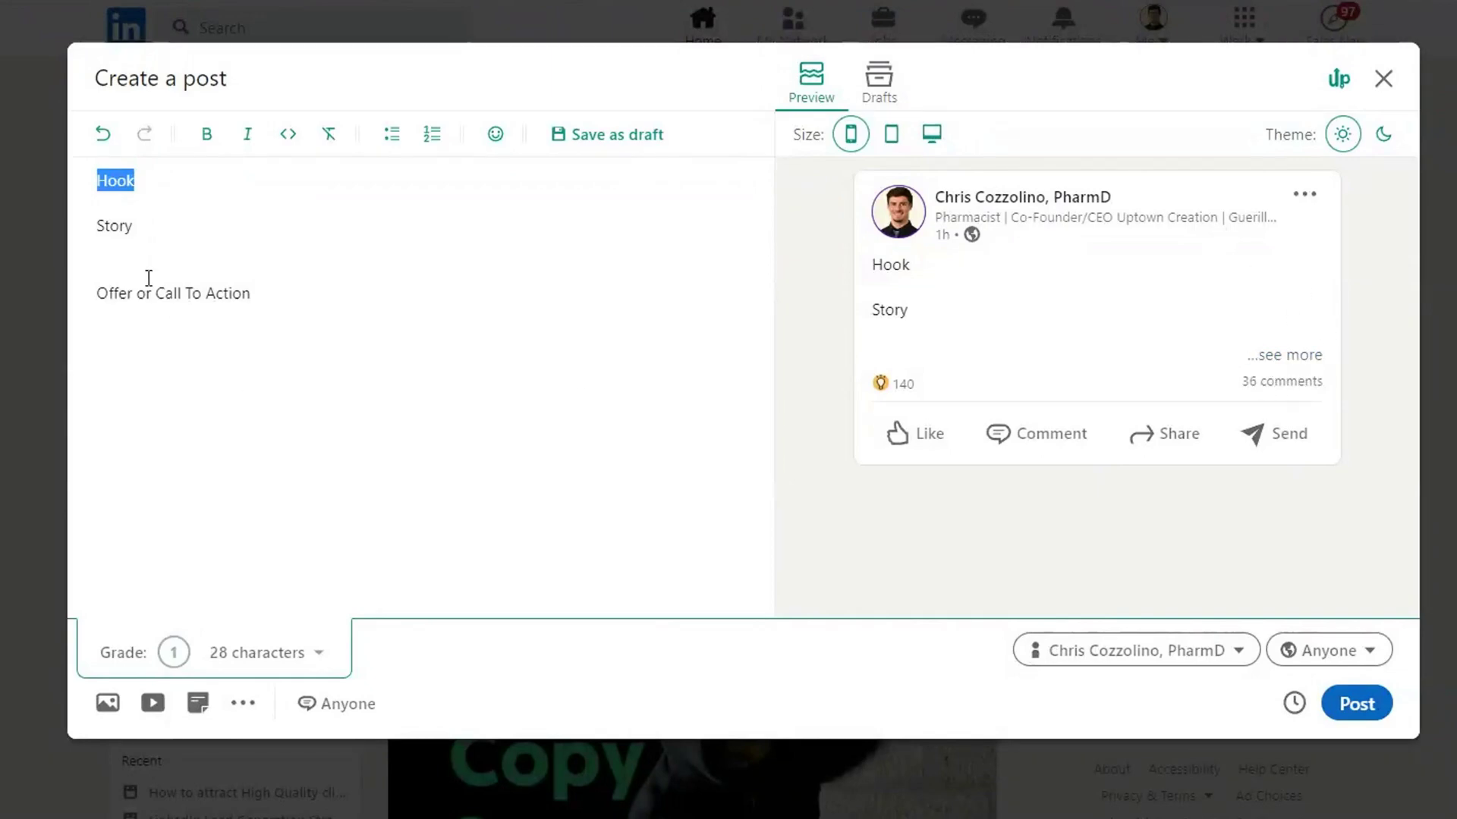
{"action": "left_click", "coordinate": [97, 228]}
{"action": "key", "text": "Return"}
{"action": "key", "text": "Return"}
{"action": "key", "text": "Return"}
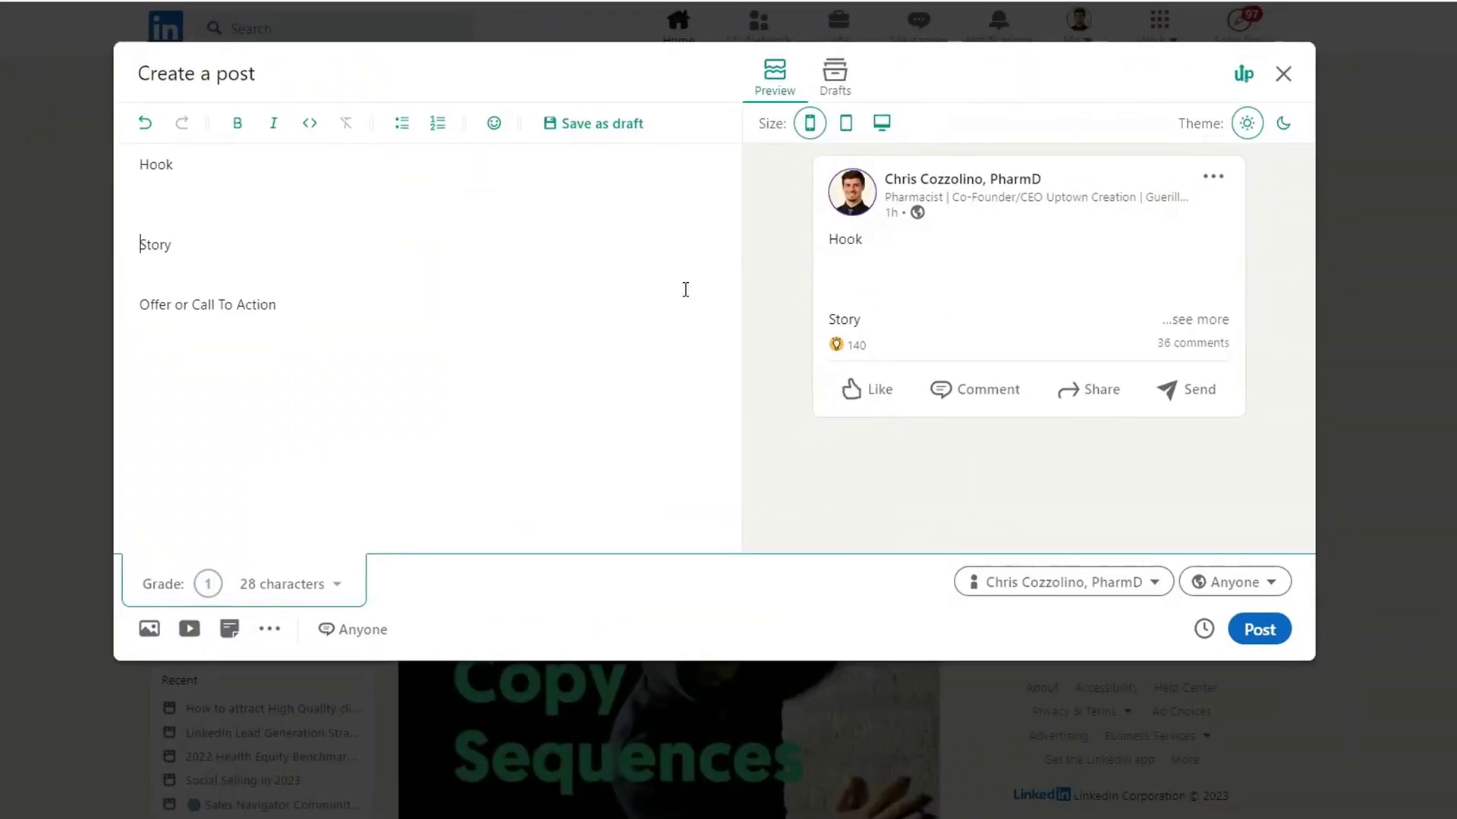
{"action": "key", "text": "Return"}
{"action": "key", "text": "BackSpace"}
{"action": "key", "text": "BackSpace"}
{"action": "key", "text": "BackSpace"}
{"action": "key", "text": "Return"}
{"action": "key", "text": "Return"}
{"action": "key", "text": "Return"}
{"action": "key", "text": "Return"}
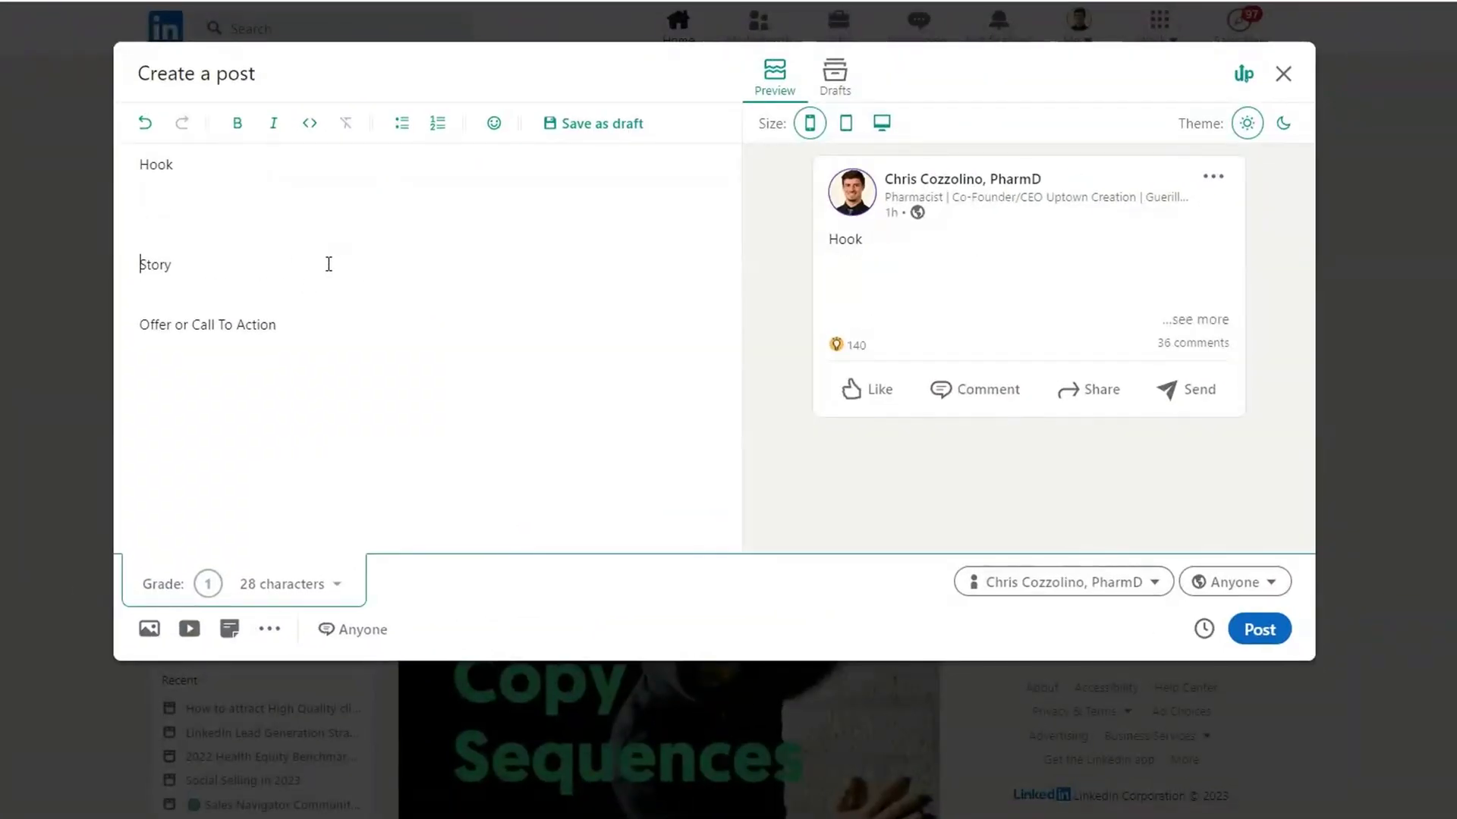
{"action": "left_click", "coordinate": [1283, 73]}
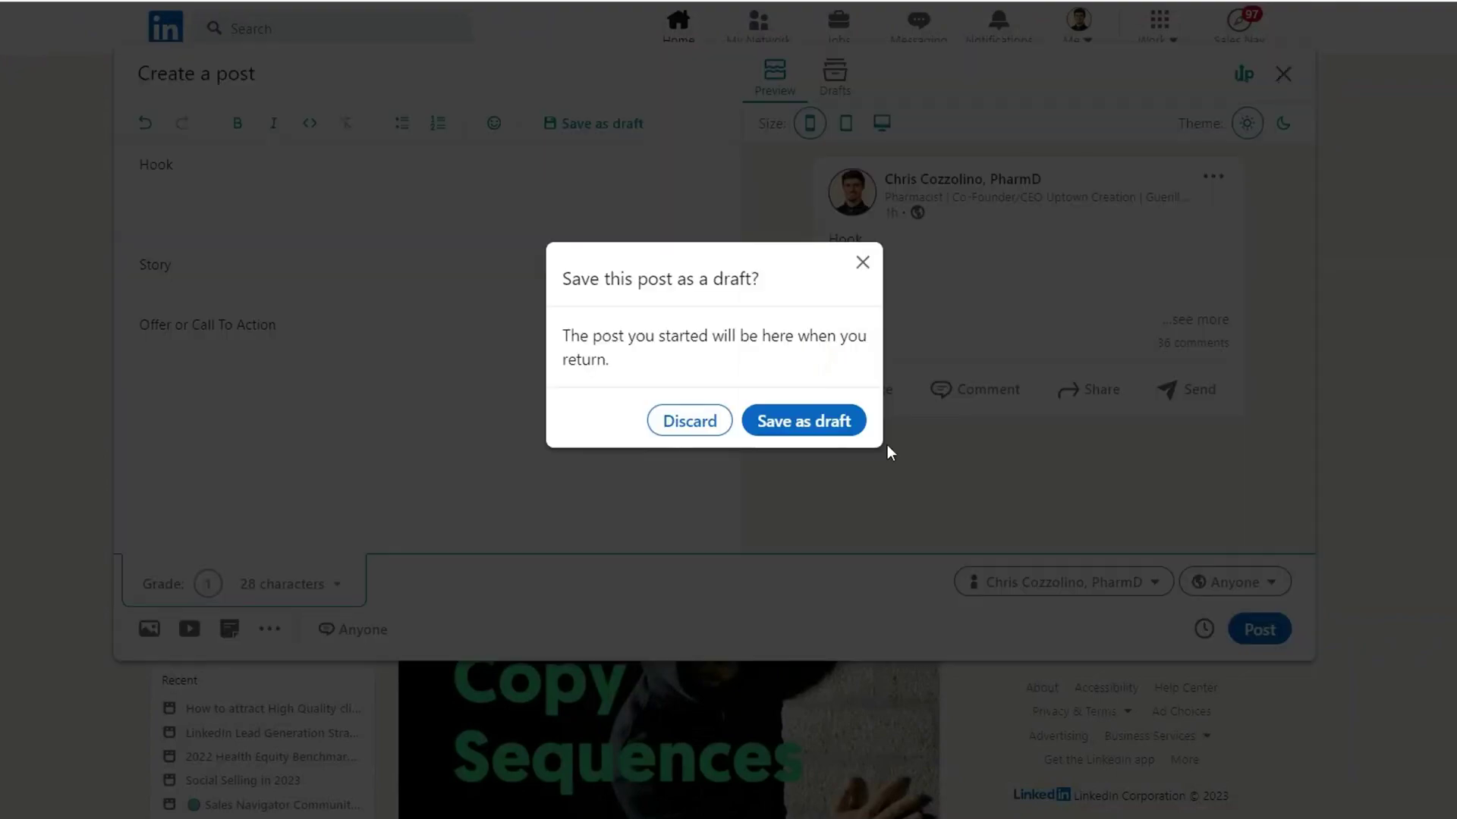
- Discard the outline draft and scroll the creator's profile and Activity to find the ghostwriting post
{"action": "left_click", "coordinate": [690, 422]}
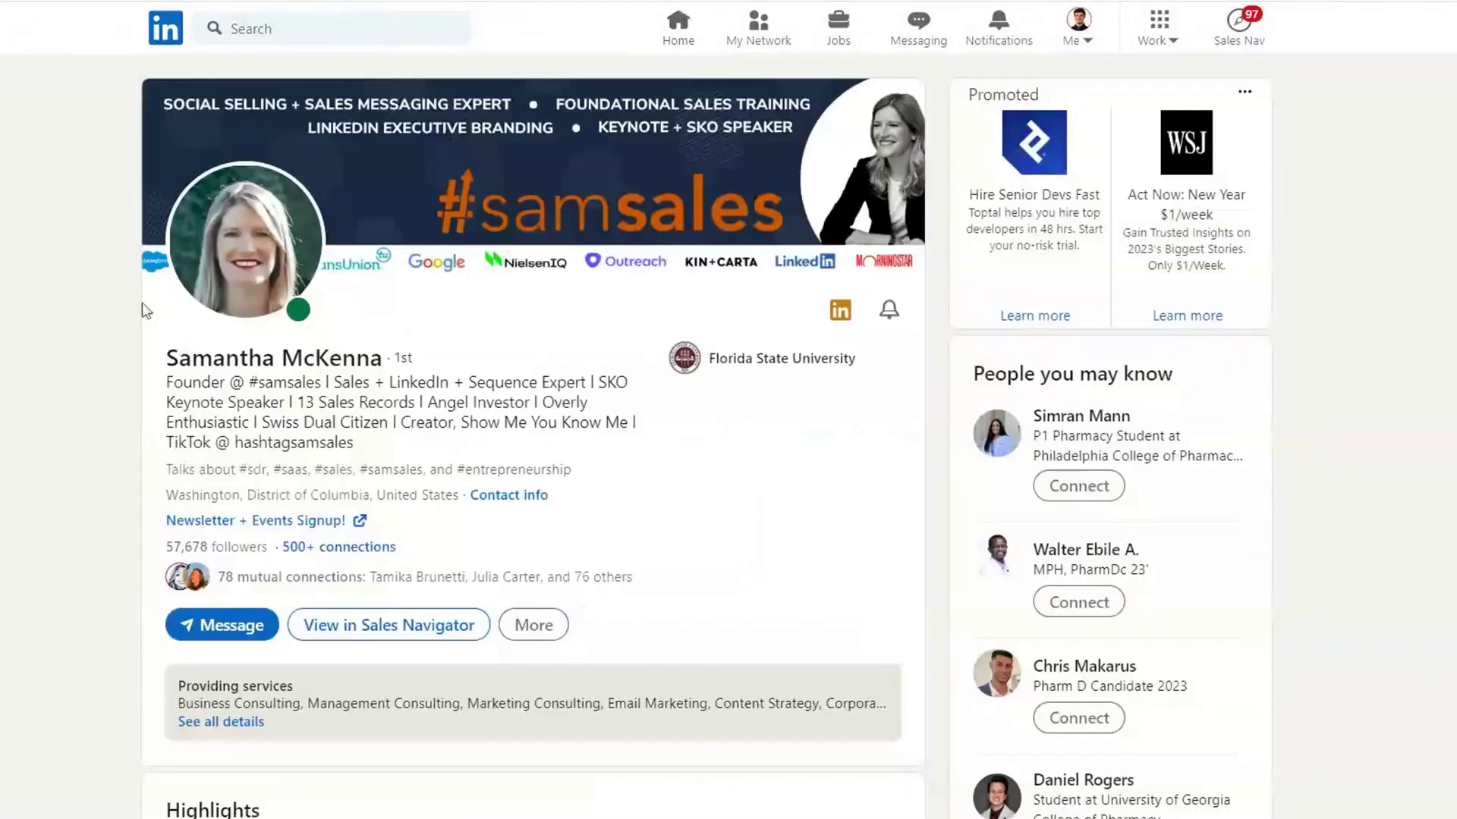
{"action": "triple_click", "coordinate": [201, 368]}
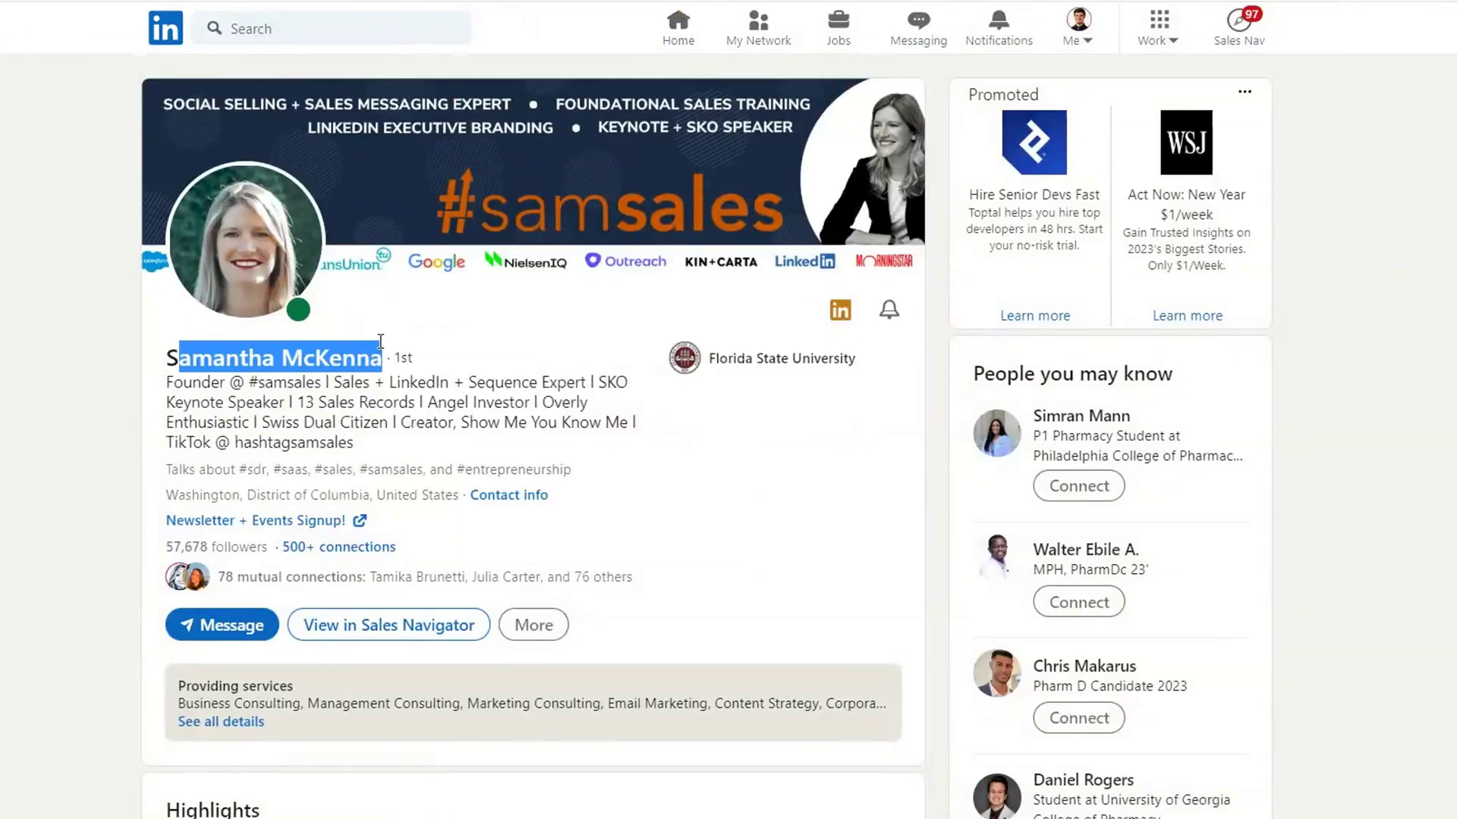
{"action": "left_click", "coordinate": [379, 340]}
{"action": "scroll", "coordinate": [344, 328], "scroll_direction": "down", "scroll_amount": 1}
{"action": "scroll", "coordinate": [344, 329], "scroll_direction": "up", "scroll_amount": 1}
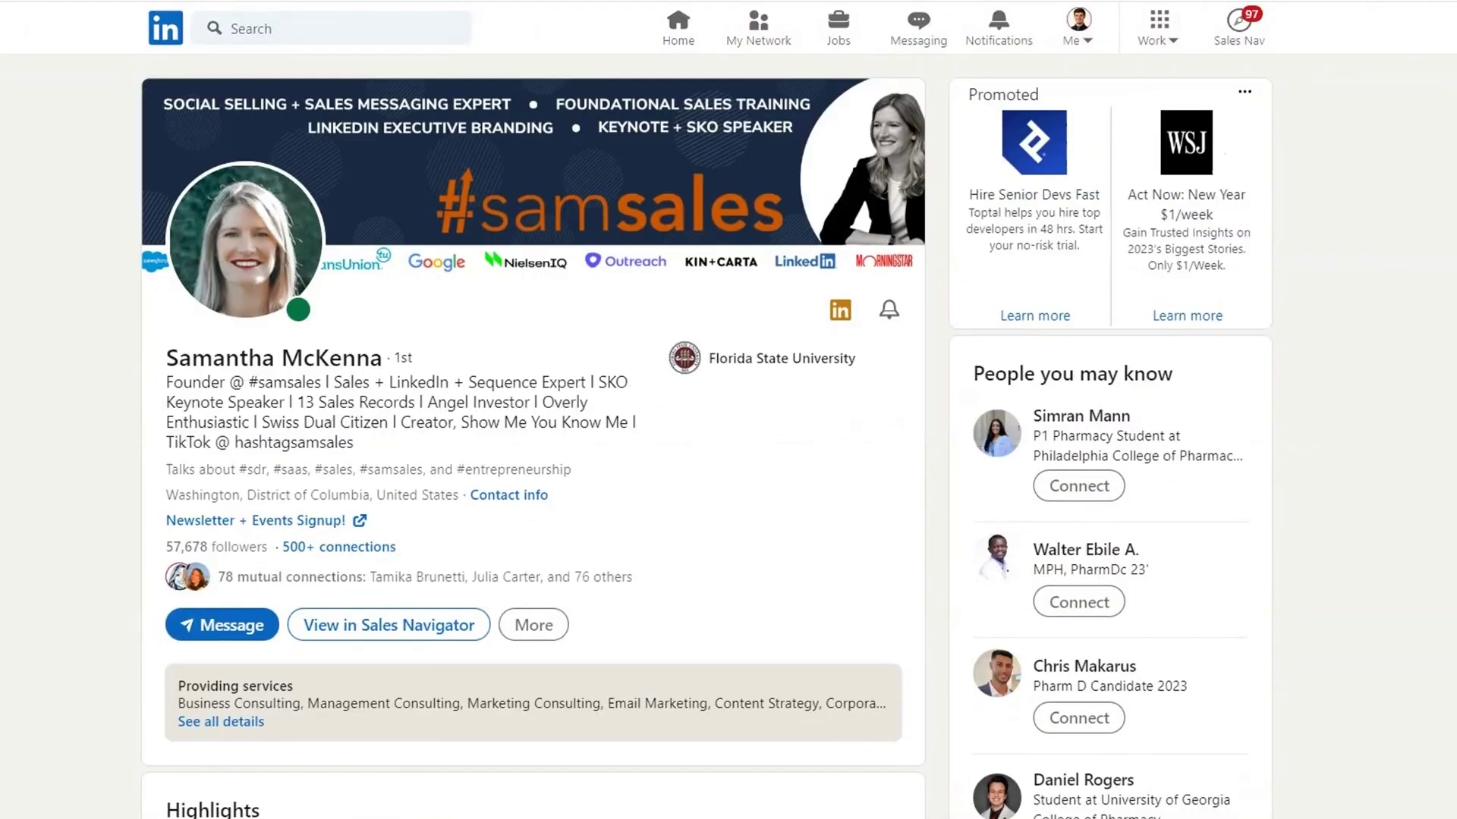
{"action": "scroll", "coordinate": [259, 469], "scroll_direction": "down", "scroll_amount": 10}
{"action": "scroll", "coordinate": [259, 469], "scroll_direction": "up", "scroll_amount": 1}
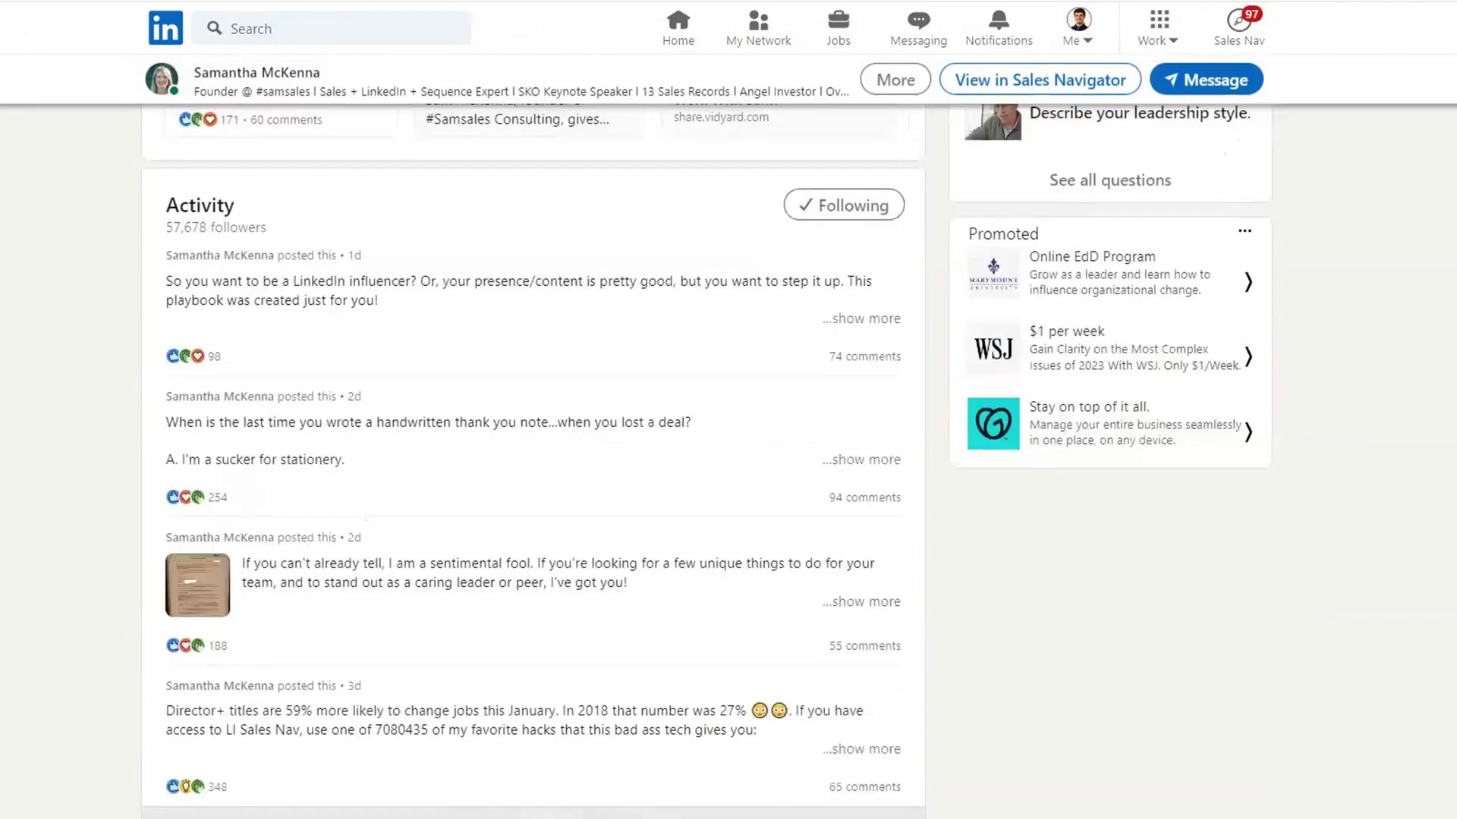
{"action": "scroll", "coordinate": [531, 751], "scroll_direction": "up", "scroll_amount": 10}
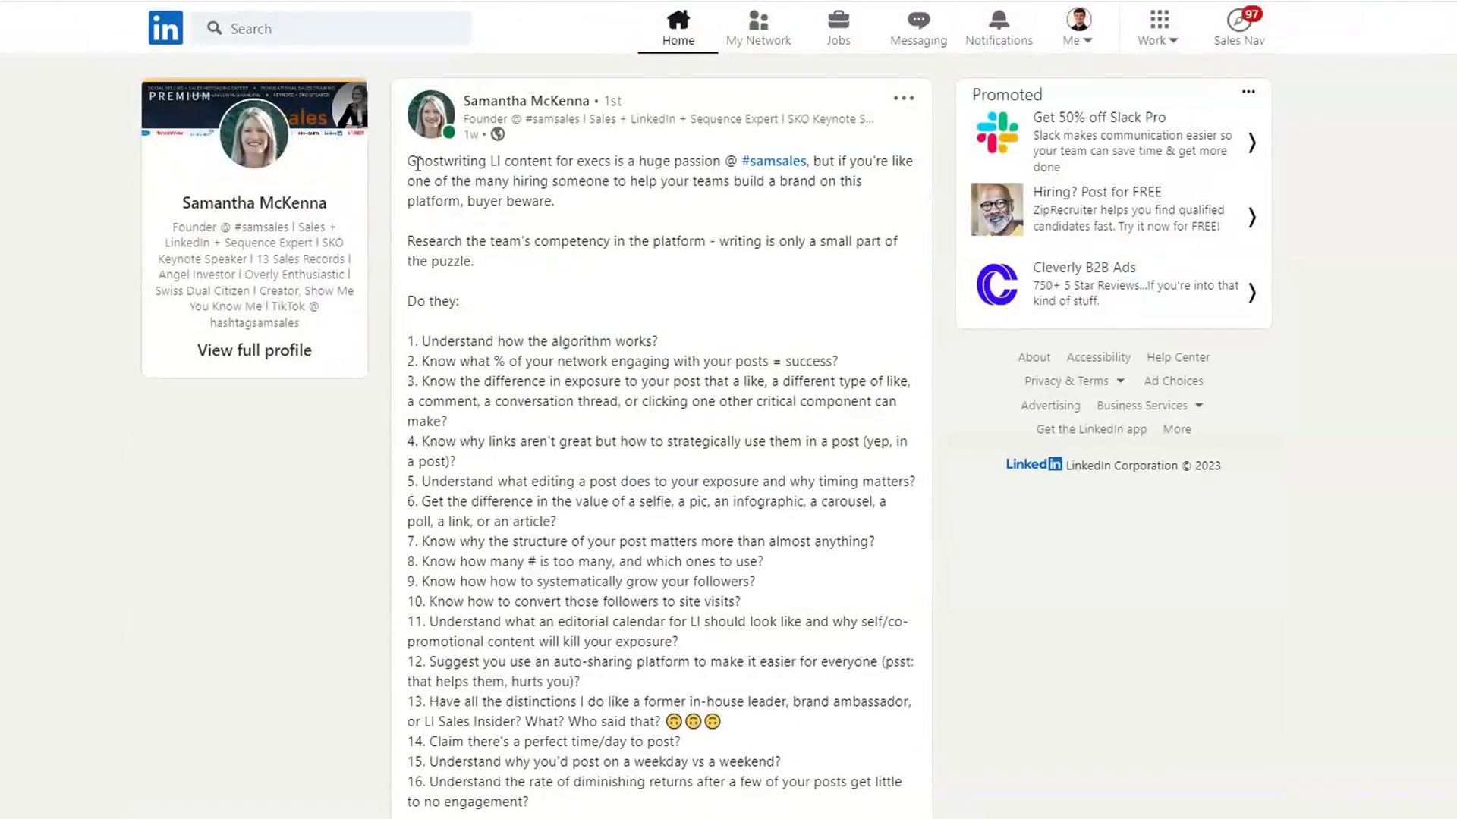
- Highlight the ghostwriting post's opening hook paragraphs and its 'Do they:' list through item 16
{"action": "left_click_drag", "start_coordinate": [417, 163], "coordinate": [578, 225]}
{"action": "left_click", "coordinate": [650, 299]}
{"action": "scroll", "coordinate": [599, 311], "scroll_direction": "down", "scroll_amount": 1}
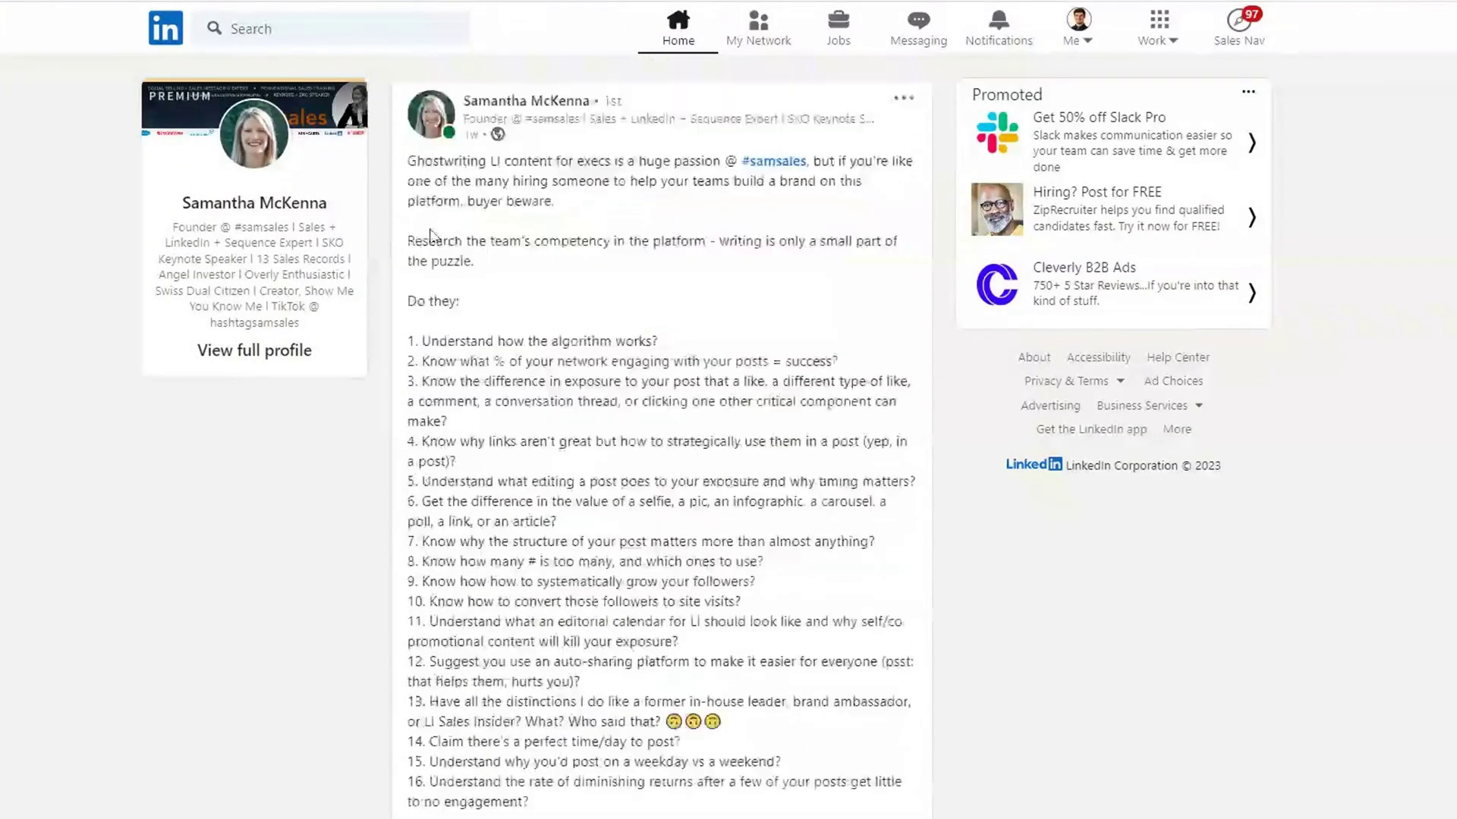
{"action": "left_click_drag", "start_coordinate": [407, 163], "coordinate": [581, 298]}
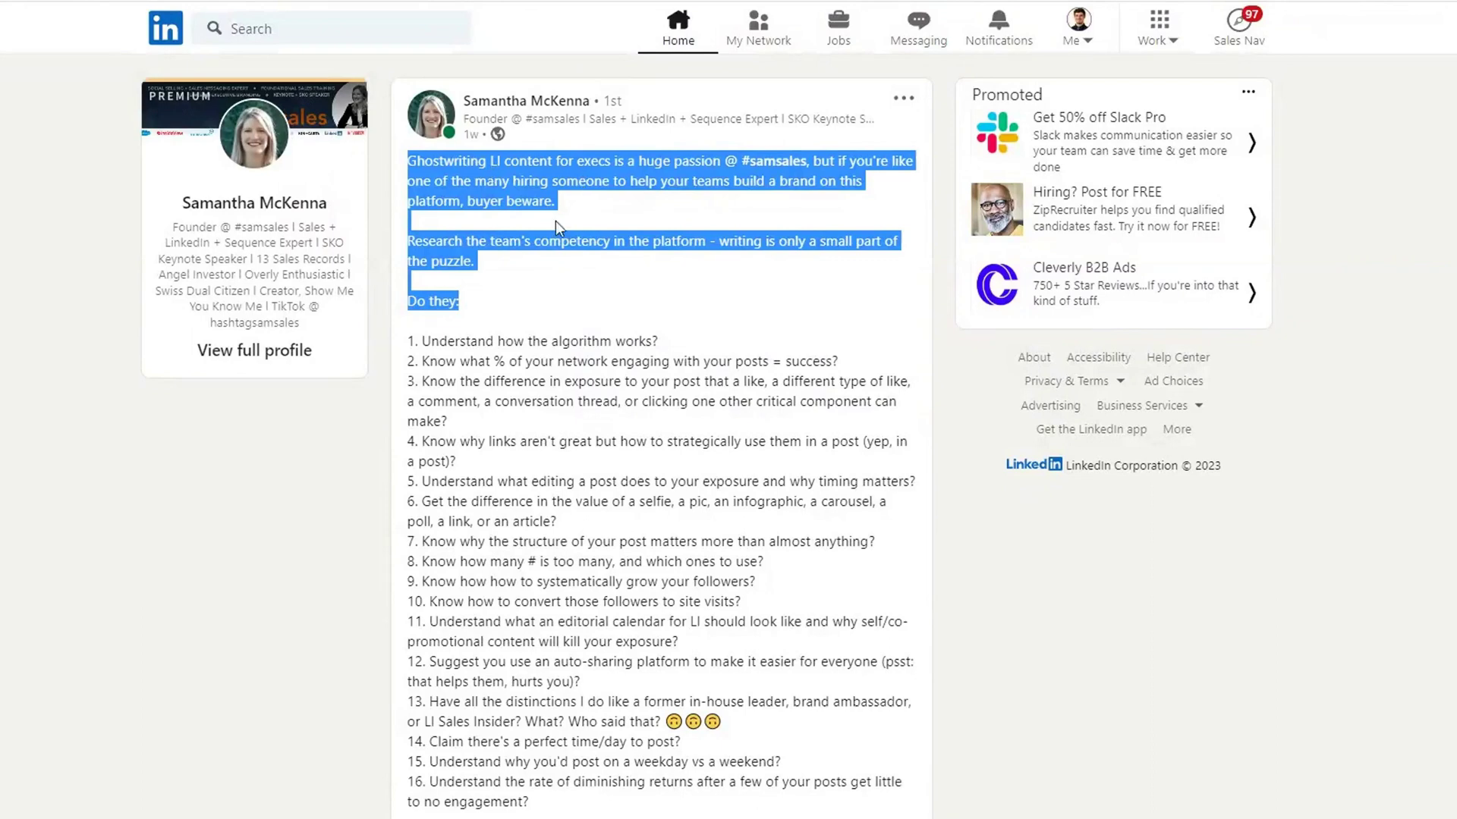
{"action": "left_click", "coordinate": [465, 326]}
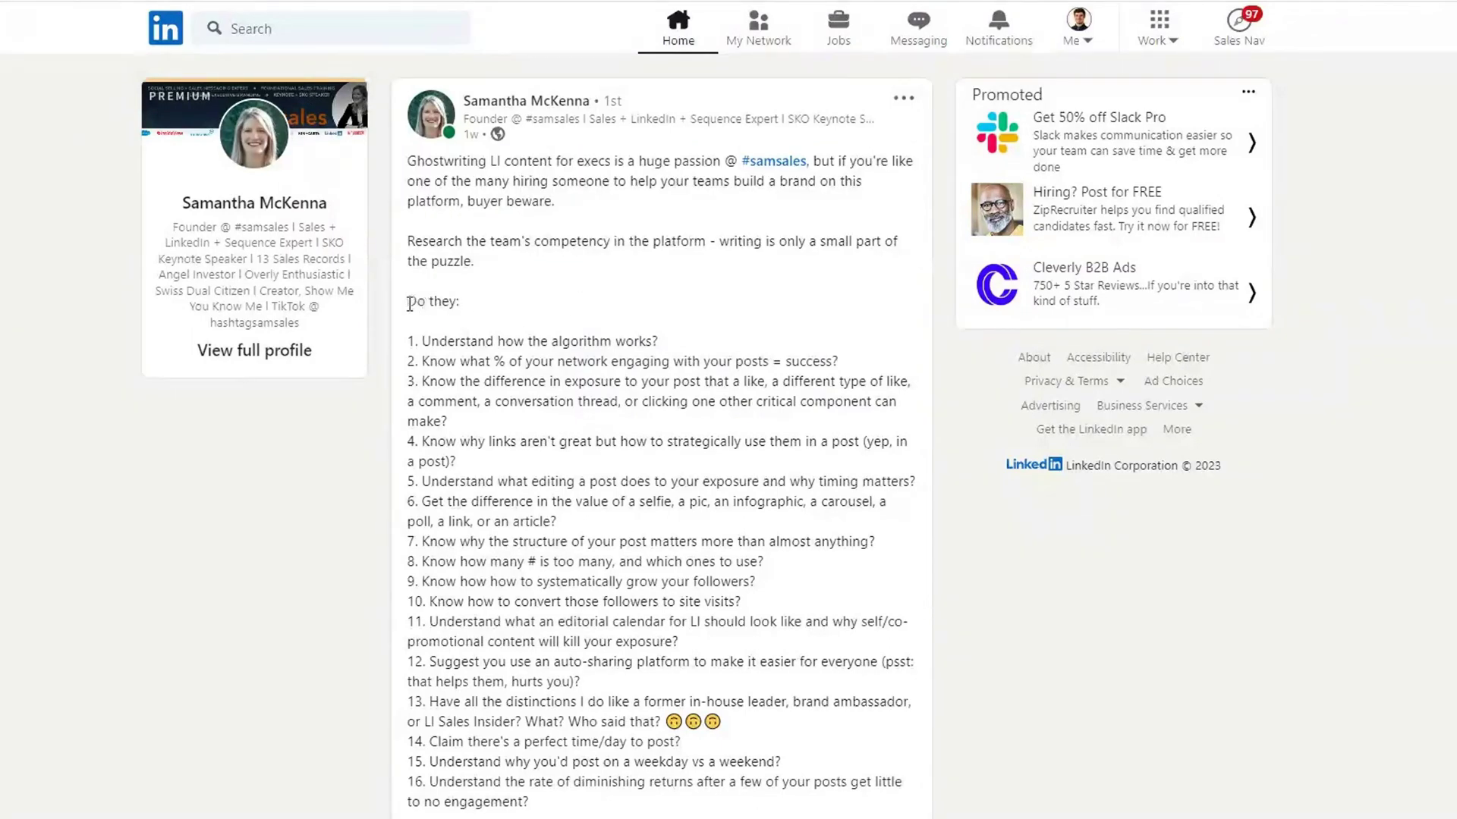
{"action": "left_click_drag", "start_coordinate": [410, 303], "coordinate": [531, 806]}
- View the post's results image full size, then close it and return to the feed
{"action": "scroll", "coordinate": [677, 690], "scroll_direction": "down", "scroll_amount": 6}
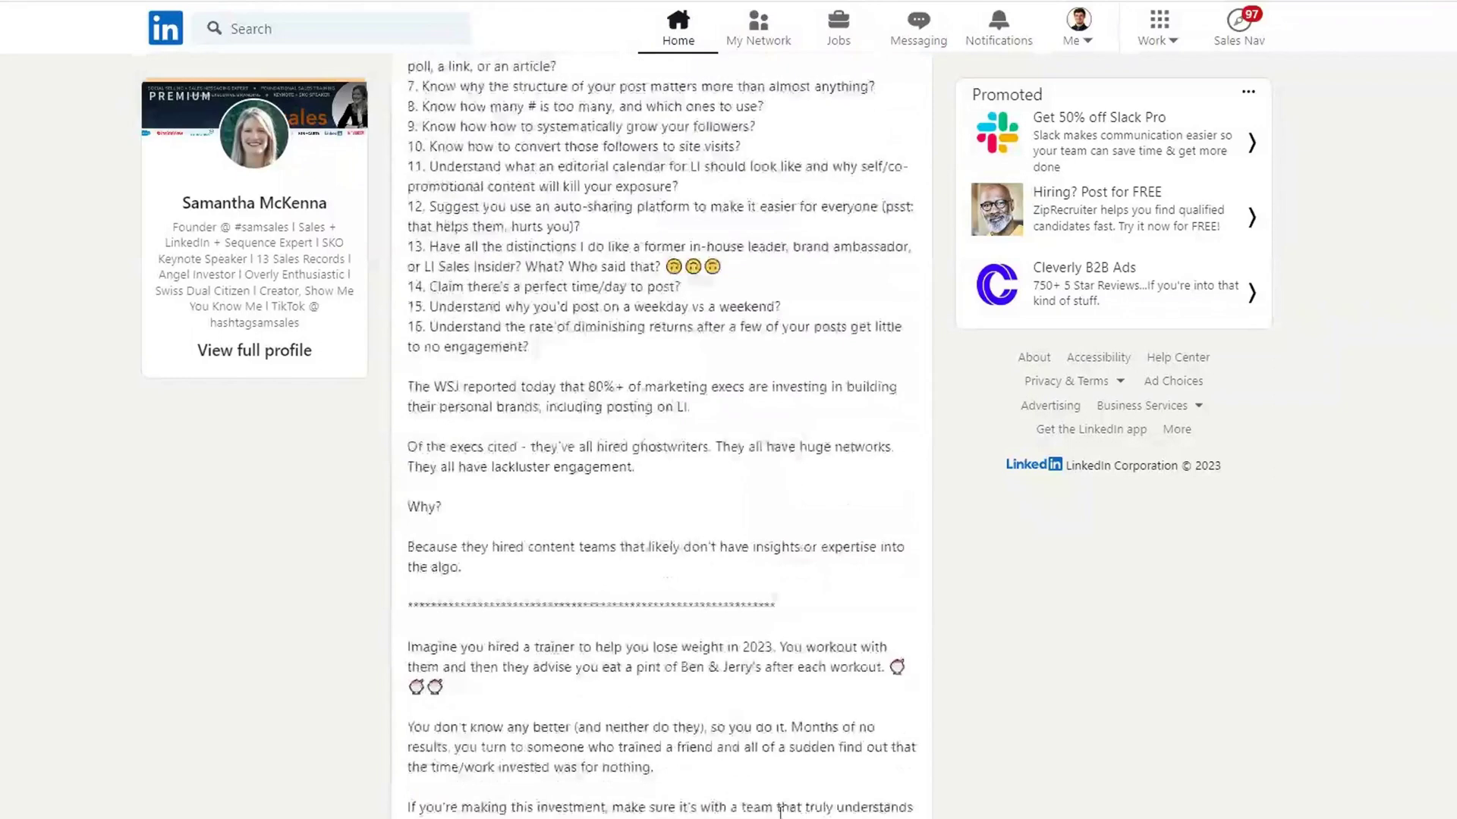
{"action": "scroll", "coordinate": [695, 736], "scroll_direction": "up", "scroll_amount": 3}
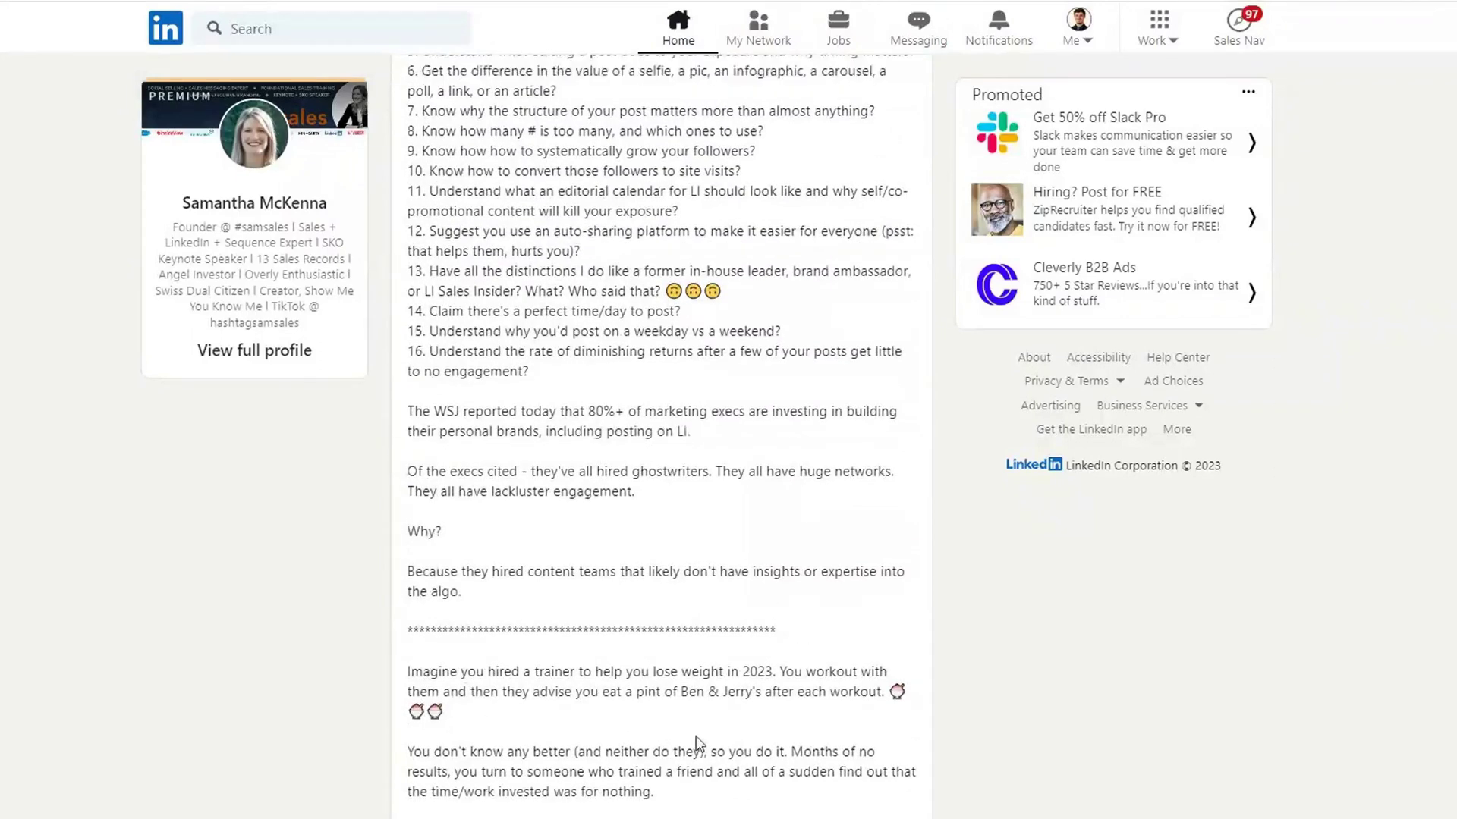
{"action": "scroll", "coordinate": [695, 736], "scroll_direction": "down", "scroll_amount": 7}
{"action": "left_click", "coordinate": [695, 713]}
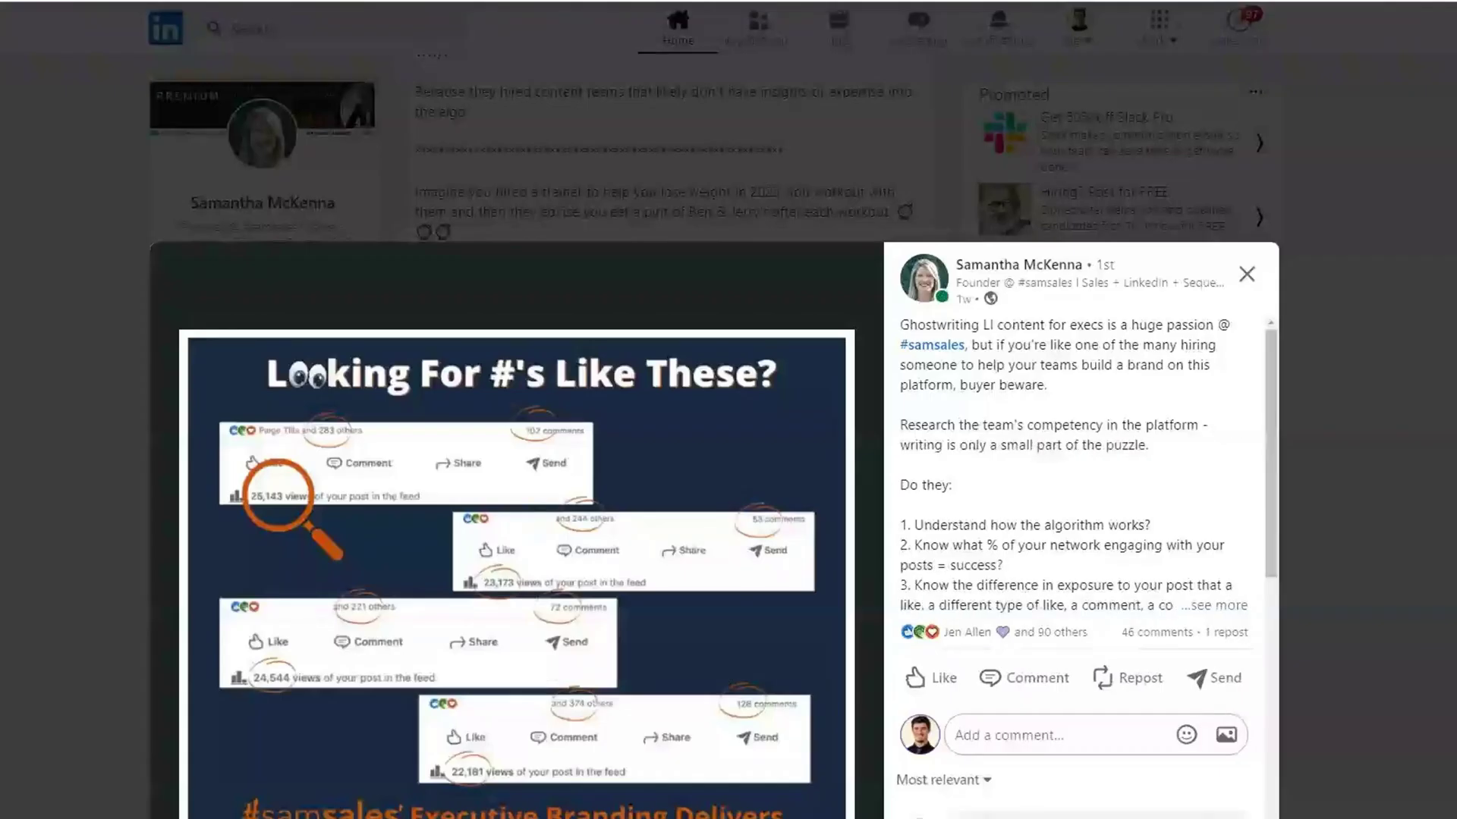
{"action": "key", "text": "Escape"}
{"action": "scroll", "coordinate": [208, 669], "scroll_direction": "up", "scroll_amount": 15}
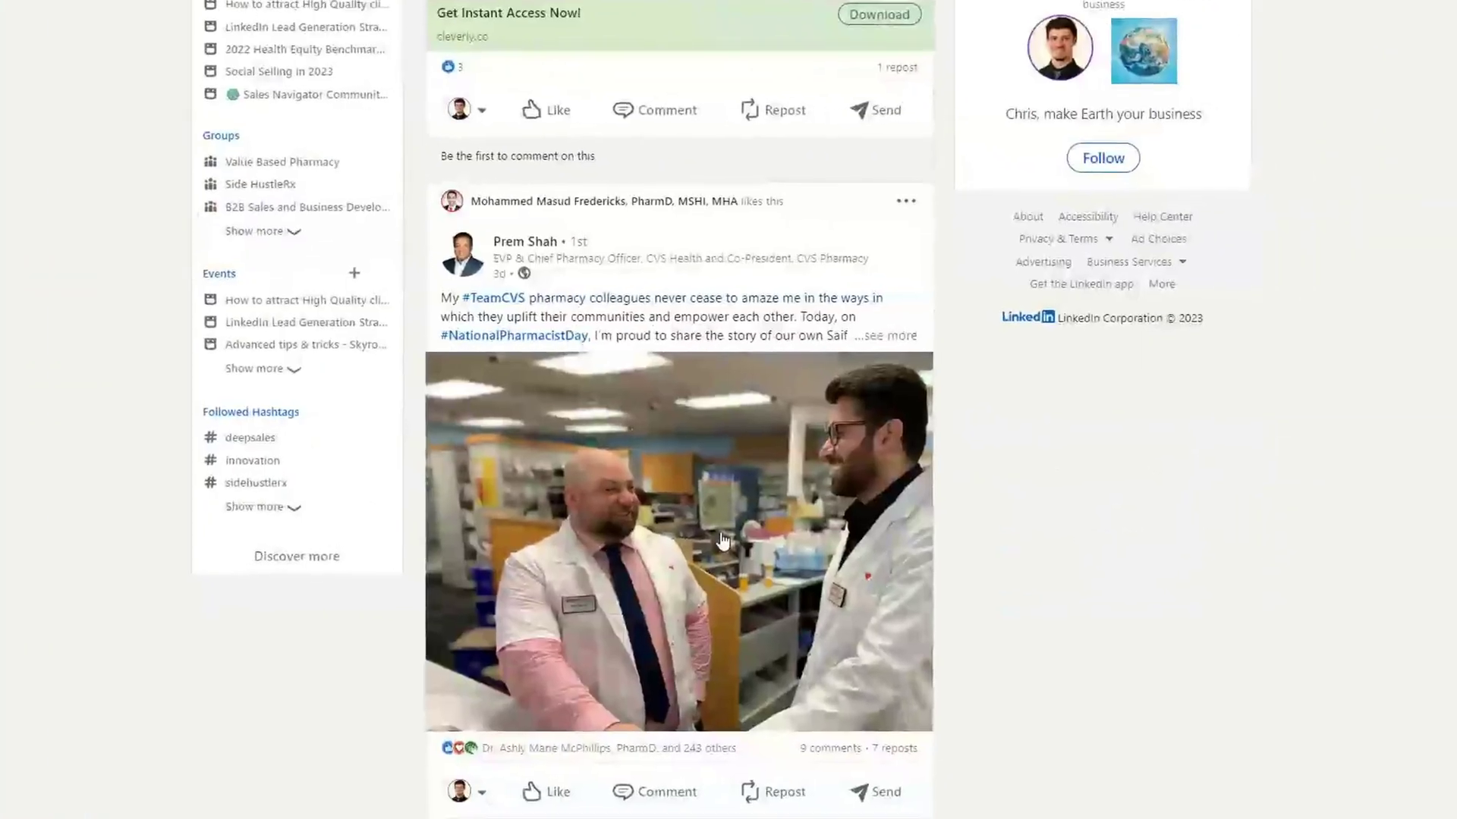
- Scroll the home feed to the gait analysis and new sneakers story post
{"action": "scroll", "coordinate": [685, 533], "scroll_direction": "down", "scroll_amount": 15}
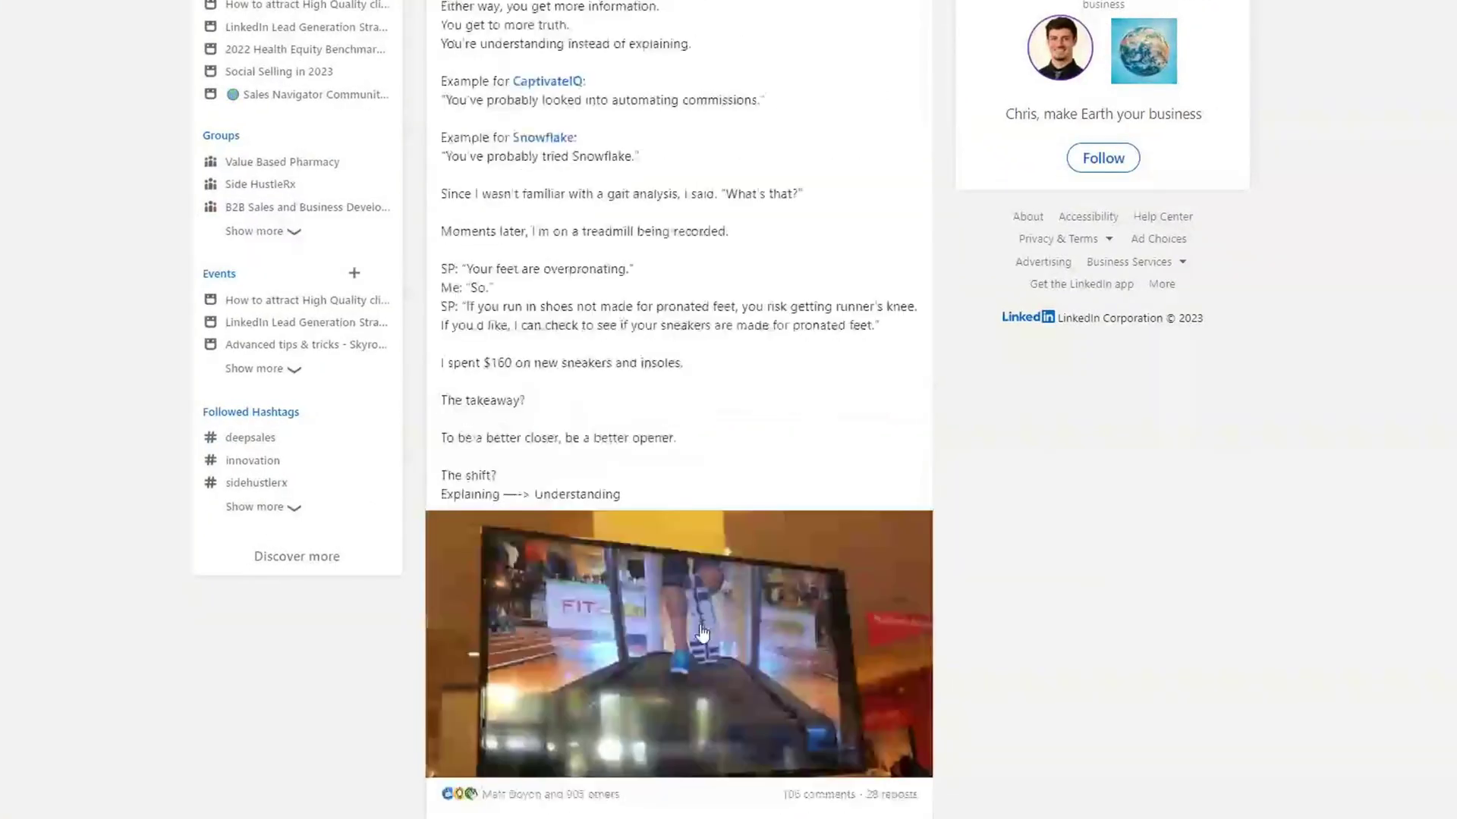
{"action": "scroll", "coordinate": [719, 619], "scroll_direction": "up", "scroll_amount": 2}
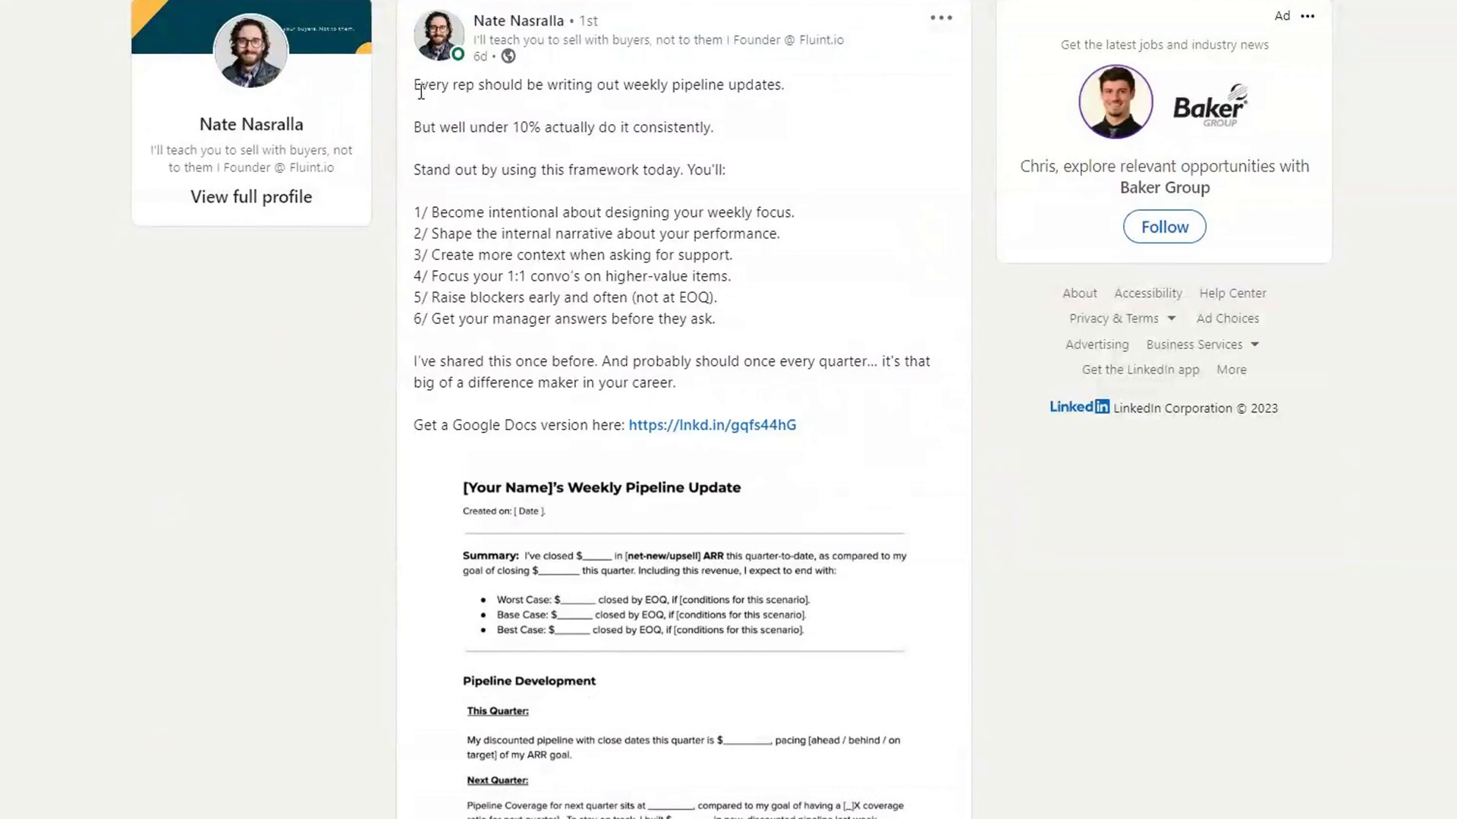
- Highlight the pipeline post's first three paragraphs, then open its Weekly Pipeline Update template image
{"action": "left_click_drag", "start_coordinate": [417, 86], "coordinate": [731, 170]}
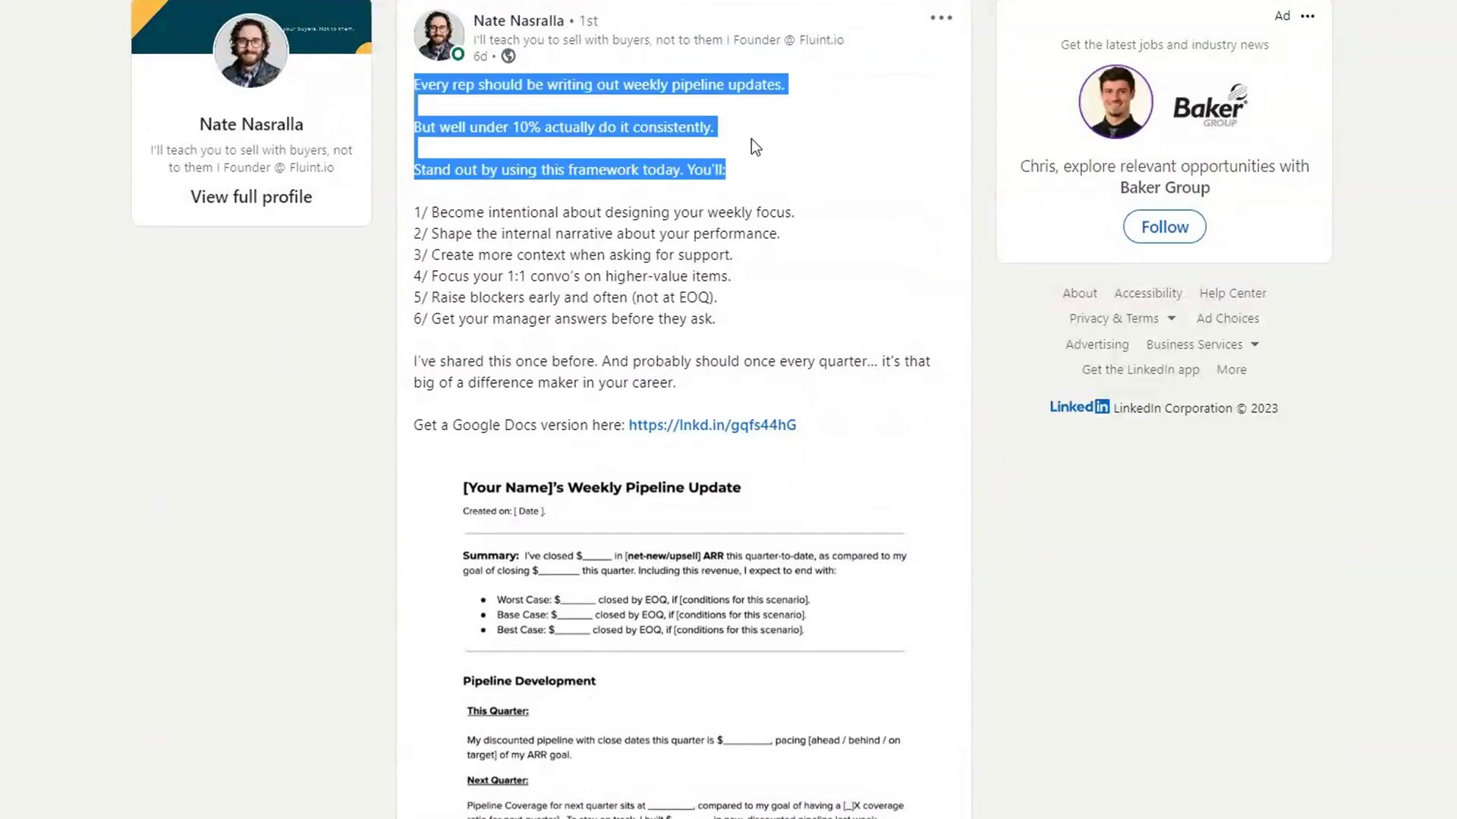
{"action": "left_click", "coordinate": [784, 213]}
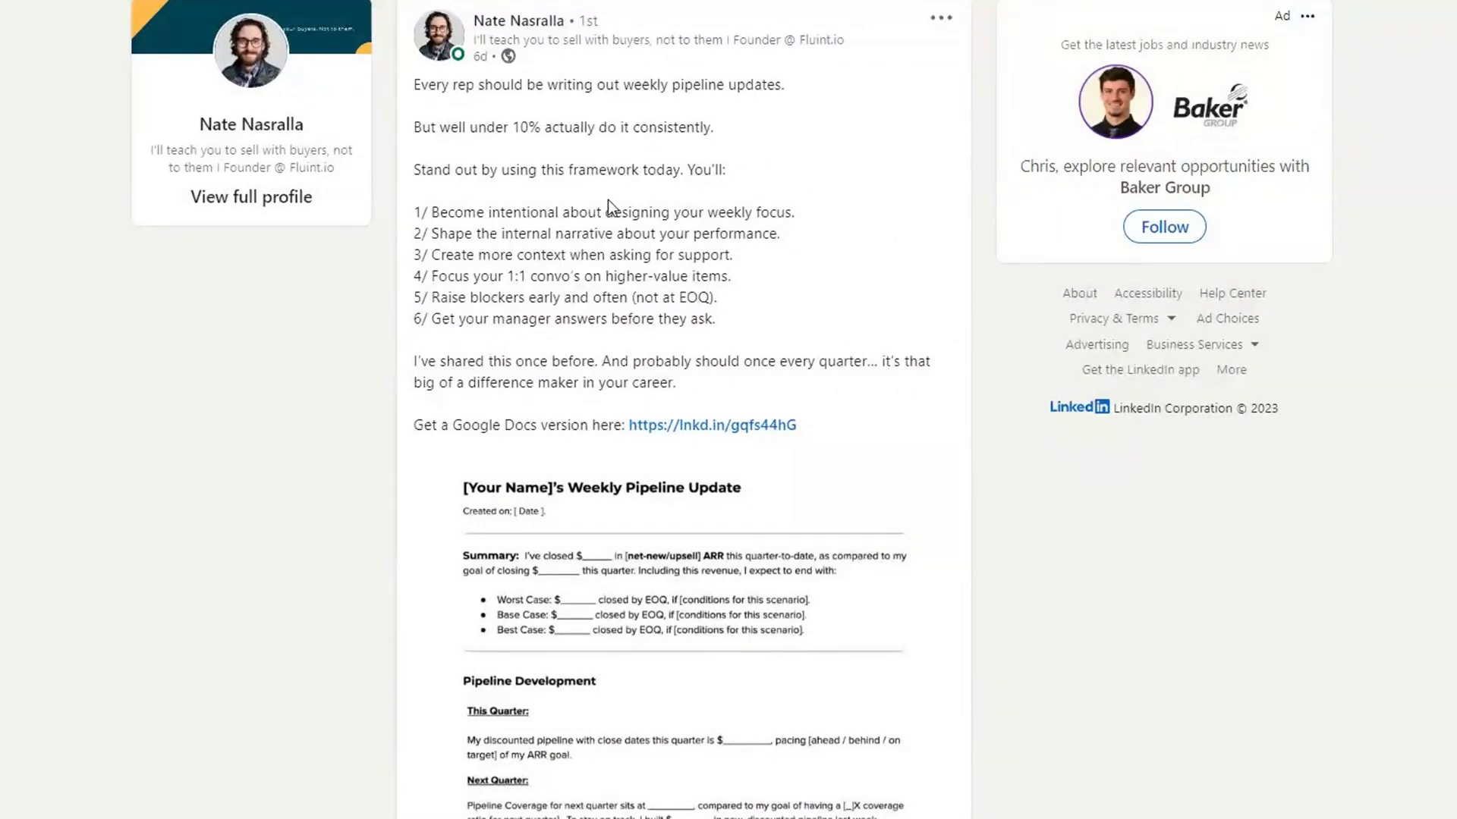
{"action": "scroll", "coordinate": [728, 531], "scroll_direction": "down", "scroll_amount": 3}
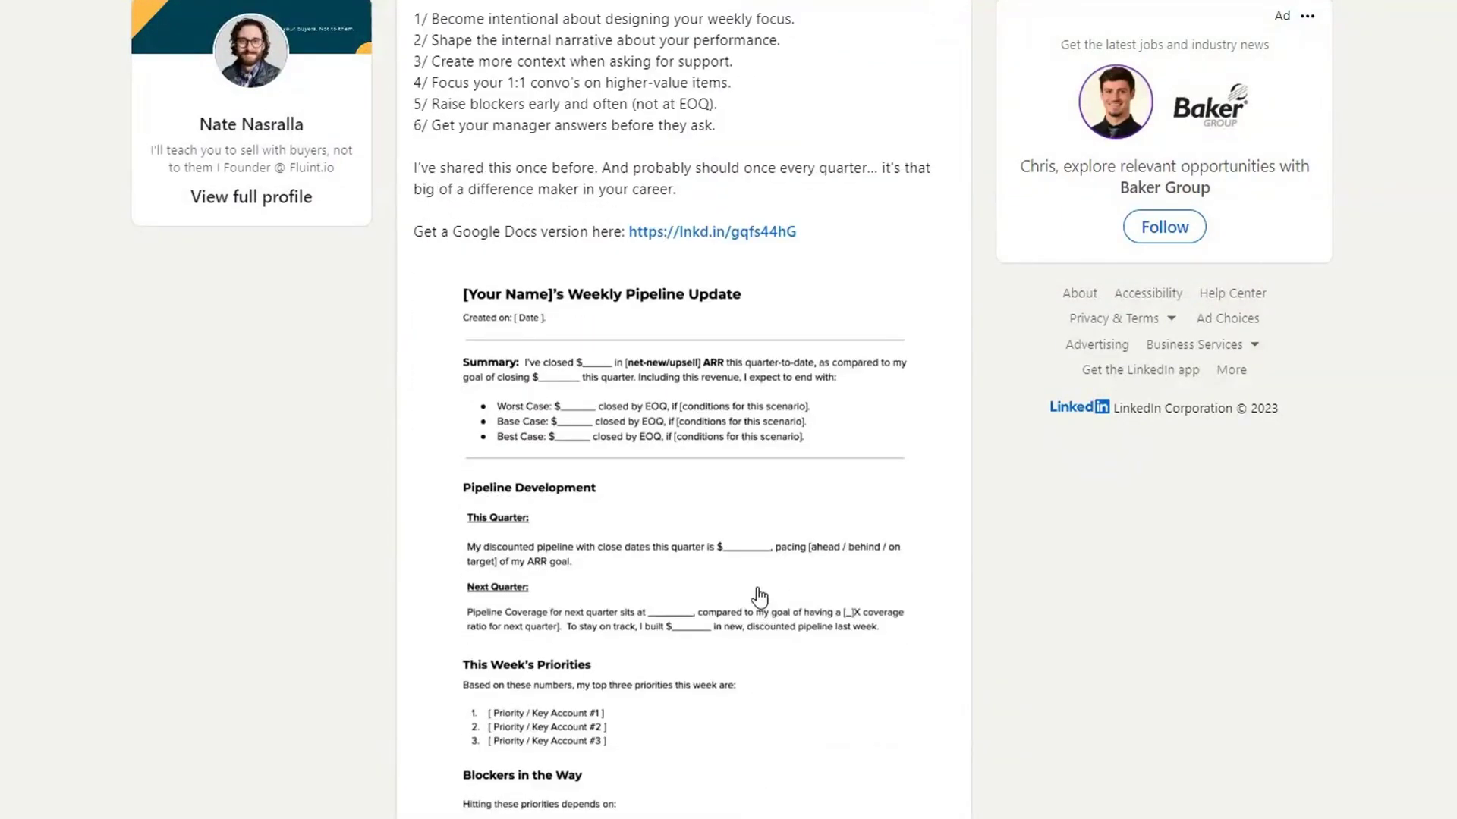
{"action": "left_click", "coordinate": [710, 553]}
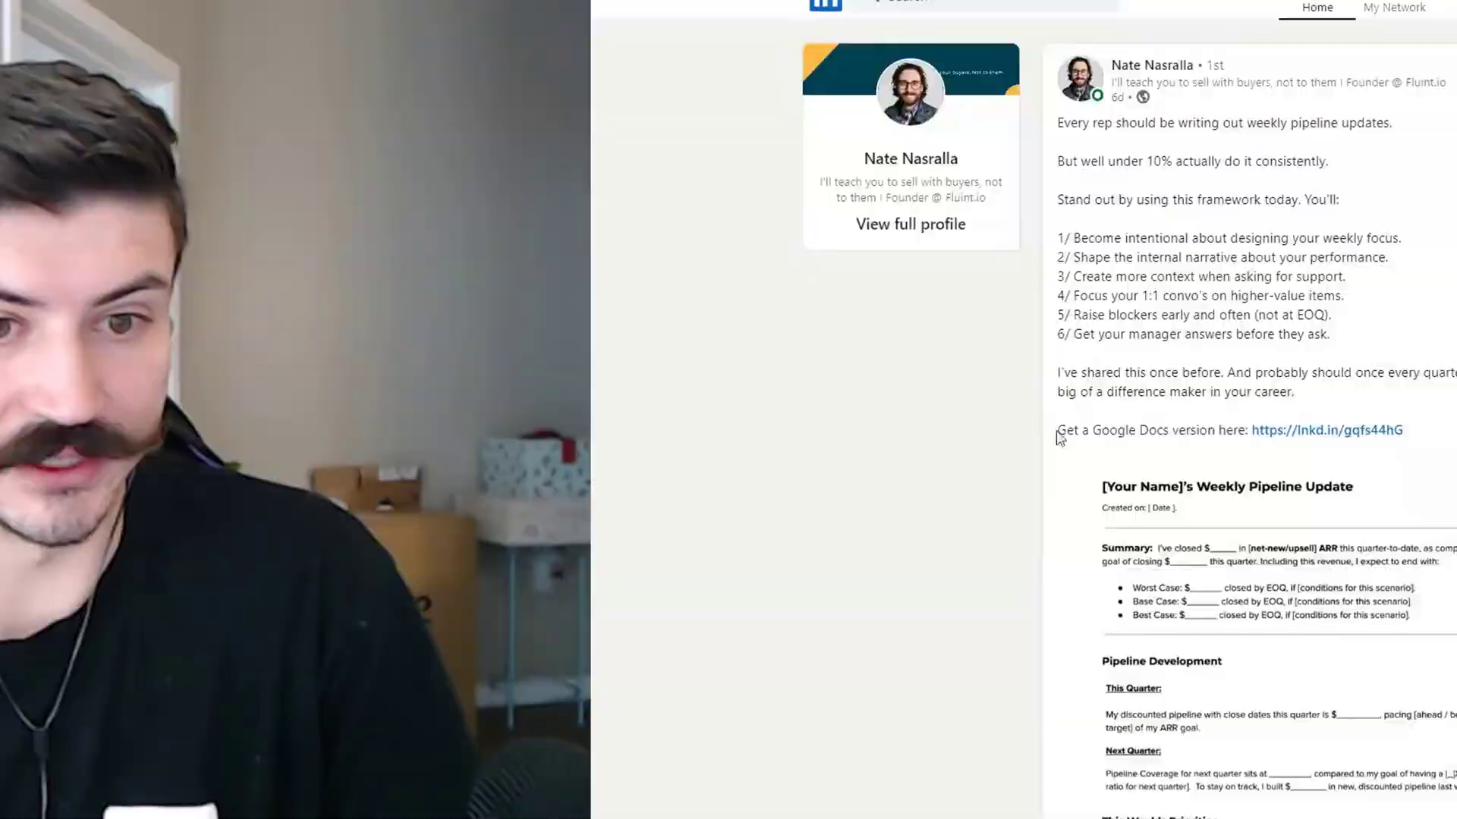
- Highlight the Google Docs link line and the three opening hook lines about weekly pipeline updates
{"action": "left_click_drag", "start_coordinate": [1057, 433], "coordinate": [1421, 438]}
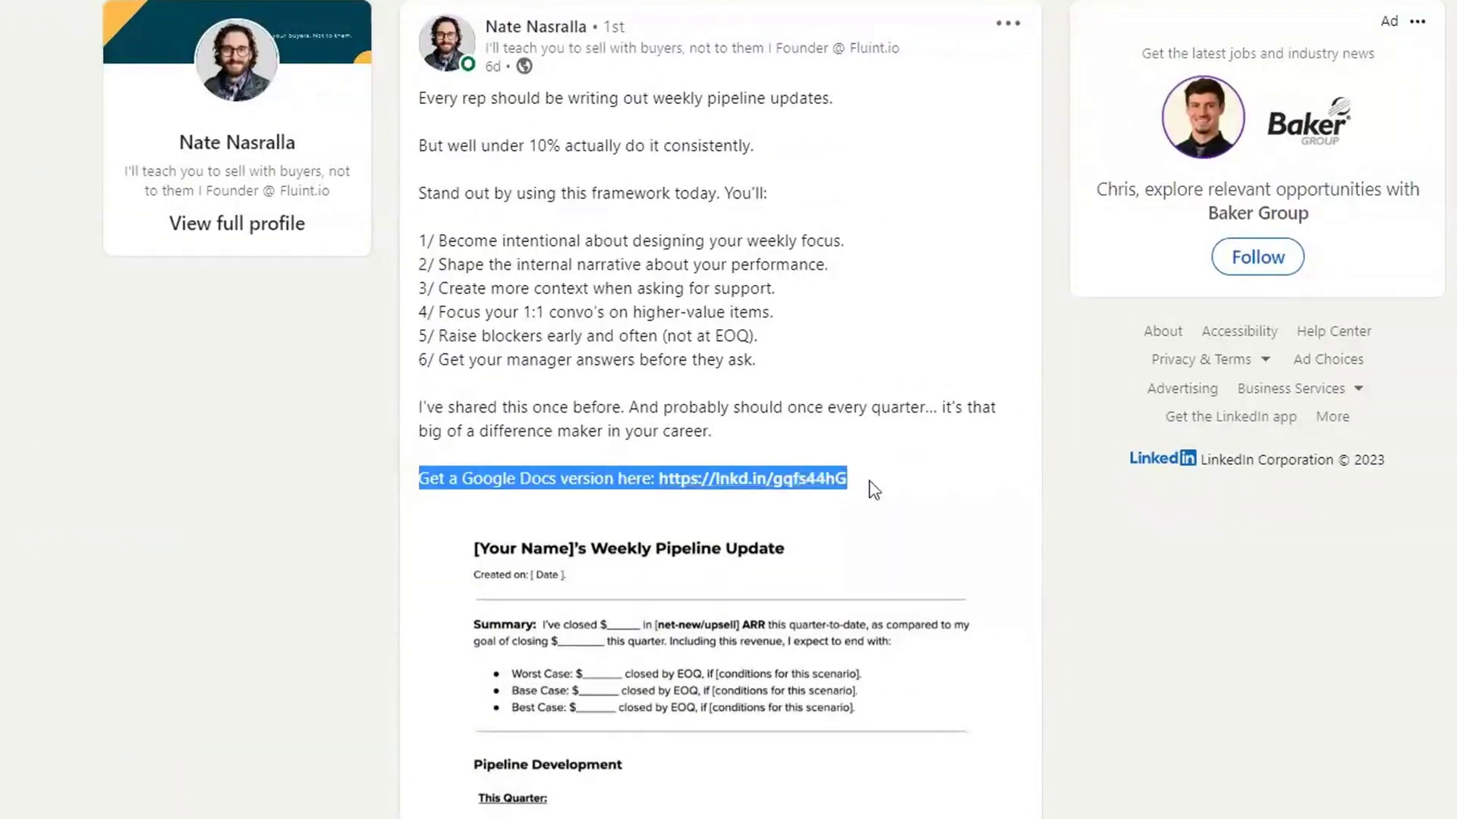
{"action": "left_click", "coordinate": [688, 413]}
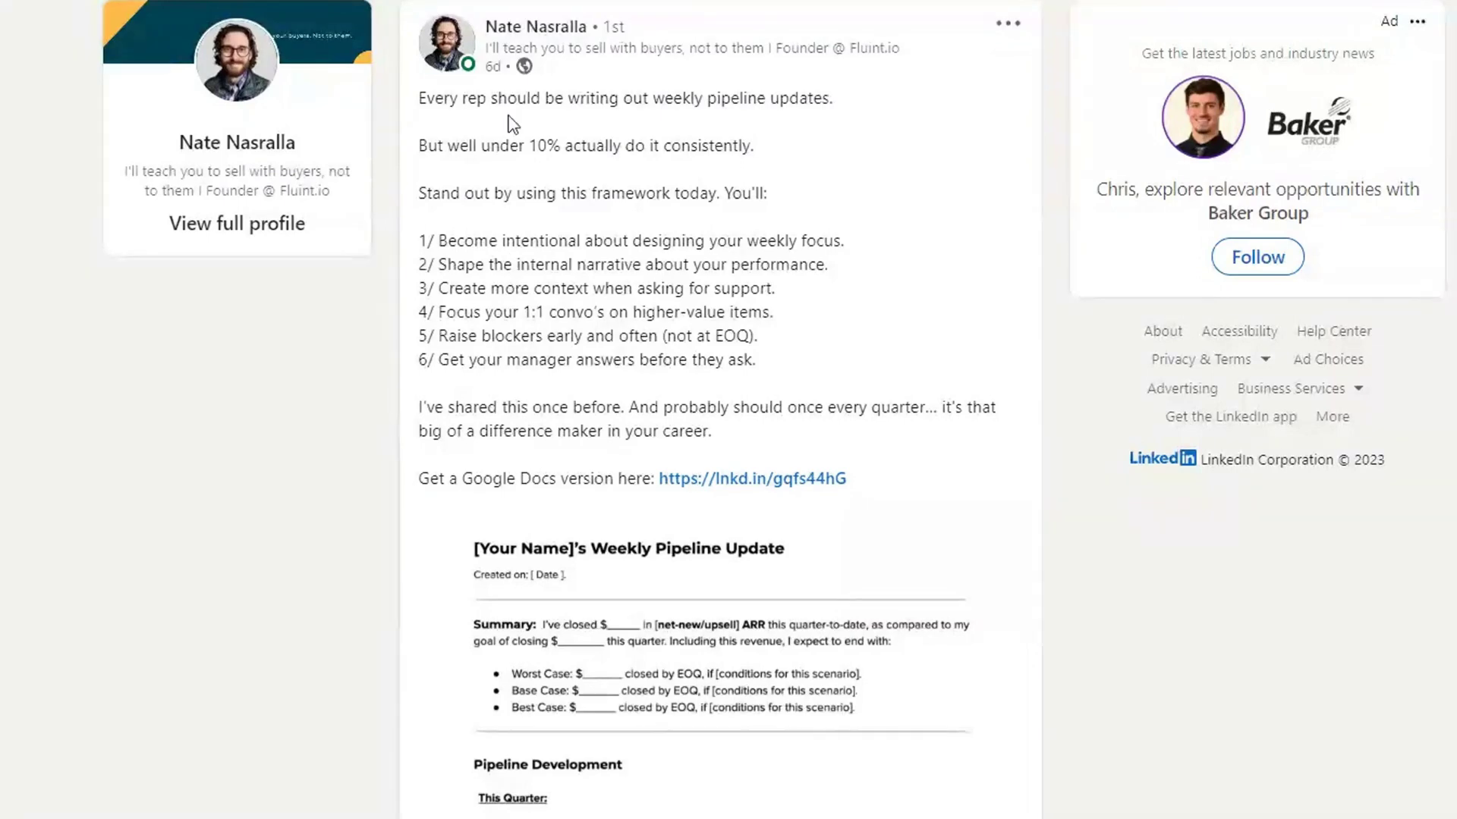
{"action": "left_click_drag", "start_coordinate": [422, 94], "coordinate": [838, 118]}
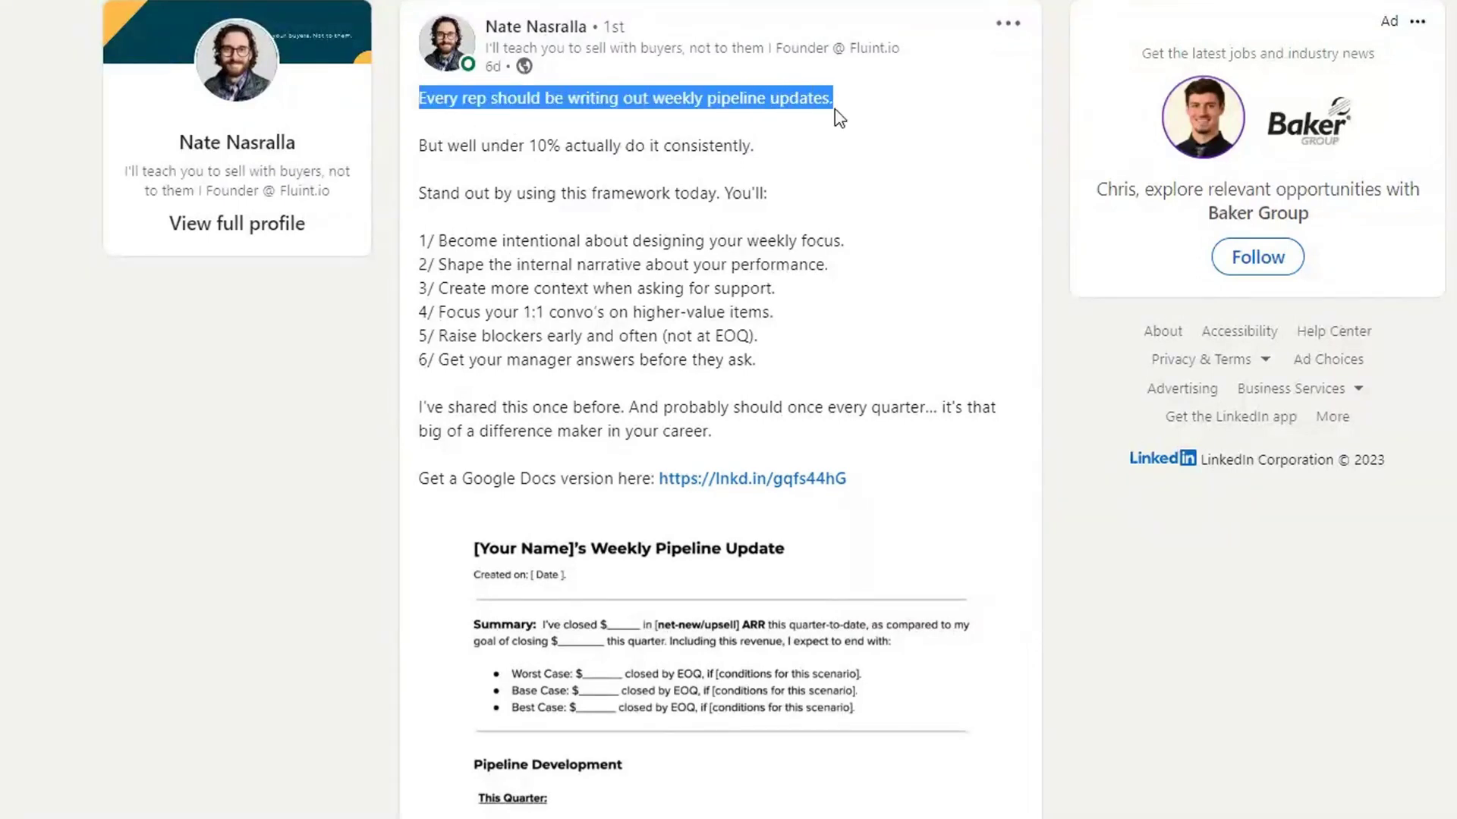
{"action": "left_click_drag", "start_coordinate": [489, 145], "coordinate": [785, 152]}
{"action": "left_click", "coordinate": [785, 152]}
{"action": "left_click_drag", "start_coordinate": [426, 192], "coordinate": [695, 193]}
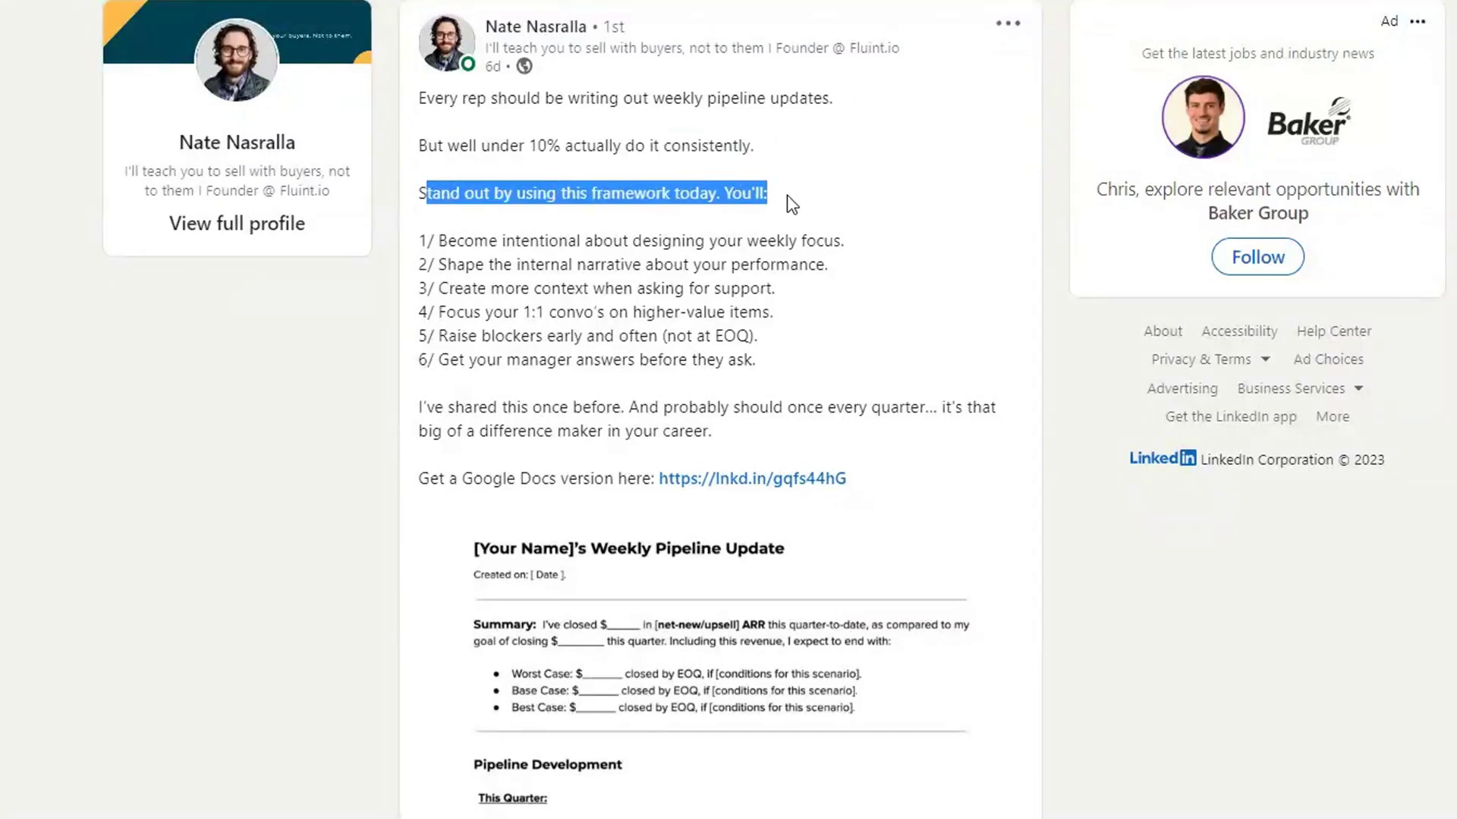
{"action": "left_click_drag", "start_coordinate": [796, 202], "coordinate": [421, 99]}
- Highlight the six-point framework list and the closing paragraph about sharing every quarter
{"action": "left_click_drag", "start_coordinate": [421, 241], "coordinate": [813, 382]}
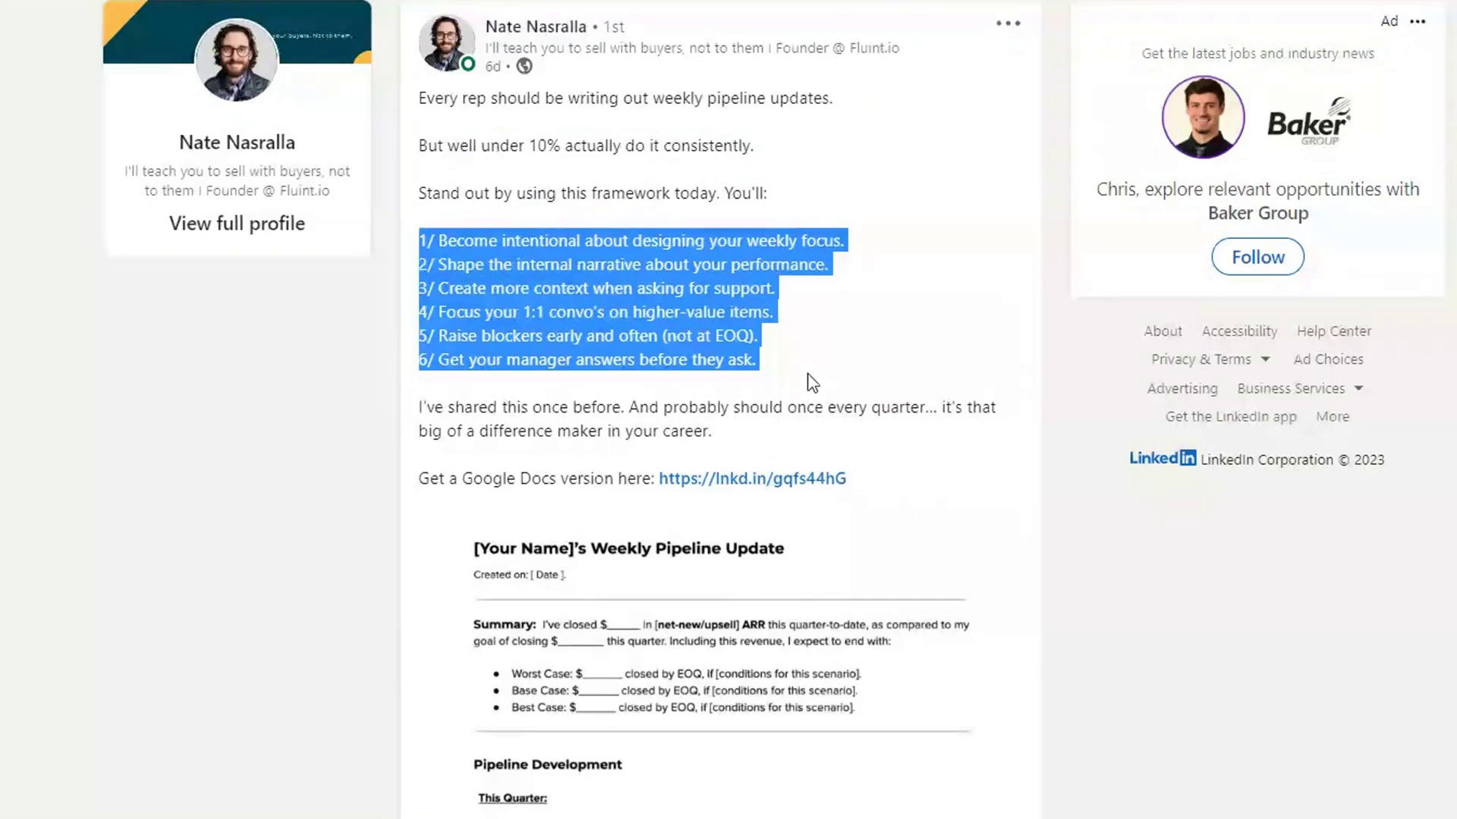
{"action": "left_click_drag", "start_coordinate": [738, 443], "coordinate": [422, 405]}
{"action": "double_click", "coordinate": [613, 430]}
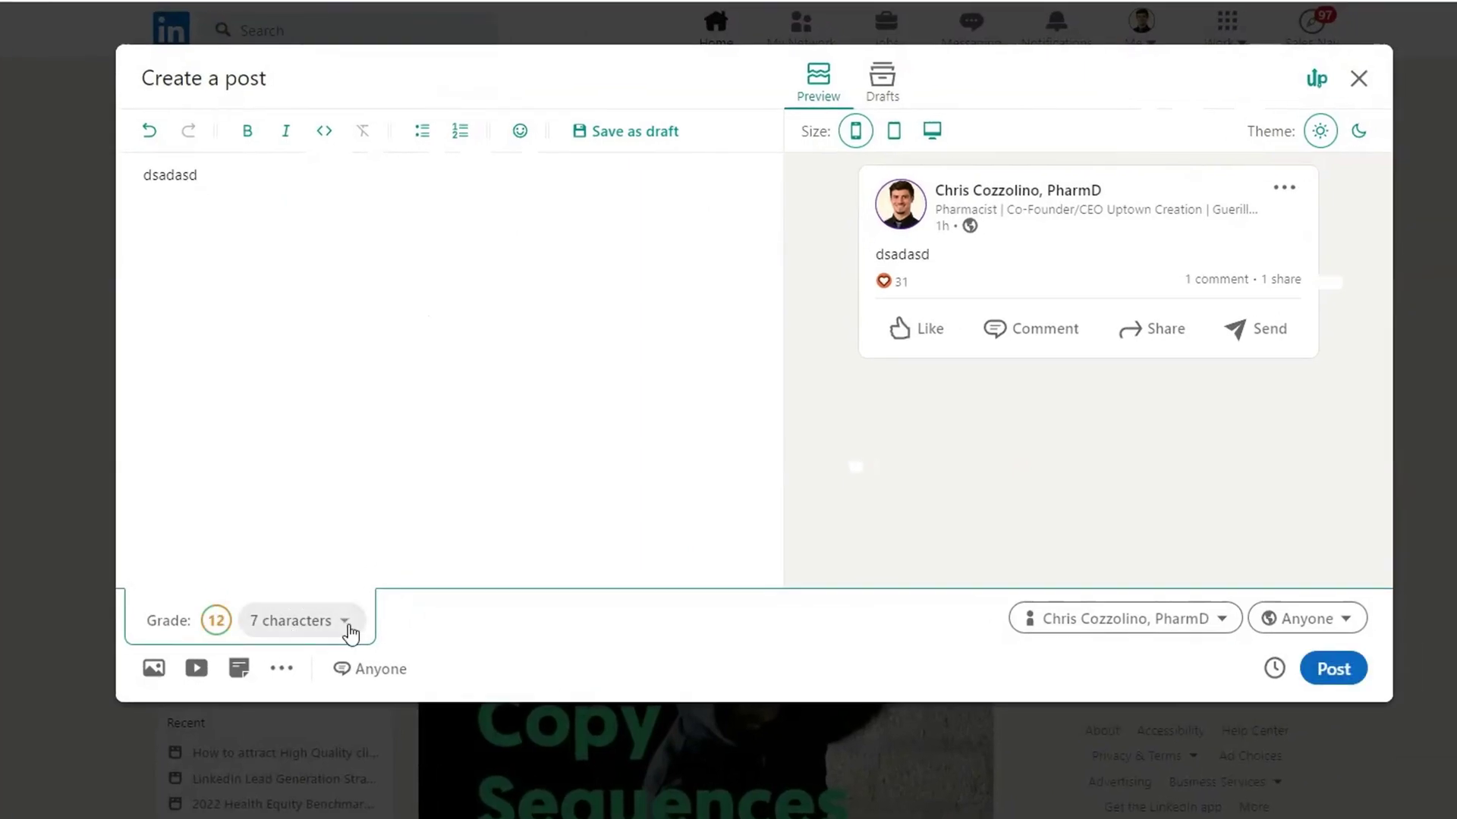
- Show the draft's character statistics and delete the placeholder text 'dsadasd'
{"action": "left_click", "coordinate": [343, 623]}
{"action": "left_click_drag", "start_coordinate": [250, 182], "coordinate": [126, 170]}
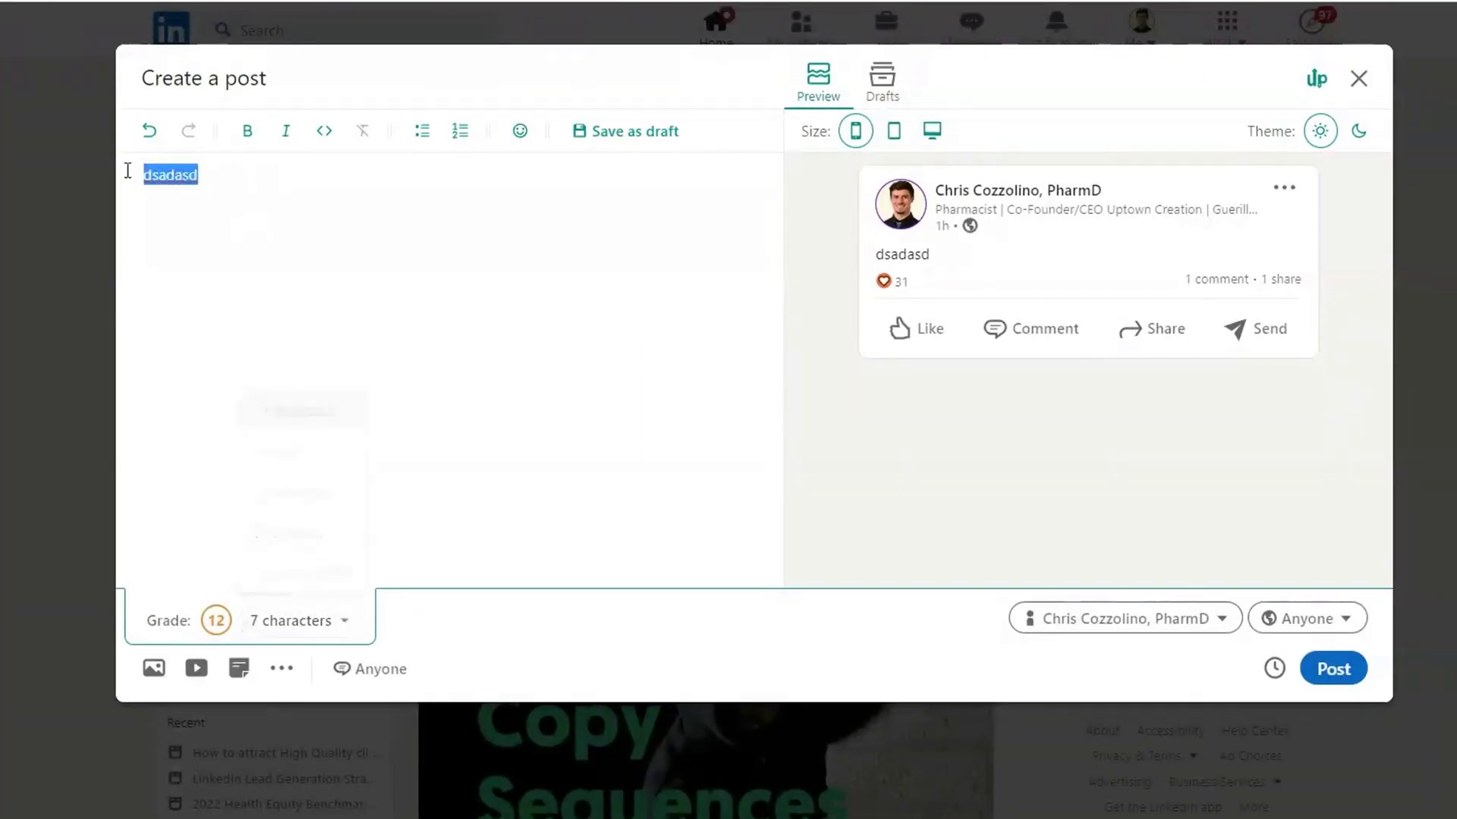
{"action": "key", "text": "BackSpace"}
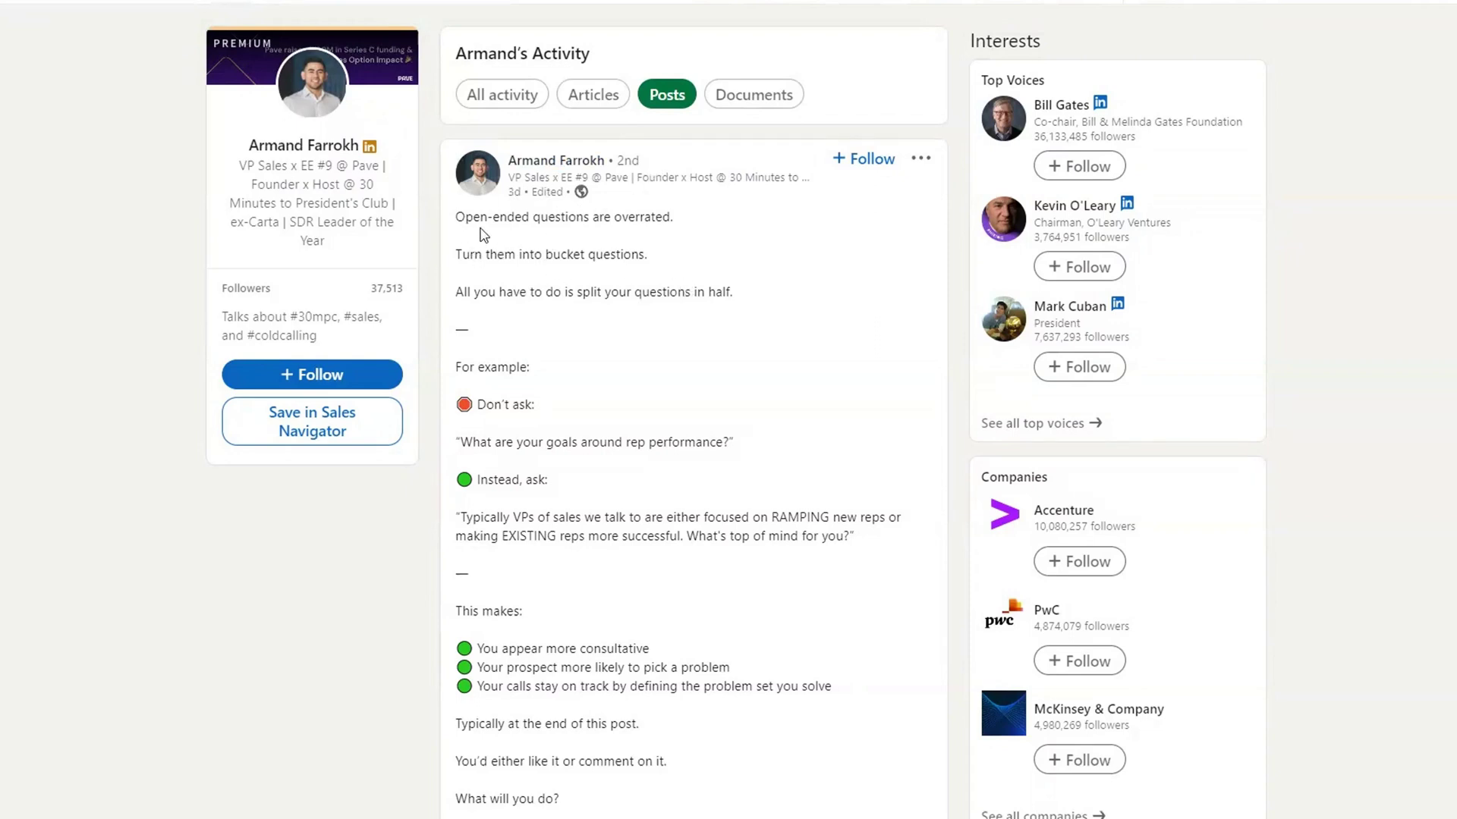
- Highlight the open-ended questions post's hook, split-questions line and its 'Don't ask' / 'Instead, ask:' examples
{"action": "left_click_drag", "start_coordinate": [457, 219], "coordinate": [643, 262]}
{"action": "left_click", "coordinate": [643, 262]}
{"action": "left_click_drag", "start_coordinate": [464, 293], "coordinate": [701, 295]}
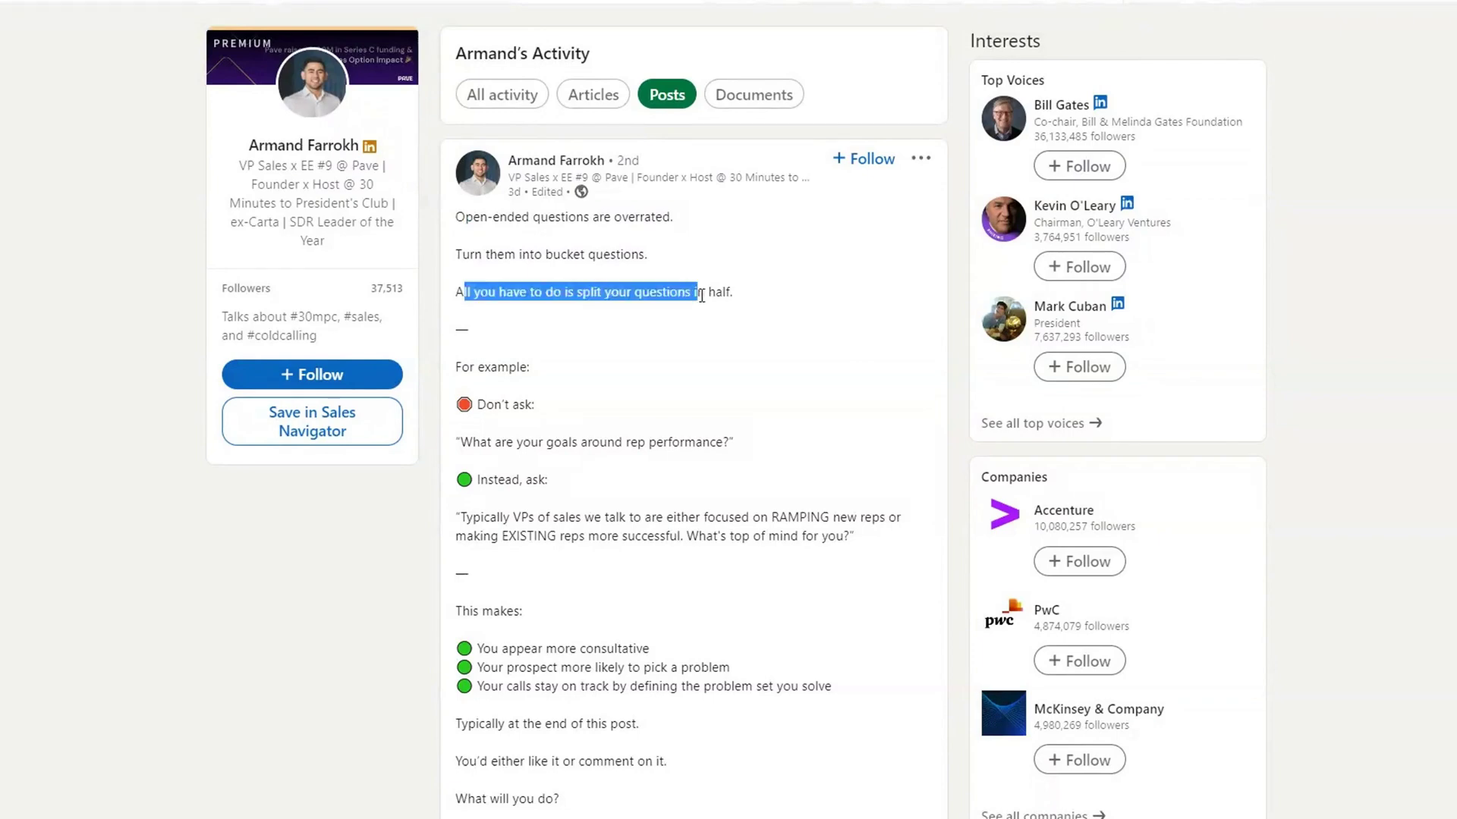
{"action": "left_click", "coordinate": [739, 302]}
{"action": "scroll", "coordinate": [578, 396], "scroll_direction": "down", "scroll_amount": 2}
{"action": "left_click_drag", "start_coordinate": [457, 196], "coordinate": [641, 220]}
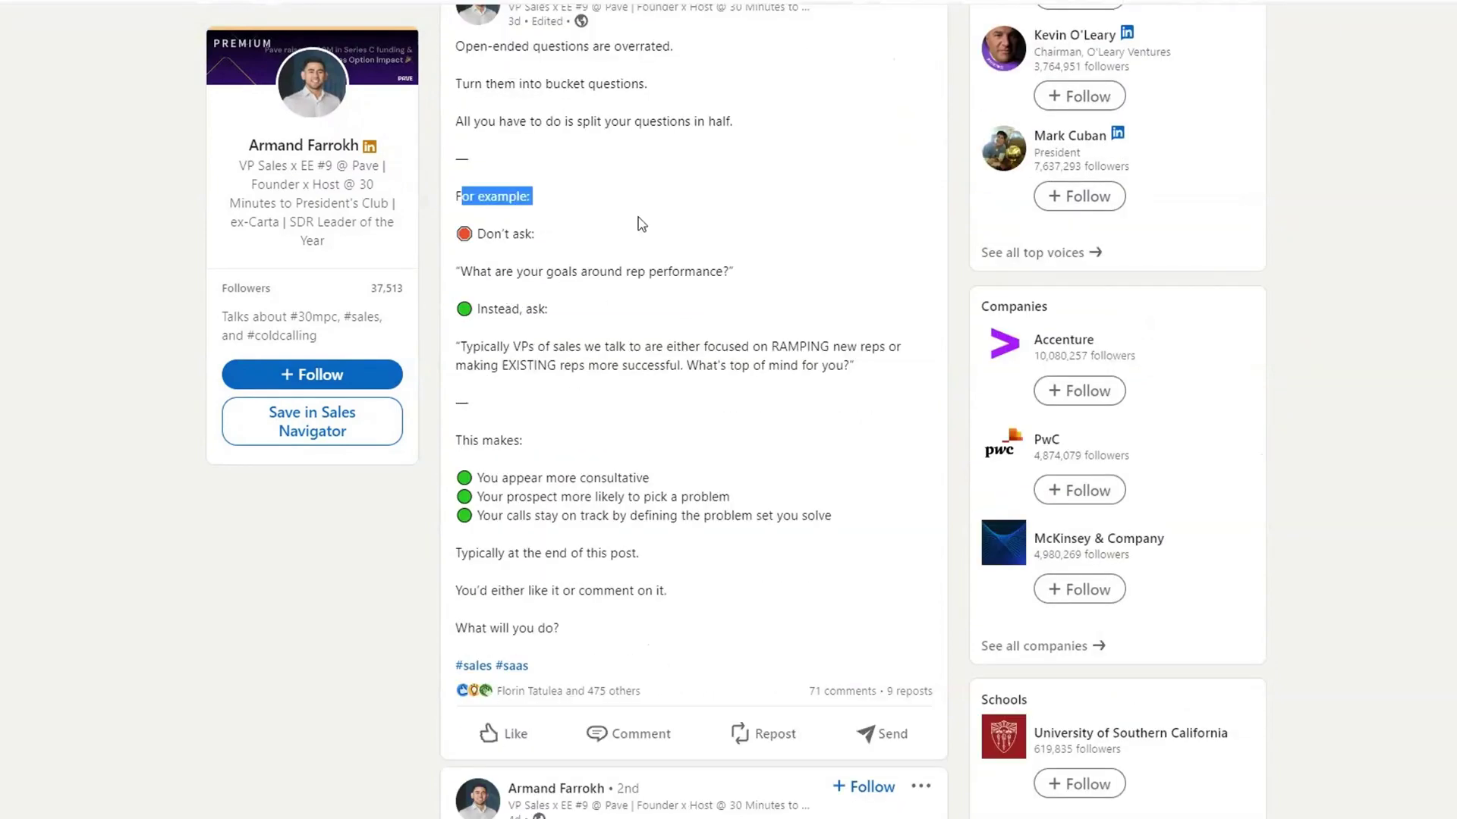
{"action": "left_click", "coordinate": [507, 261]}
{"action": "left_click_drag", "start_coordinate": [475, 234], "coordinate": [711, 271]}
{"action": "left_click", "coordinate": [712, 271]}
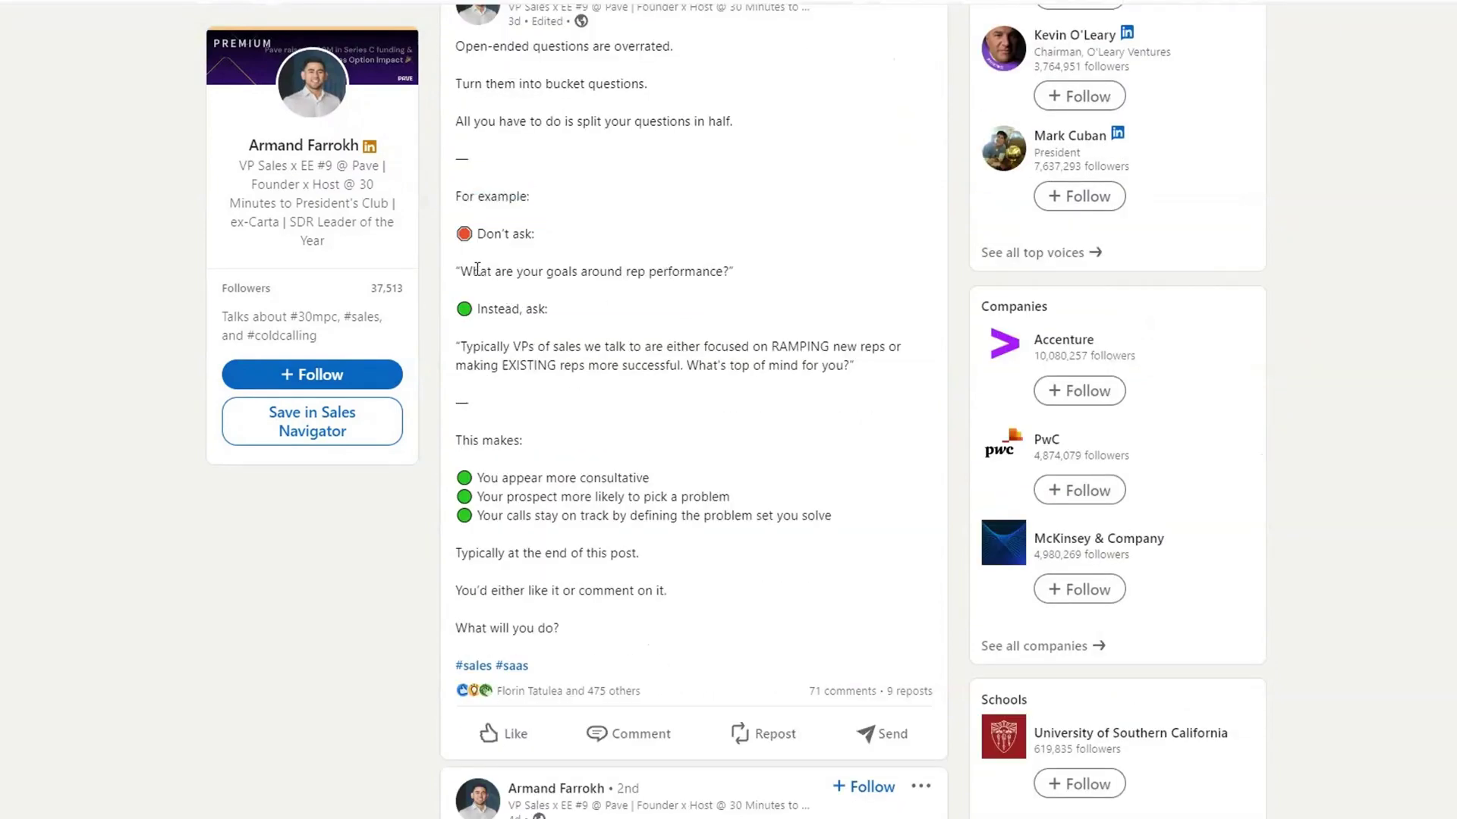
{"action": "left_click_drag", "start_coordinate": [477, 309], "coordinate": [724, 328]}
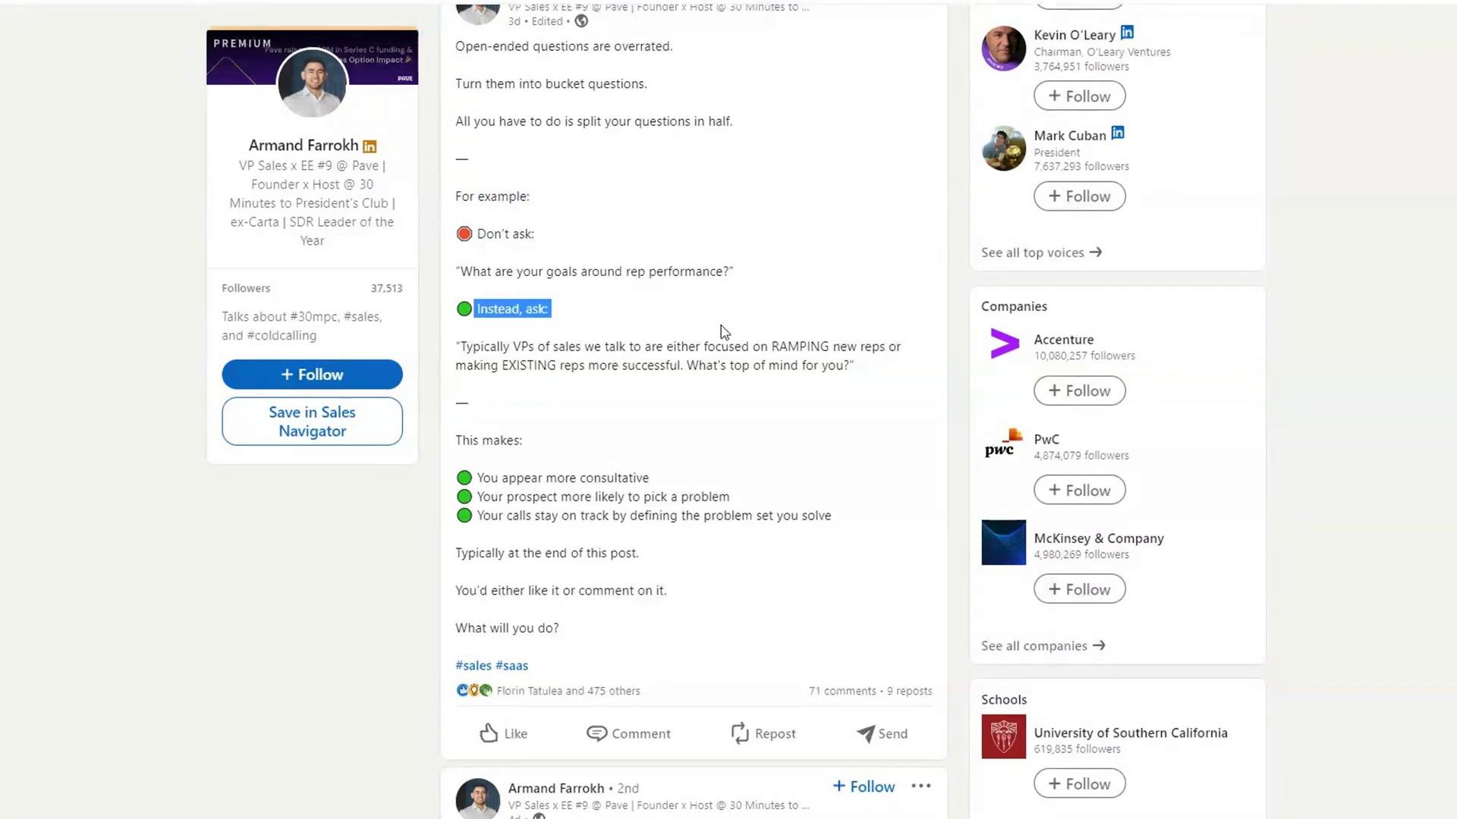
{"action": "left_click", "coordinate": [725, 328]}
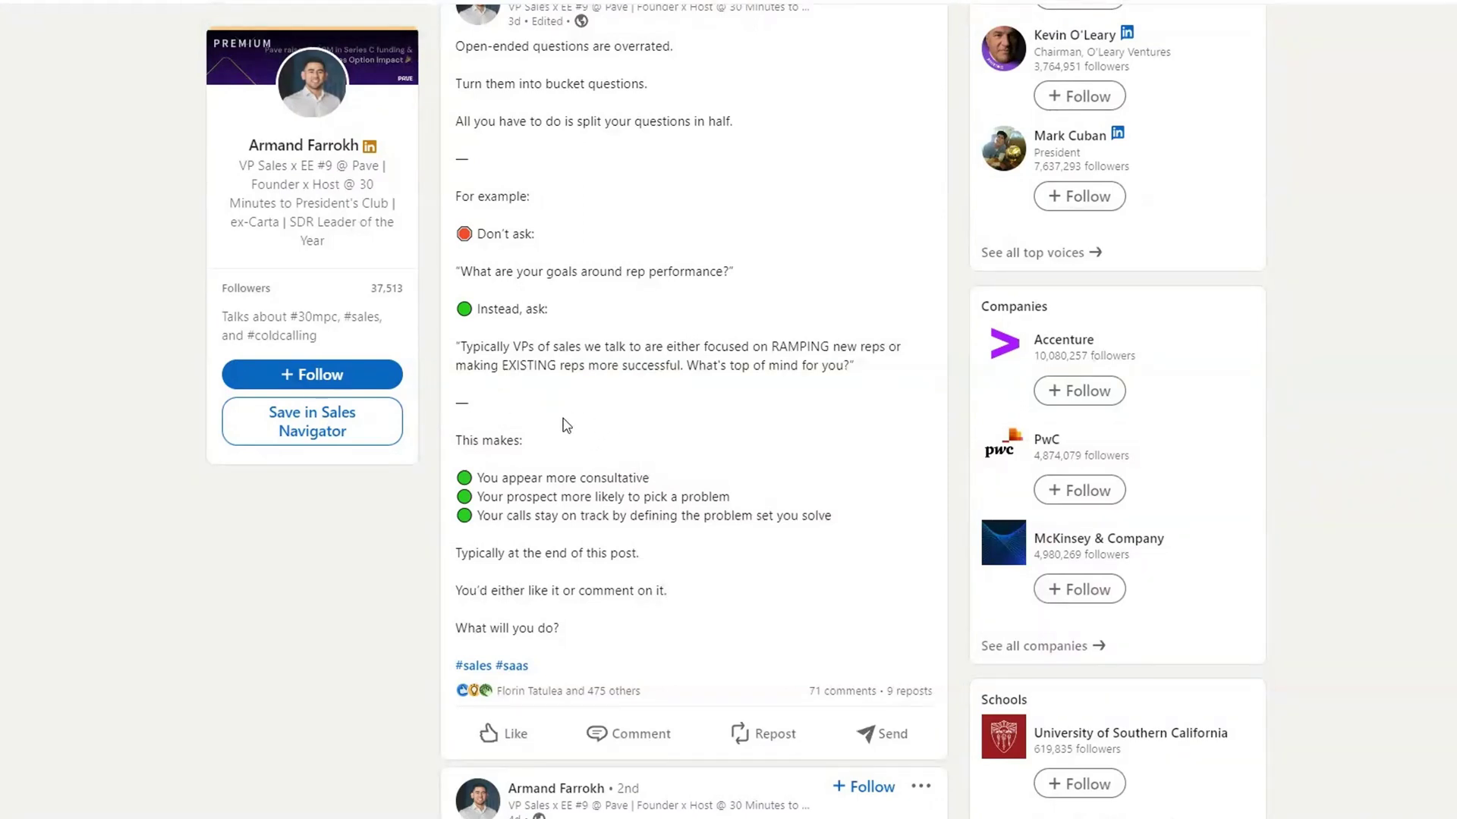
- Highlight the closing question lines of the open-ended questions post
{"action": "scroll", "coordinate": [645, 532], "scroll_direction": "down", "scroll_amount": 3}
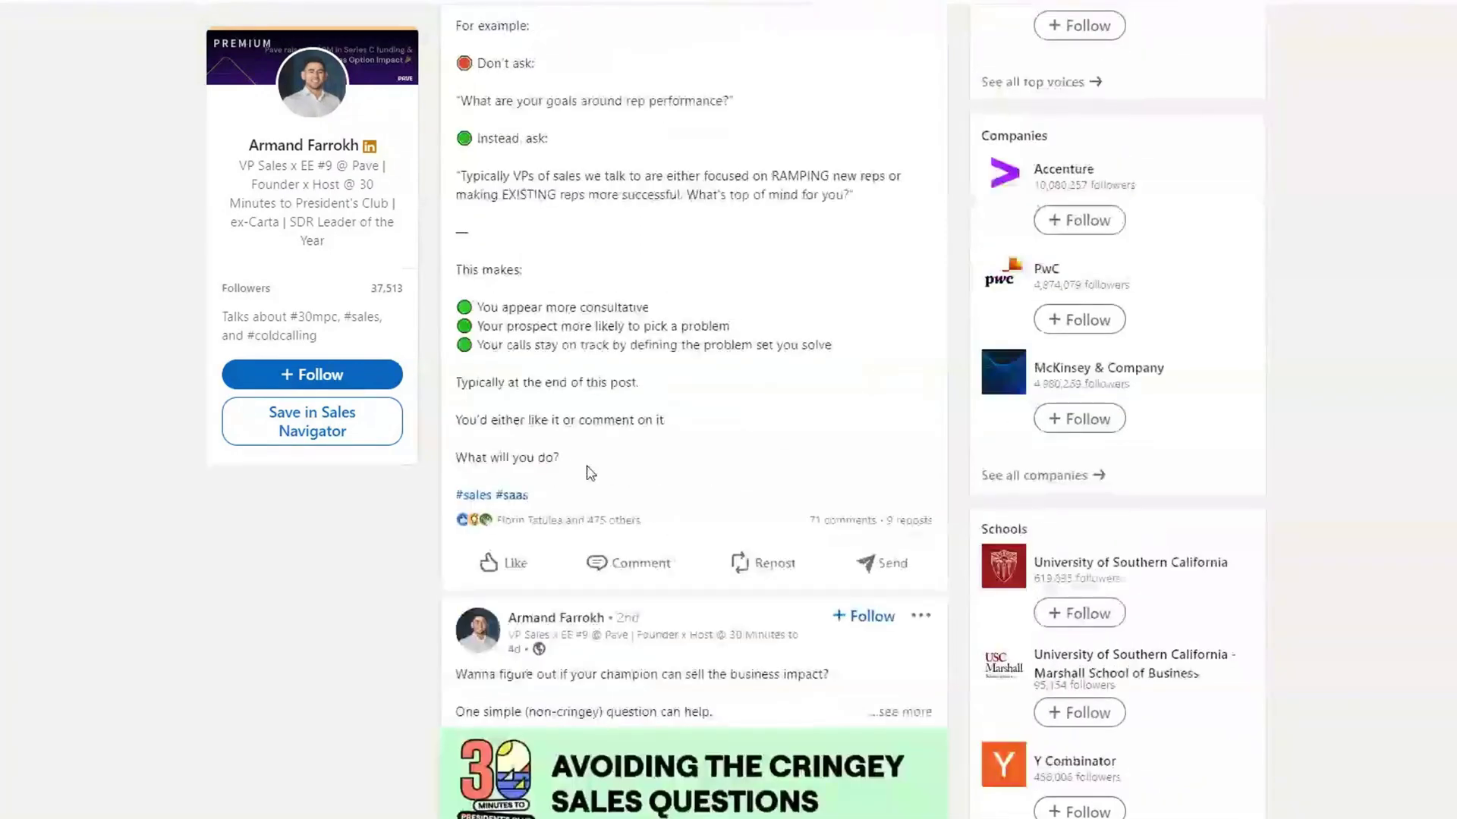
{"action": "left_click_drag", "start_coordinate": [589, 468], "coordinate": [457, 468]}
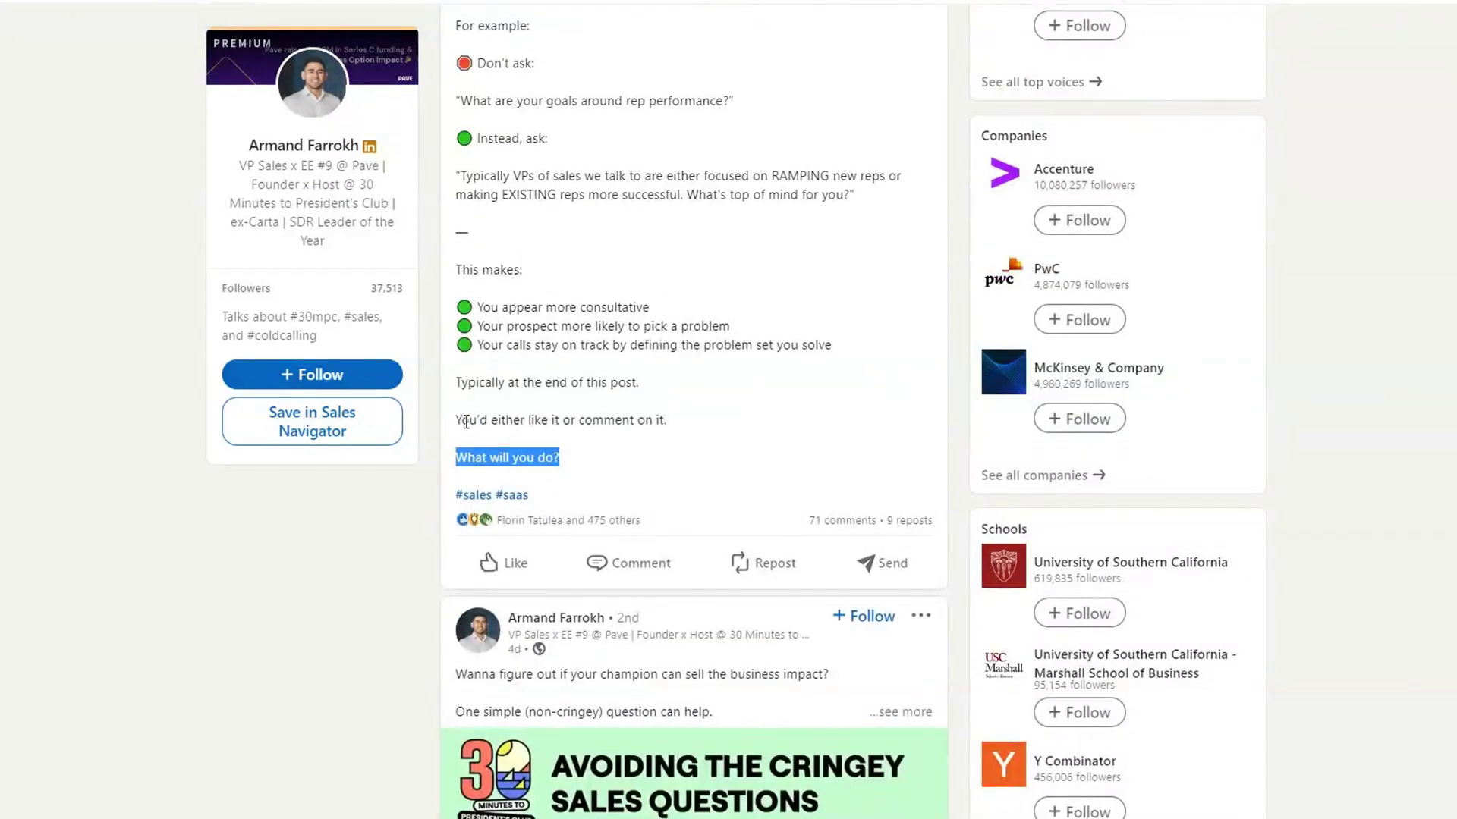
{"action": "left_click_drag", "start_coordinate": [458, 422], "coordinate": [672, 422]}
{"action": "left_click", "coordinate": [671, 422]}
{"action": "scroll", "coordinate": [708, 349], "scroll_direction": "down", "scroll_amount": 1}
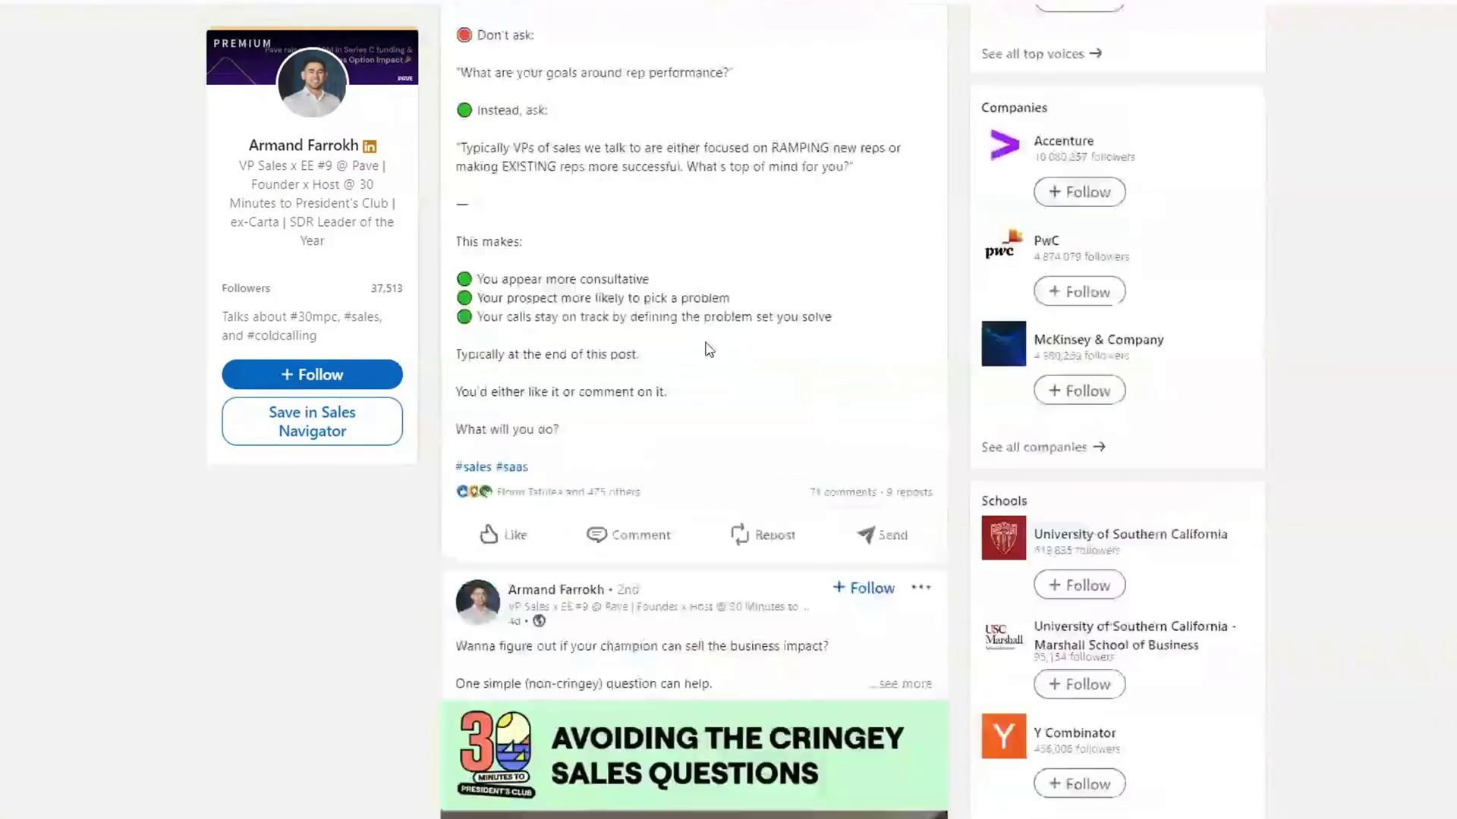
{"action": "scroll", "coordinate": [751, 342], "scroll_direction": "up", "scroll_amount": 4}
{"action": "scroll", "coordinate": [759, 470], "scroll_direction": "down", "scroll_amount": 15}
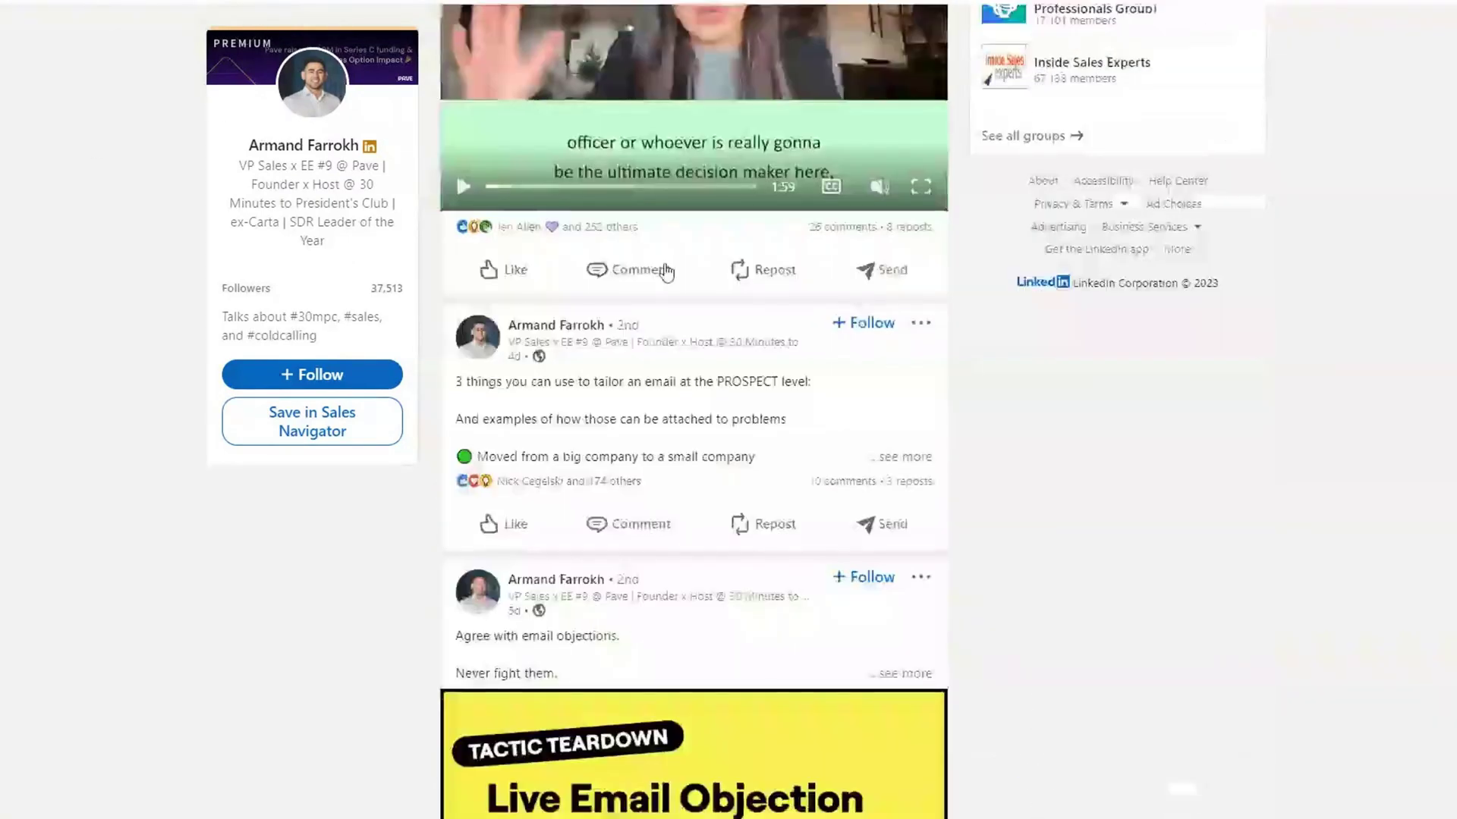
- Expand the next post and mark its first three lines and closing call-to-action
{"action": "left_click_drag", "start_coordinate": [457, 381], "coordinate": [769, 472]}
{"action": "left_click", "coordinate": [1093, 497]}
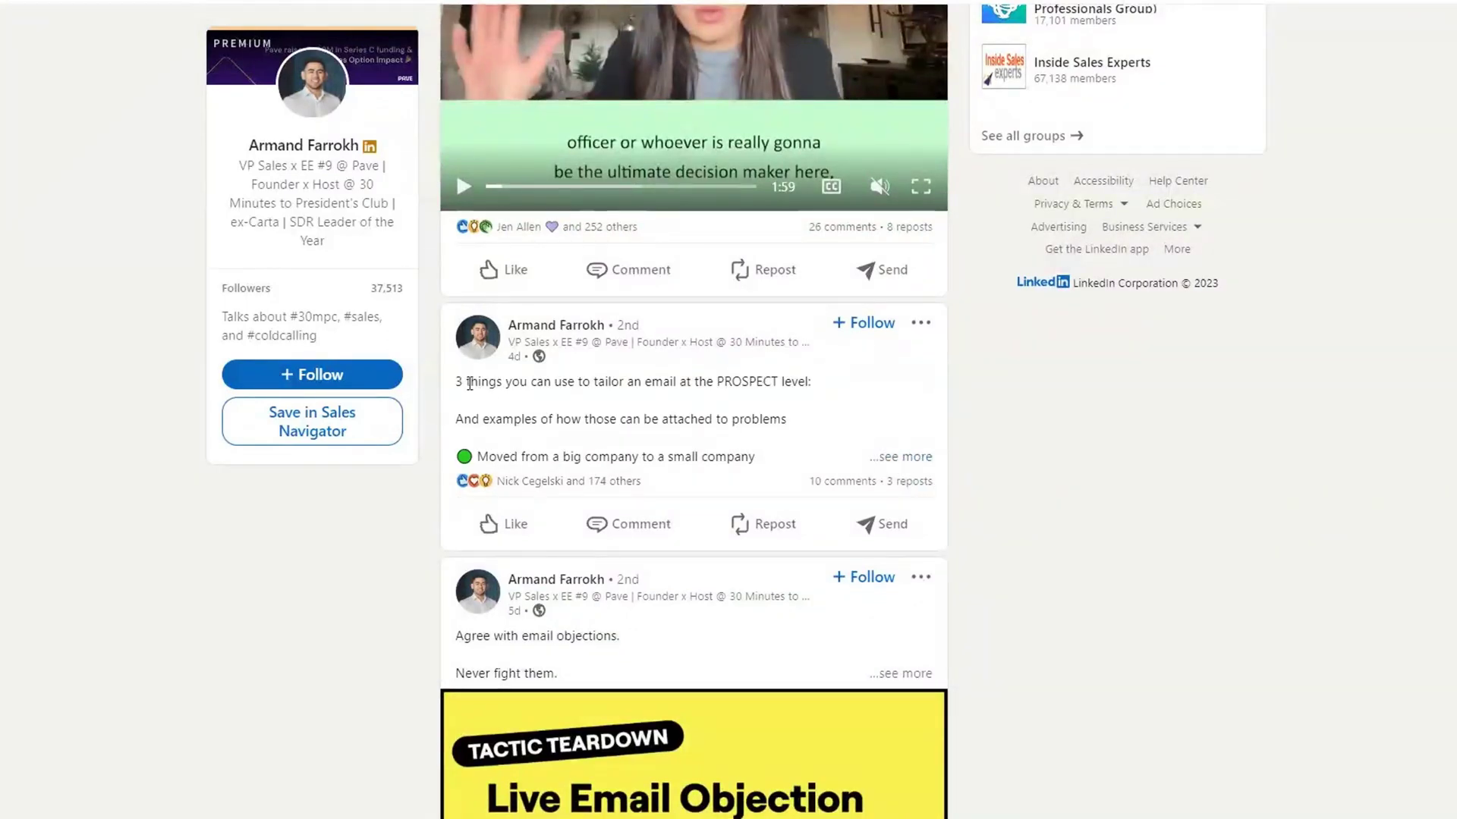
{"action": "left_click_drag", "start_coordinate": [456, 381], "coordinate": [781, 465]}
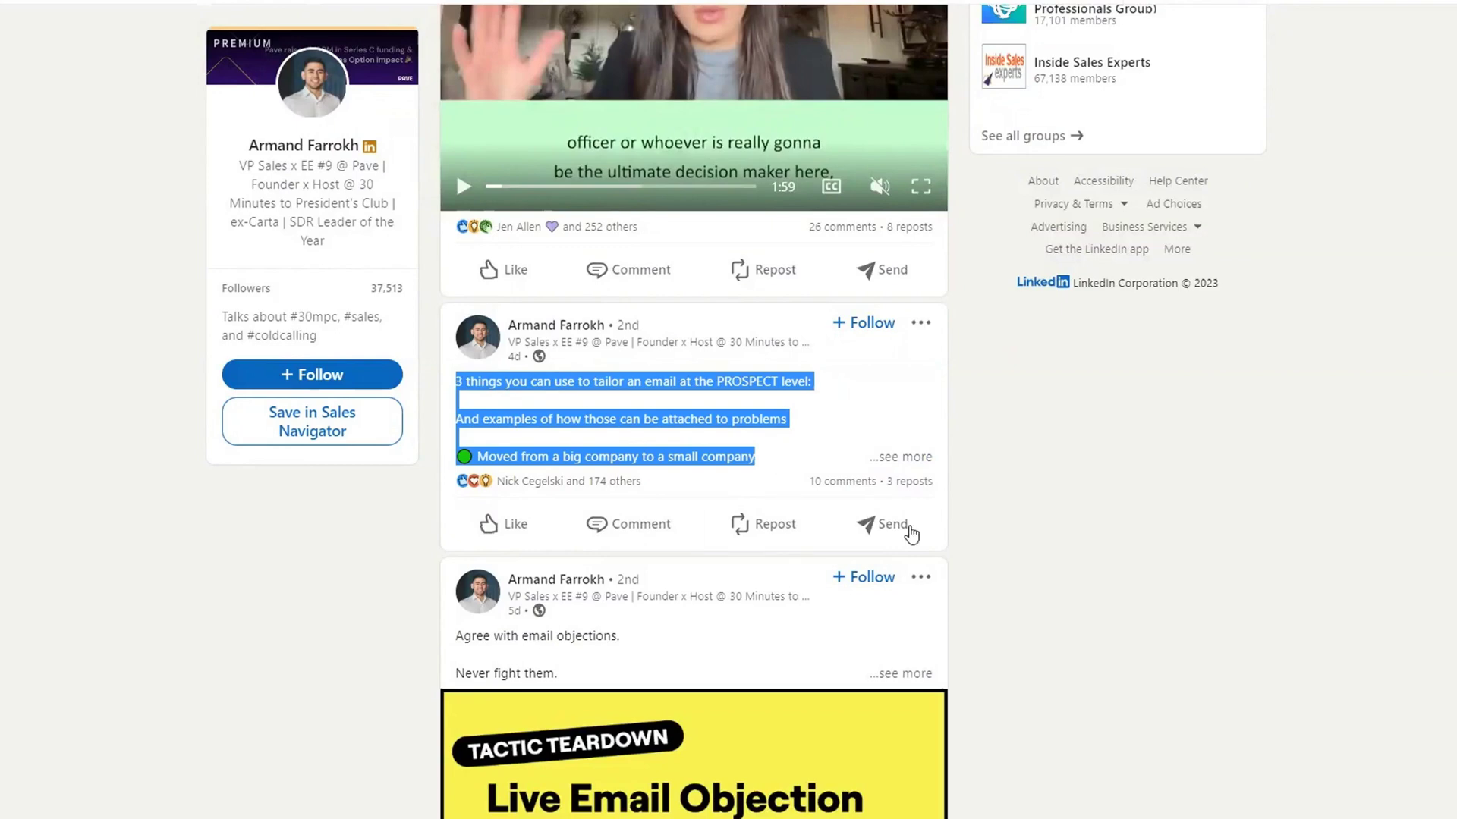
{"action": "left_click", "coordinate": [911, 457]}
{"action": "left_click_drag", "start_coordinate": [483, 445], "coordinate": [773, 777]}
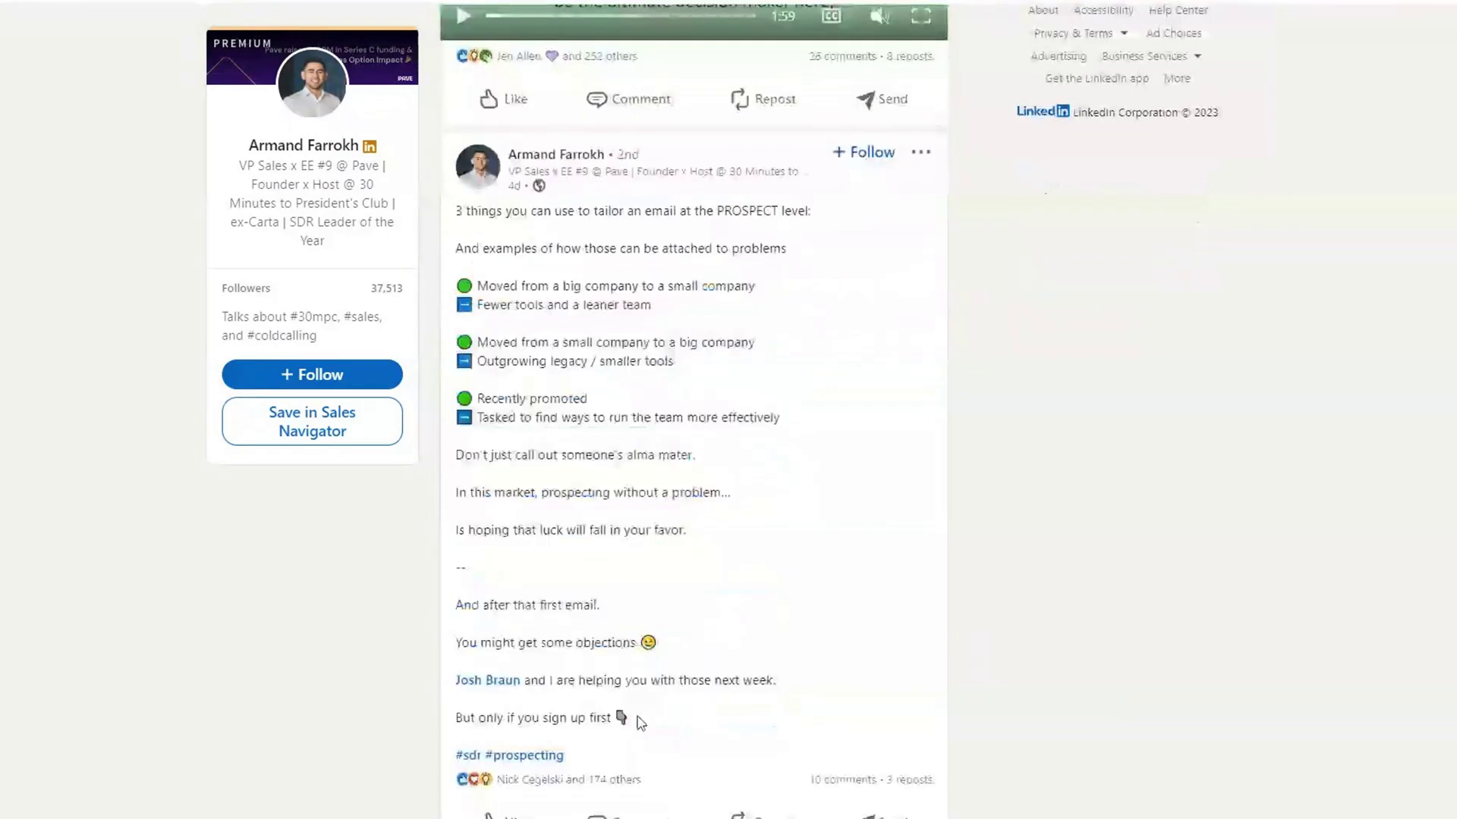
{"action": "left_click_drag", "start_coordinate": [637, 719], "coordinate": [525, 631]}
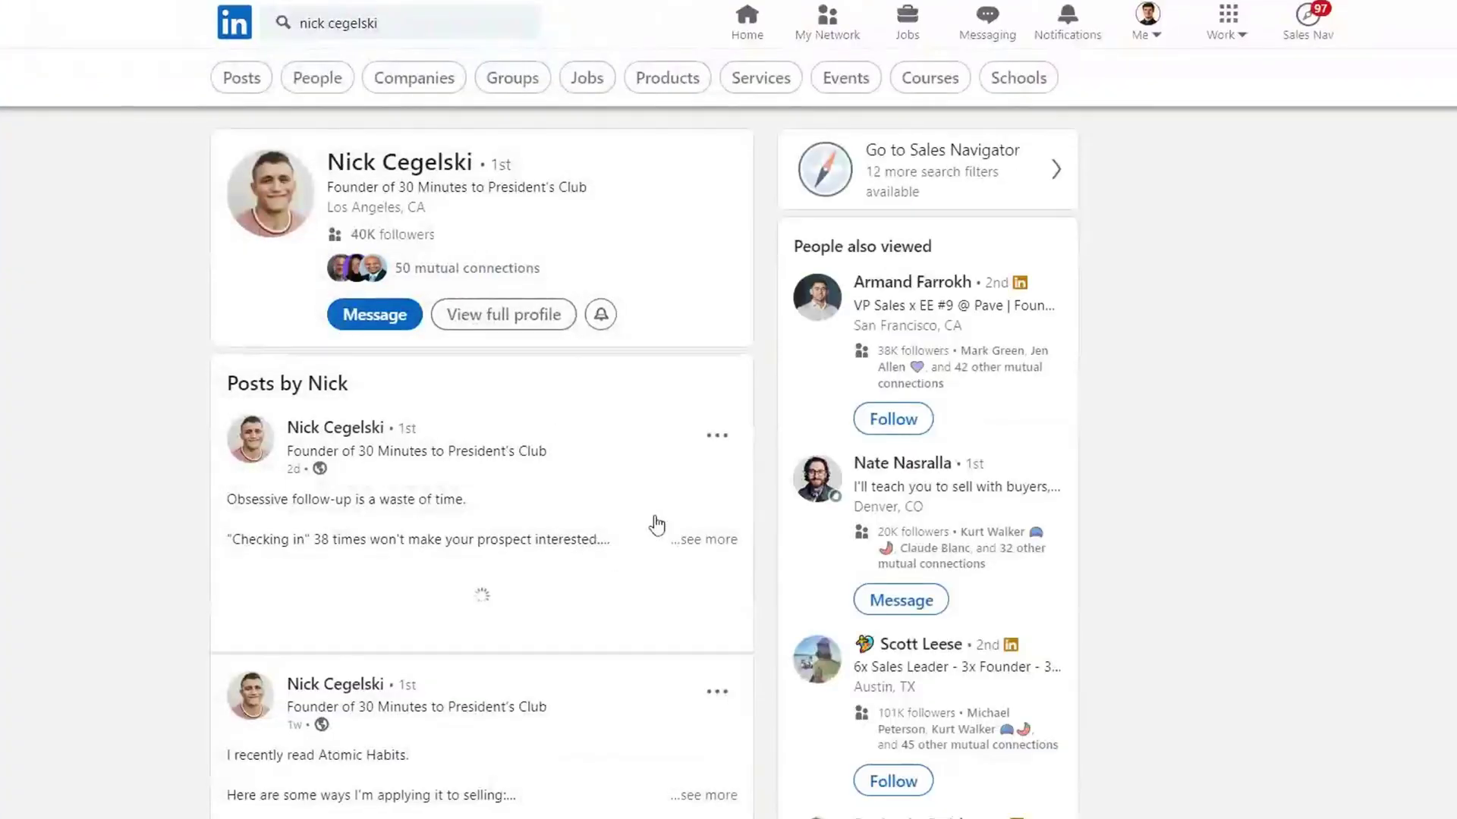
- Expand the 'Obsessive follow-up is a waste of time' post and scroll through its full text
{"action": "left_click", "coordinate": [703, 540]}
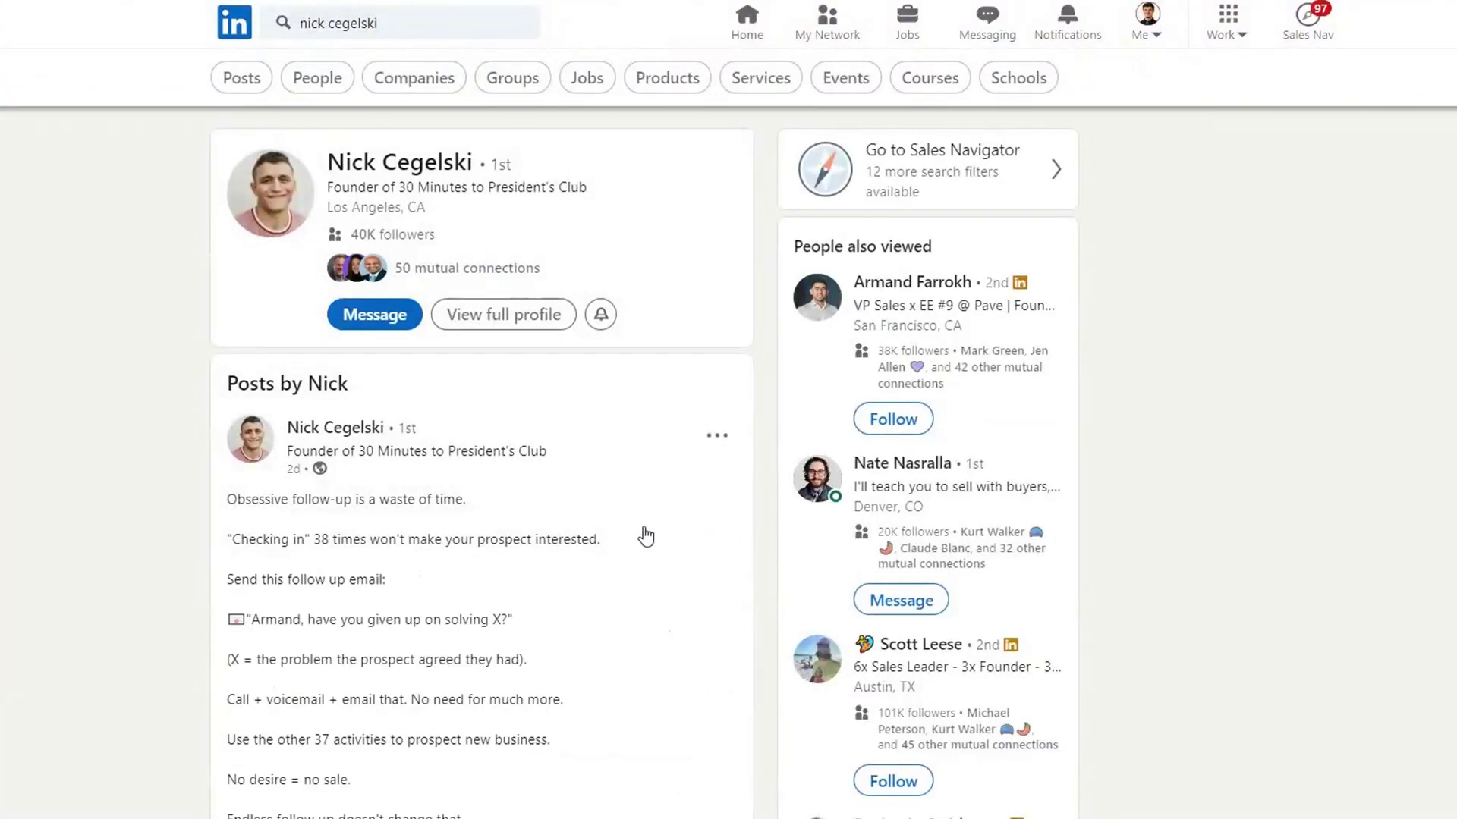
{"action": "scroll", "coordinate": [644, 536], "scroll_direction": "down", "scroll_amount": 2}
{"action": "scroll", "coordinate": [565, 518], "scroll_direction": "down", "scroll_amount": 6}
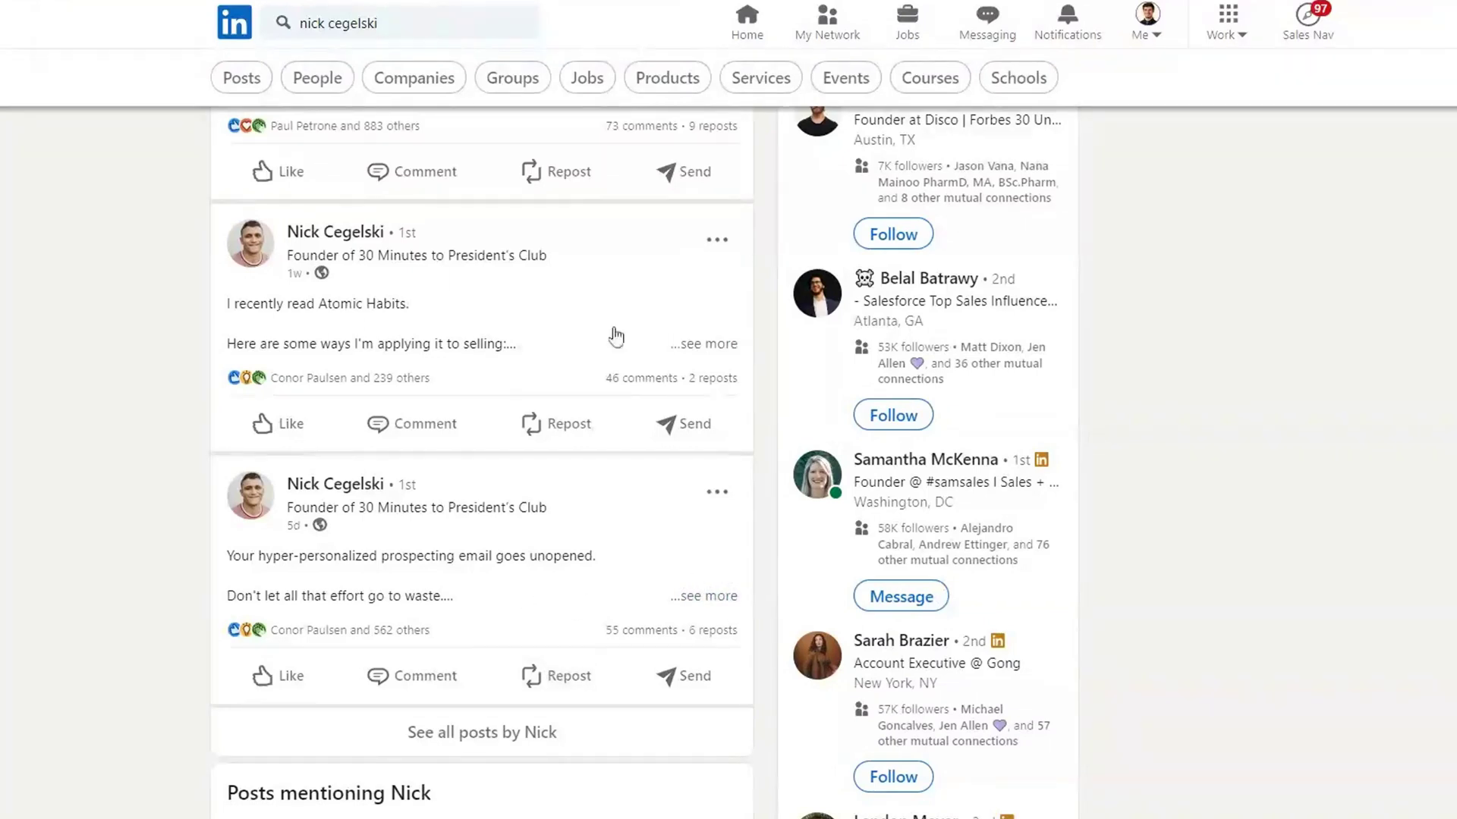
{"action": "scroll", "coordinate": [448, 454], "scroll_direction": "up", "scroll_amount": 4}
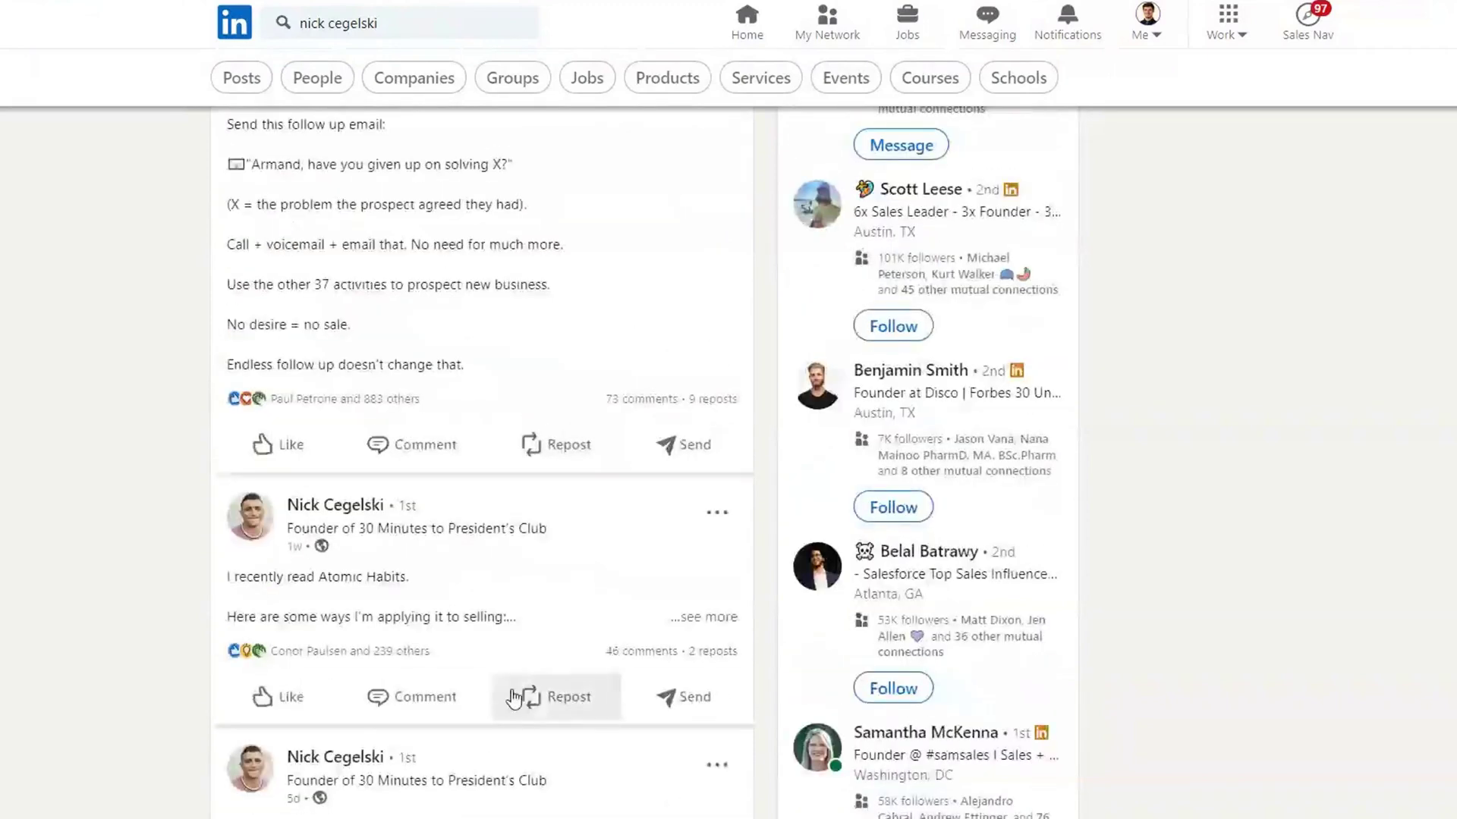
{"action": "scroll", "coordinate": [489, 660], "scroll_direction": "up", "scroll_amount": 3}
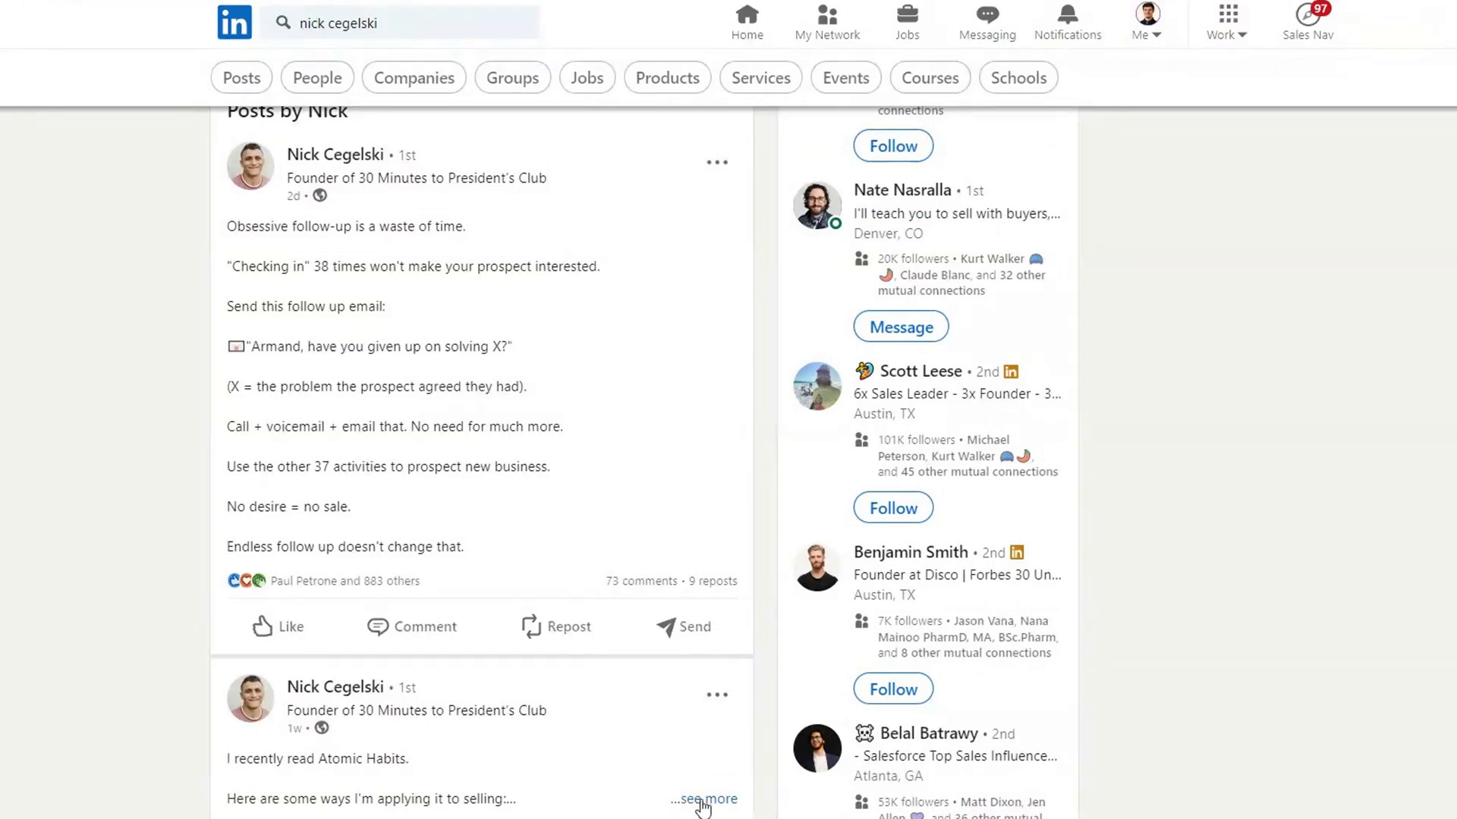
- Highlight the Atomic Habits post's first tip heading, its four paragraphs, and closing question
{"action": "scroll", "coordinate": [637, 711], "scroll_direction": "down", "scroll_amount": 7}
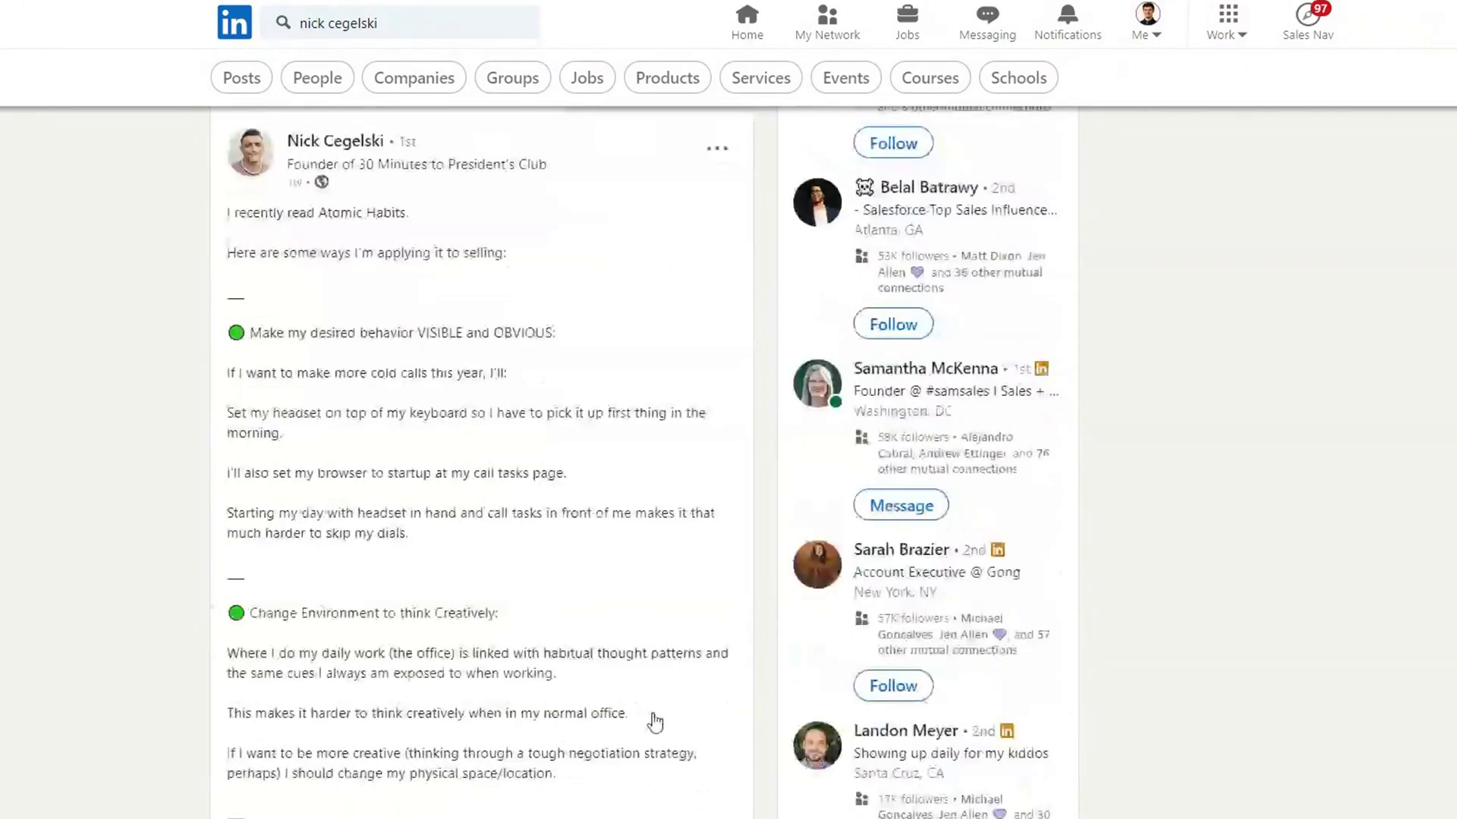
{"action": "mouse_move", "coordinate": [282, 335]}
{"action": "left_mouse_down"}
{"action": "mouse_move", "coordinate": [616, 355]}
{"action": "mouse_move", "coordinate": [275, 335]}
{"action": "left_mouse_up"}
{"action": "left_click", "coordinate": [336, 334]}
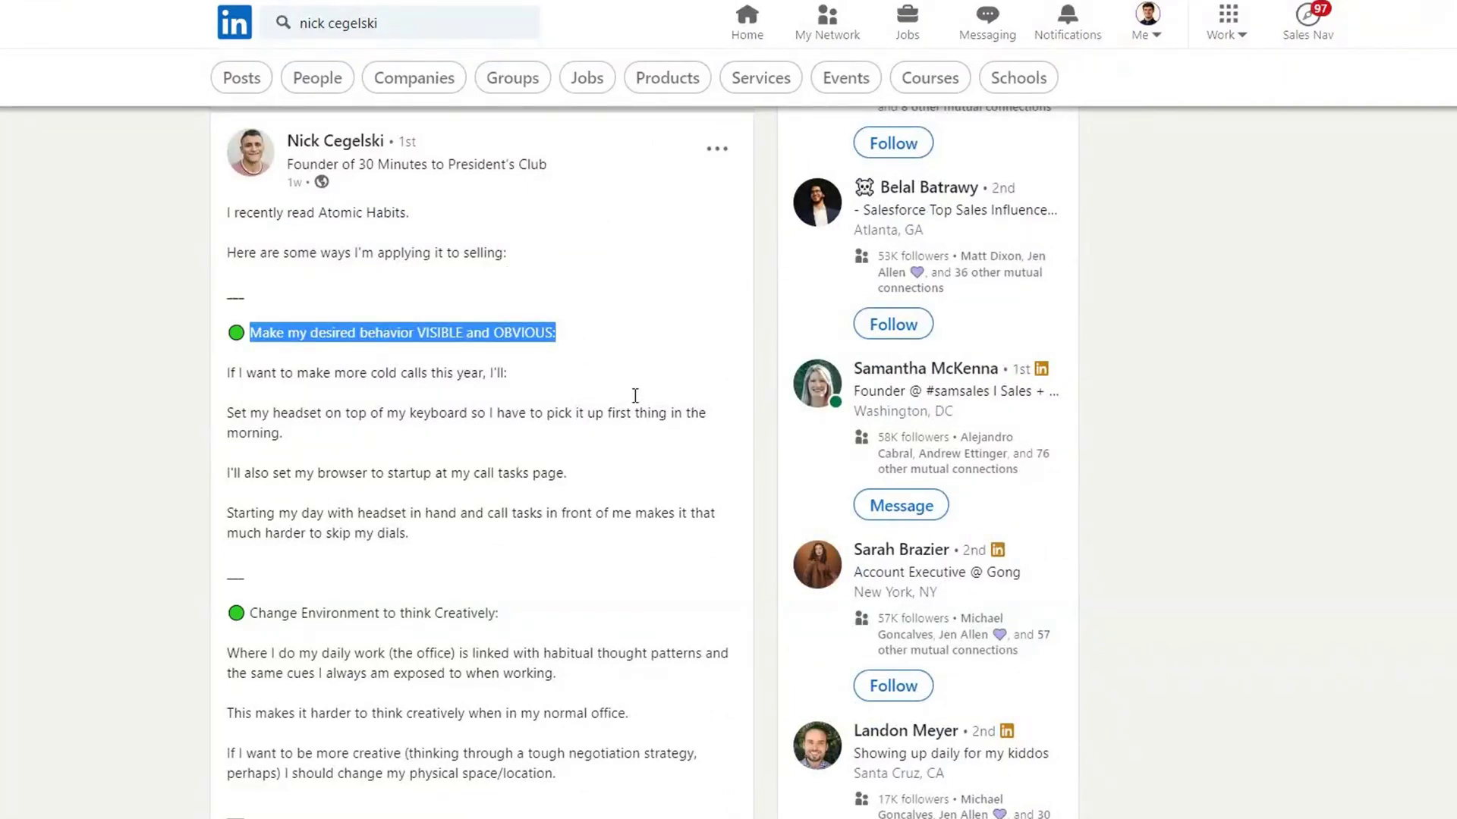
{"action": "left_click_drag", "start_coordinate": [228, 372], "coordinate": [530, 540]}
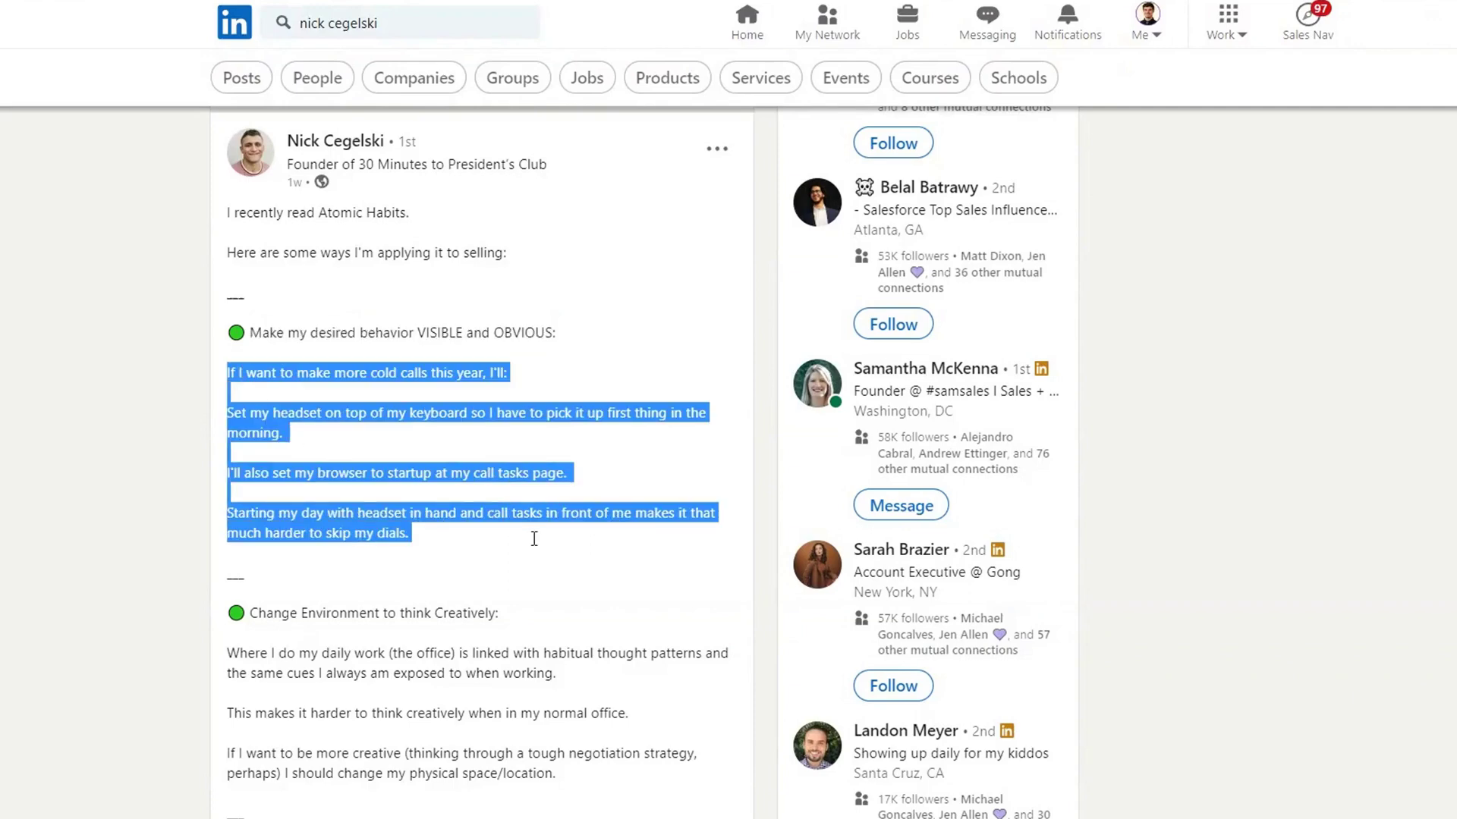
{"action": "left_click", "coordinate": [534, 539]}
{"action": "scroll", "coordinate": [302, 614], "scroll_direction": "down", "scroll_amount": 9}
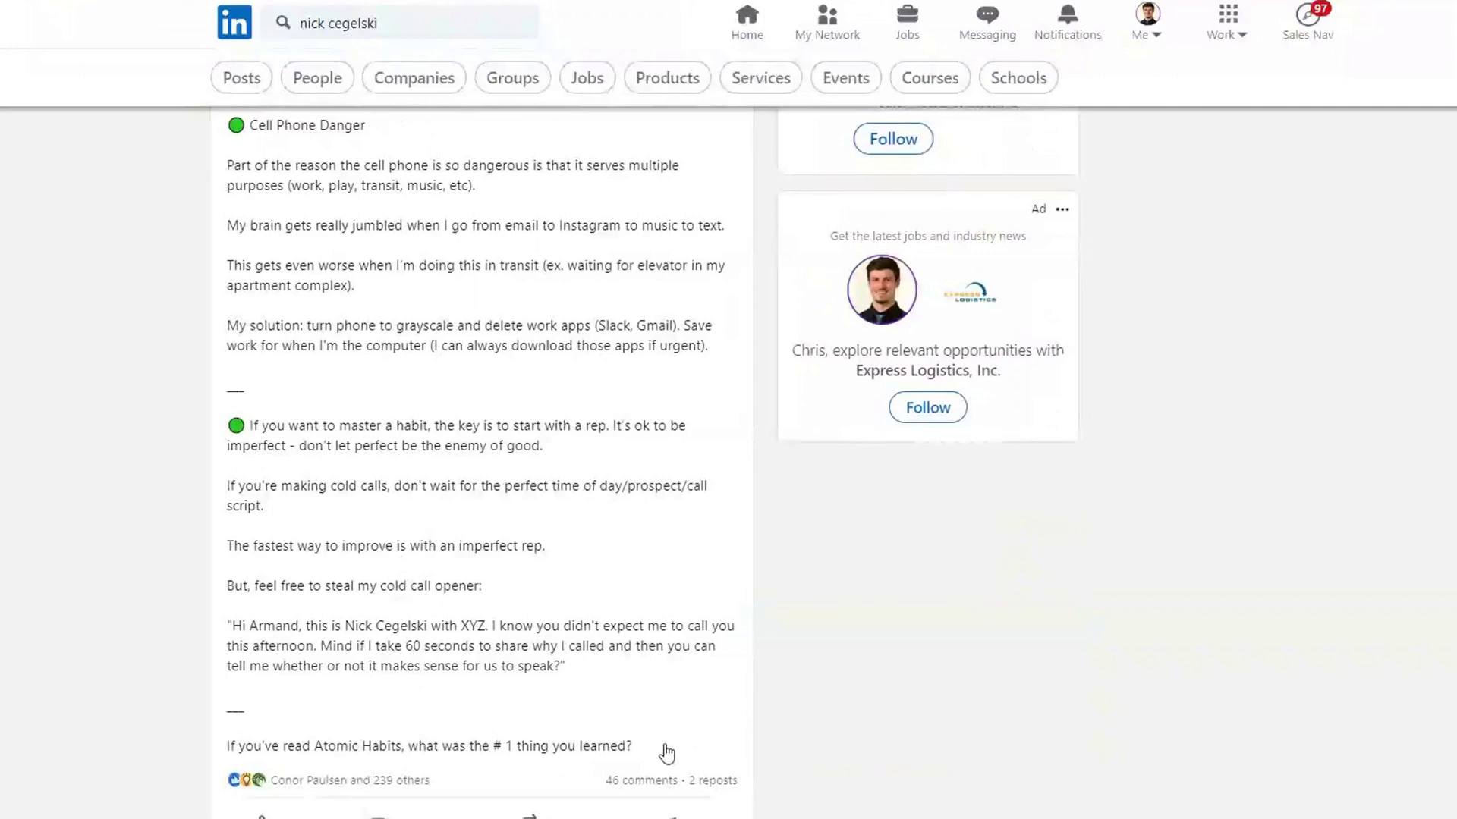
{"action": "left_click_drag", "start_coordinate": [666, 754], "coordinate": [601, 744]}
- Expand the prospecting-email post and highlight its closing paragraph, opening hook lines, and 'Try this:' line
{"action": "scroll", "coordinate": [486, 652], "scroll_direction": "down", "scroll_amount": 3}
{"action": "left_click", "coordinate": [709, 725]}
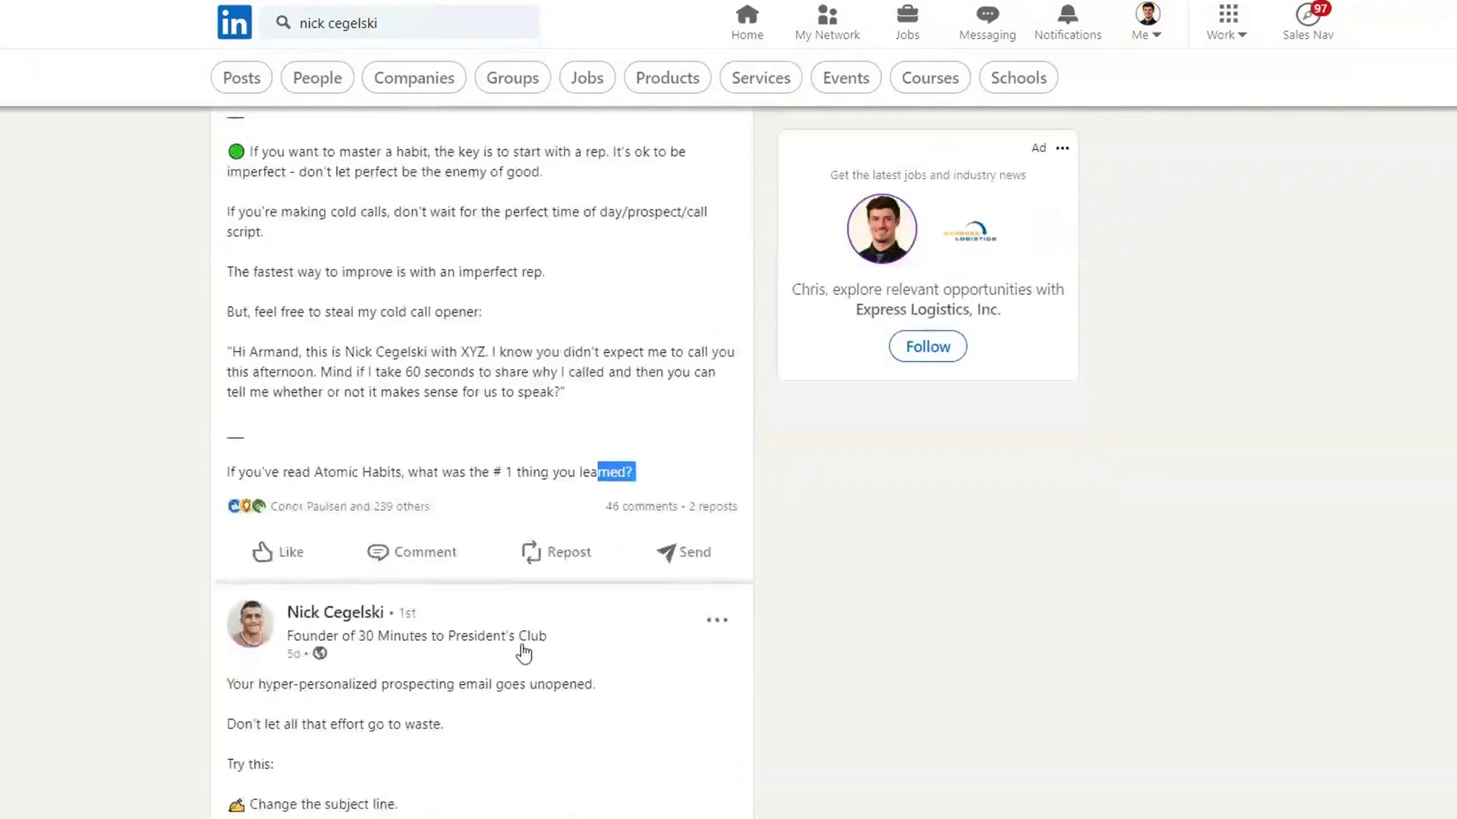
{"action": "scroll", "coordinate": [523, 645], "scroll_direction": "down", "scroll_amount": 3}
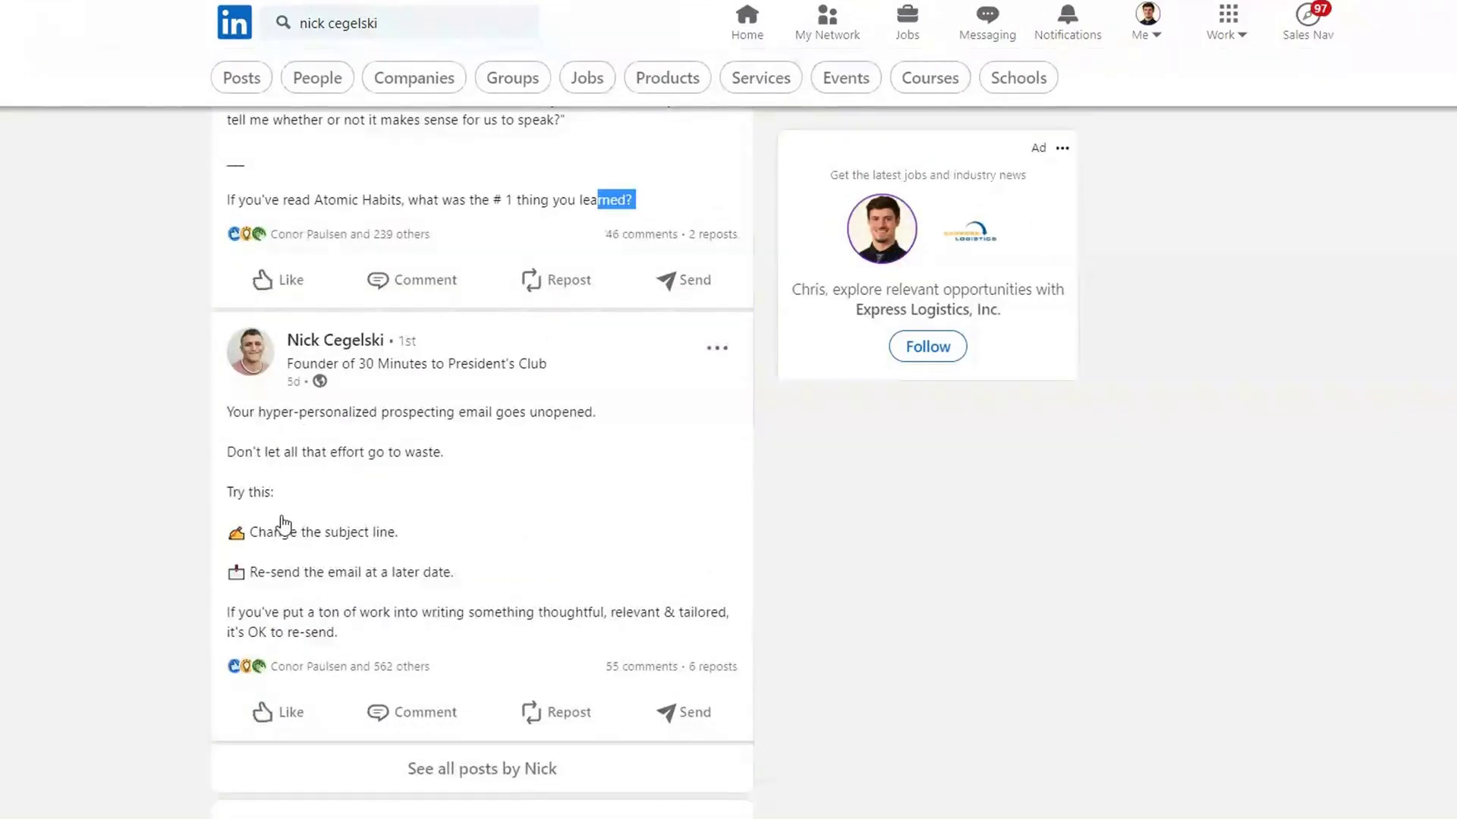
{"action": "left_click_drag", "start_coordinate": [377, 644], "coordinate": [298, 578]}
{"action": "left_click", "coordinate": [251, 419]}
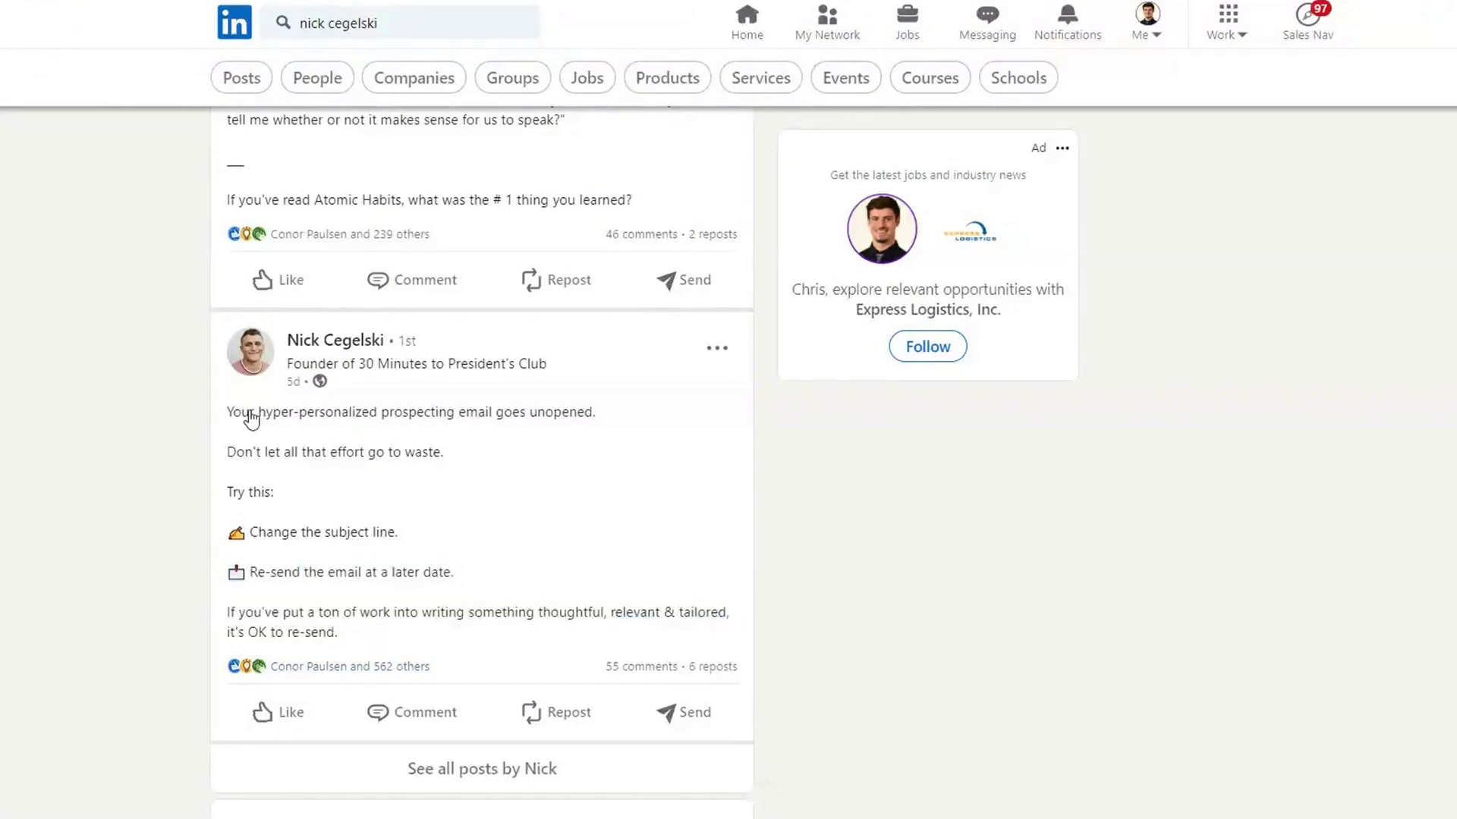
{"action": "left_click_drag", "start_coordinate": [227, 420], "coordinate": [598, 454]}
{"action": "left_click", "coordinate": [596, 455]}
{"action": "left_click_drag", "start_coordinate": [444, 456], "coordinate": [222, 407]}
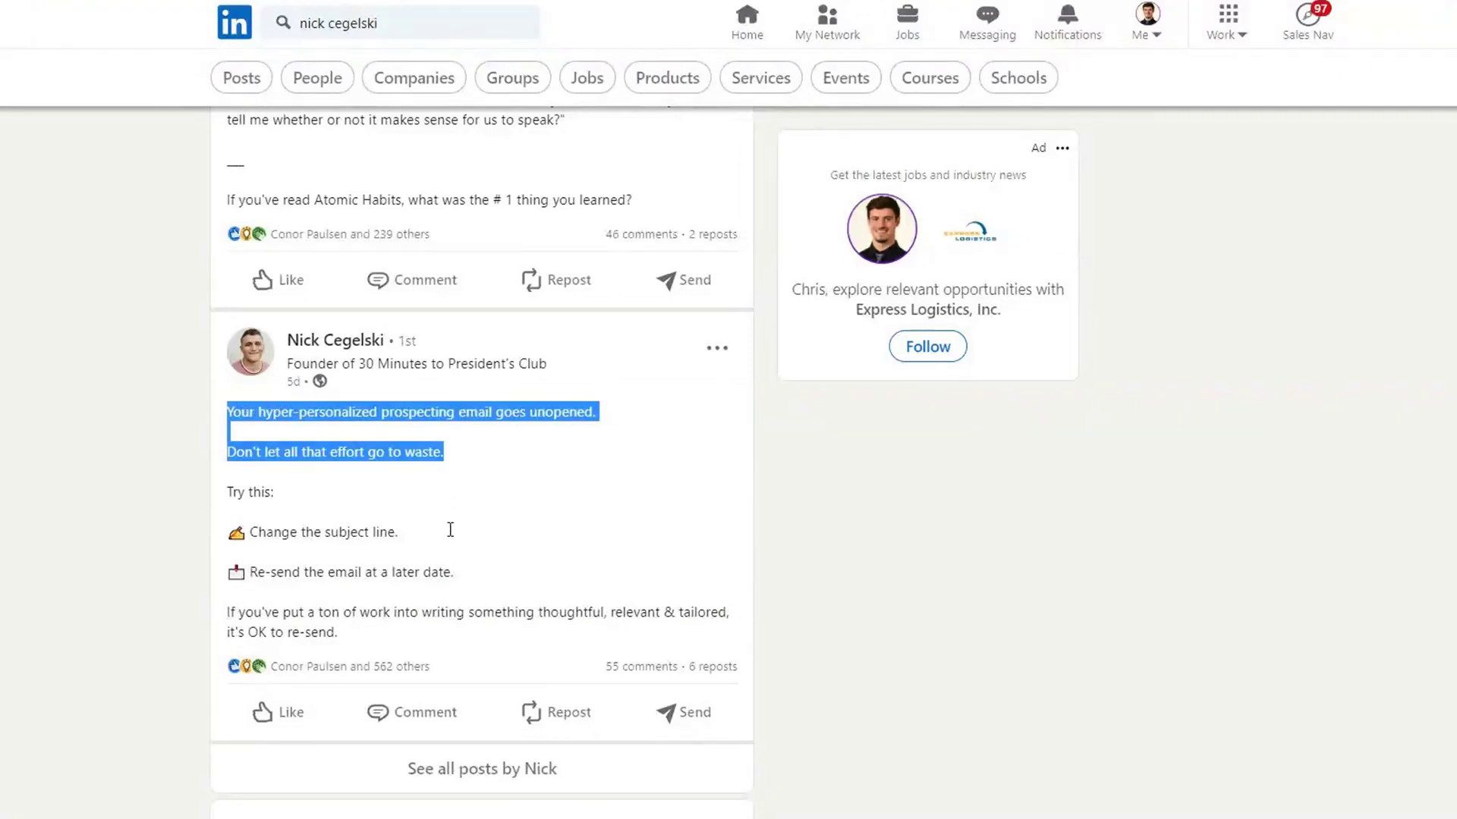
{"action": "left_click_drag", "start_coordinate": [229, 493], "coordinate": [549, 640]}
{"action": "left_click", "coordinate": [303, 546]}
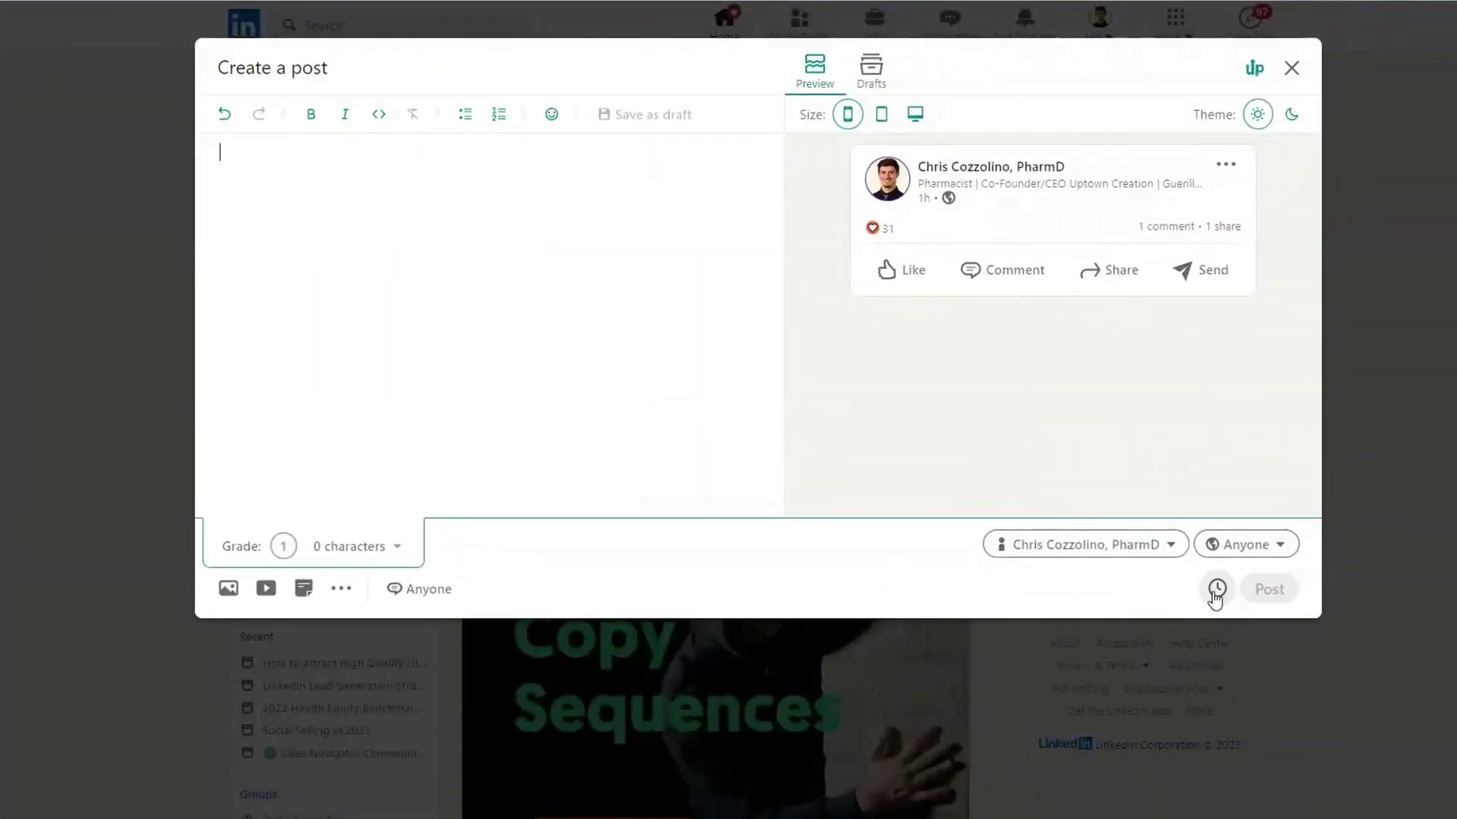
- Schedule the new post for 1/17/2023 at 03:30 PM
{"action": "left_click", "coordinate": [1216, 593]}
{"action": "left_click", "coordinate": [576, 171]}
{"action": "left_click", "coordinate": [914, 305]}
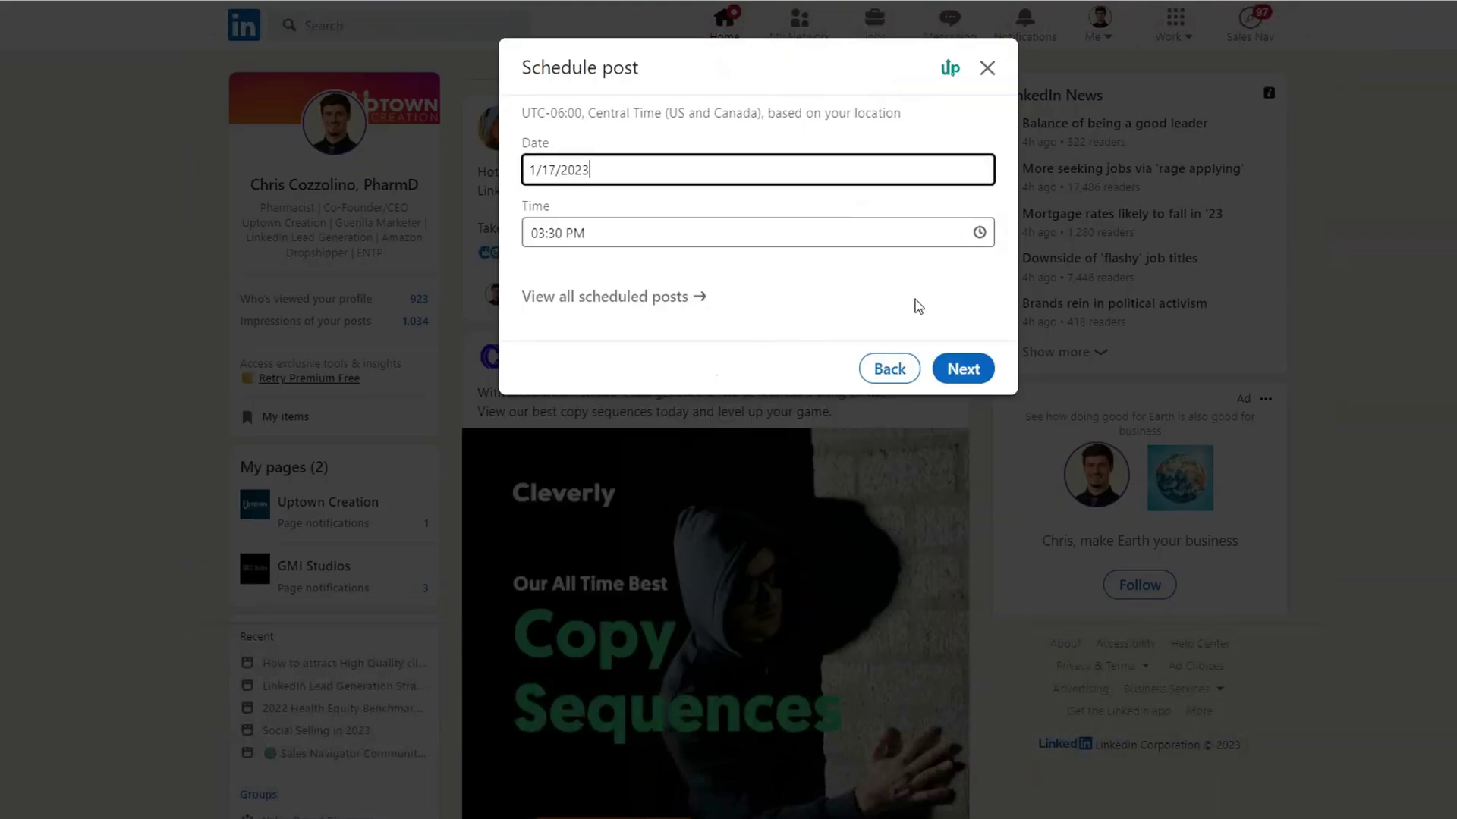
{"action": "left_click", "coordinate": [960, 368]}
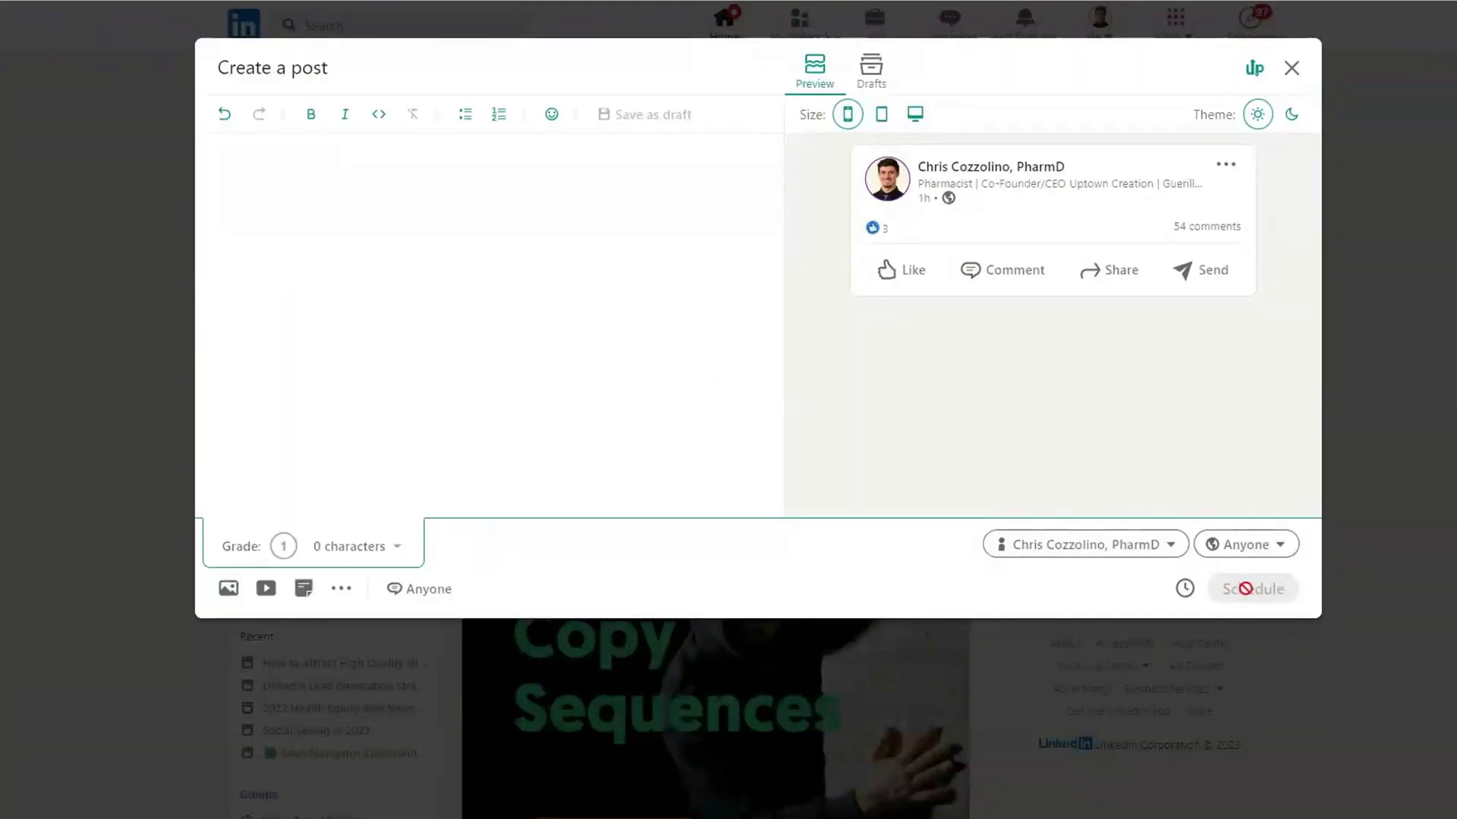